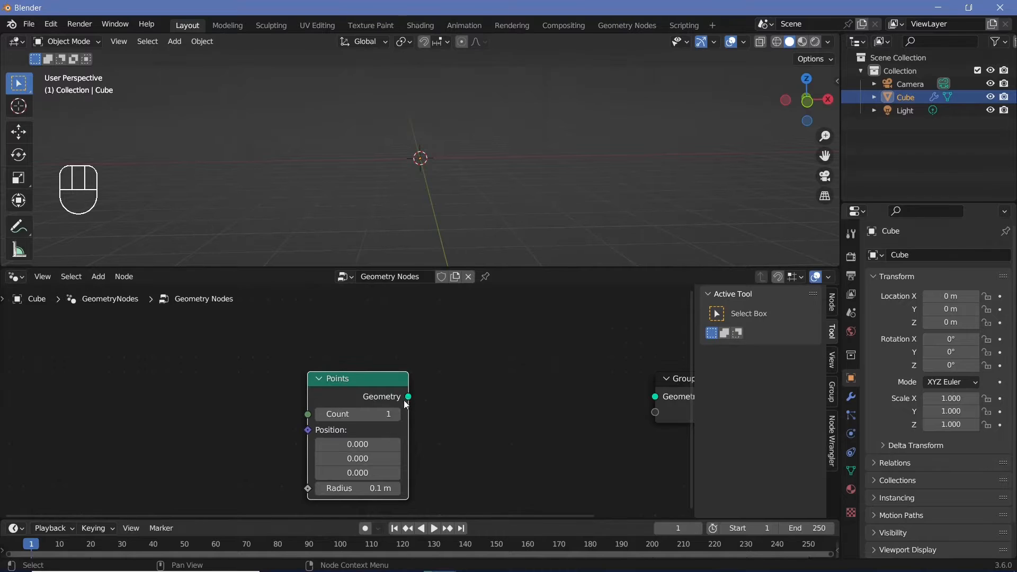
- Connect the Points node's geometry to the Group Output and set its count to 10
left_click_drag(407, 397, 691, 371)
left_click(276, 383)
left_click_drag(276, 383, 192, 386)
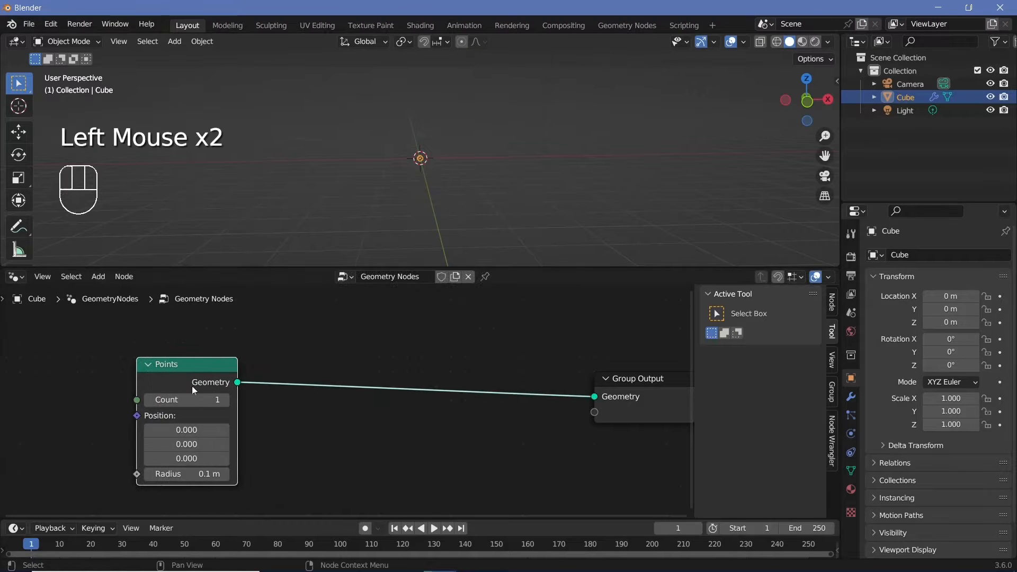
middle_click_drag(192, 385, 313, 380)
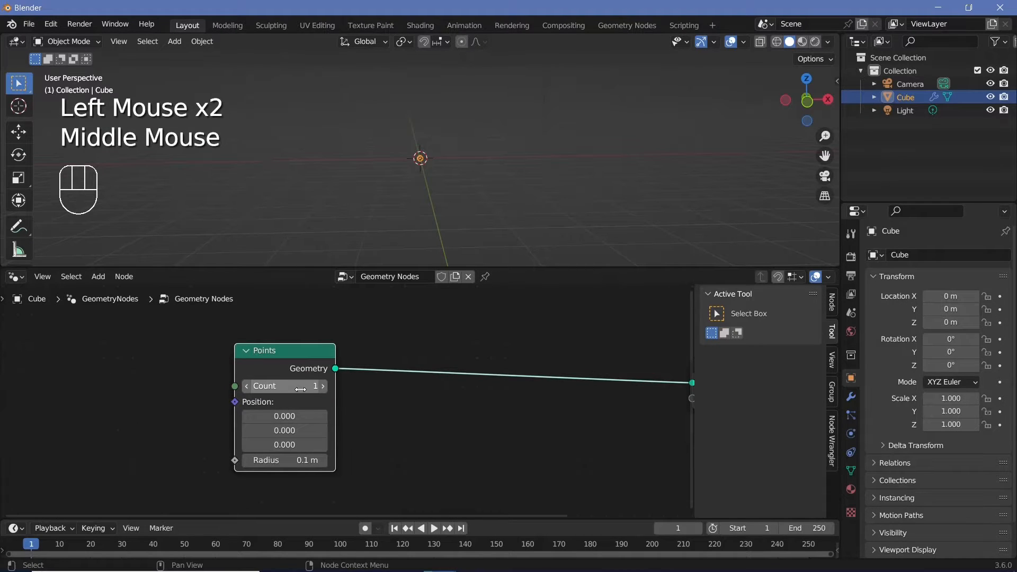
left_click(298, 389)
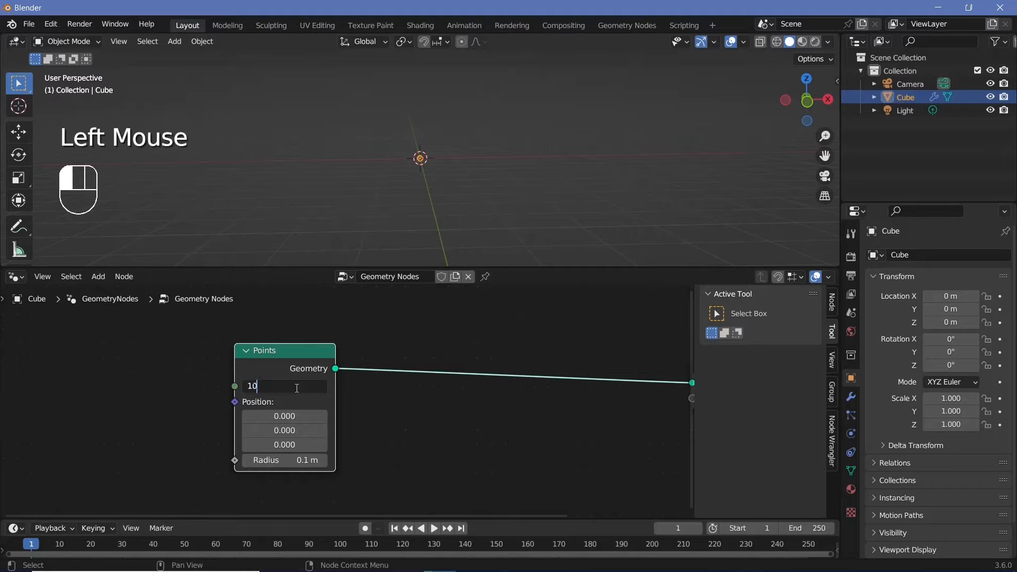
key("Return")
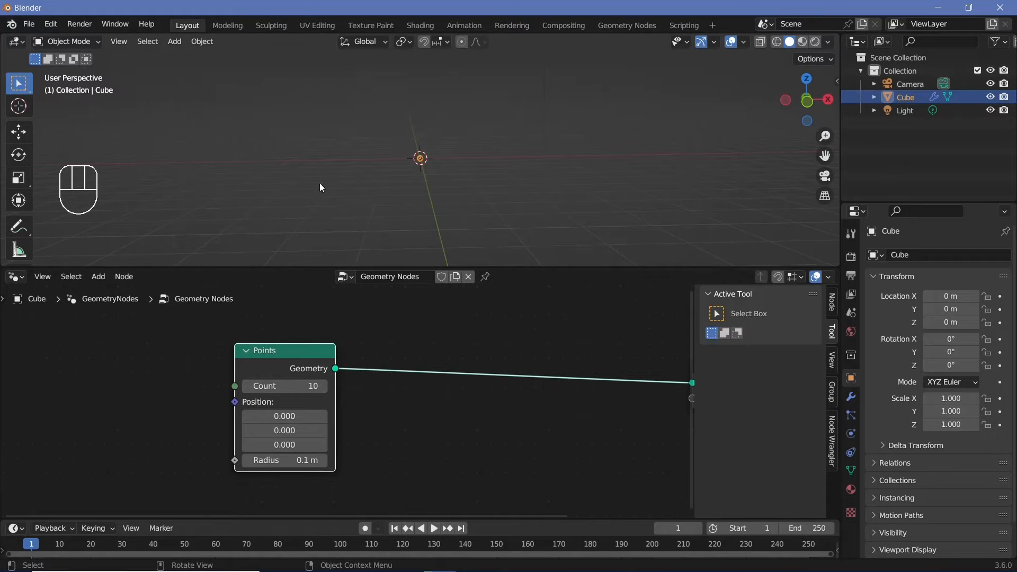
- Insert an Instance on Points node on the link between the Points node and the Group Output
left_click_drag(286, 352, 171, 337)
key("shift+a")
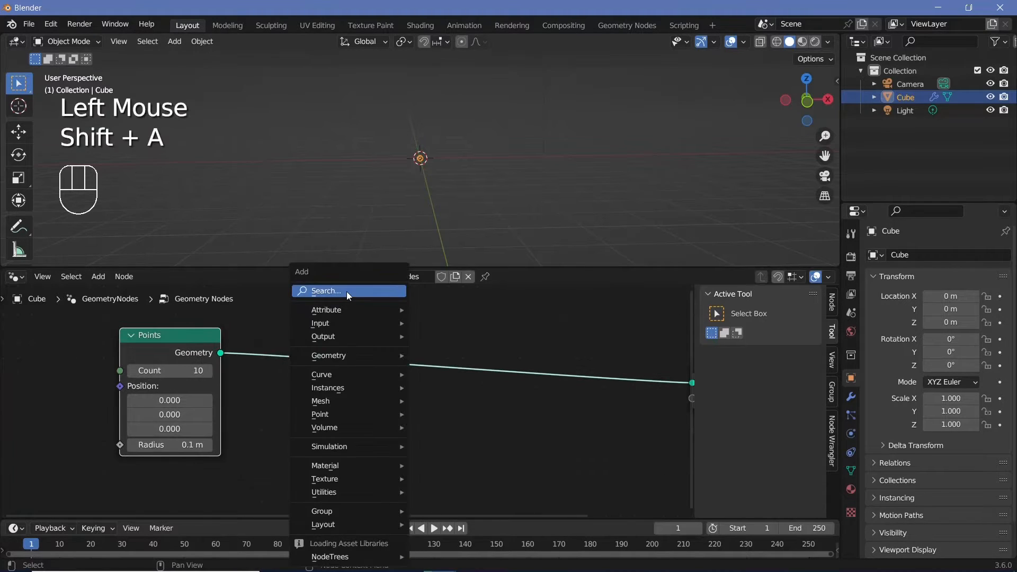
left_click(346, 291)
type("instance")
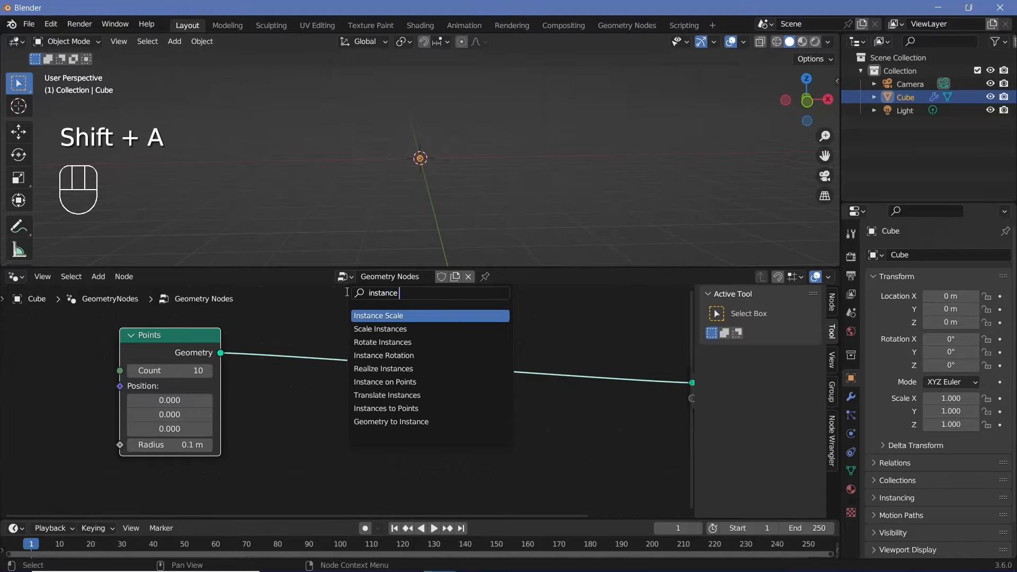
type(" on pon")
key("Return")
left_click(370, 313)
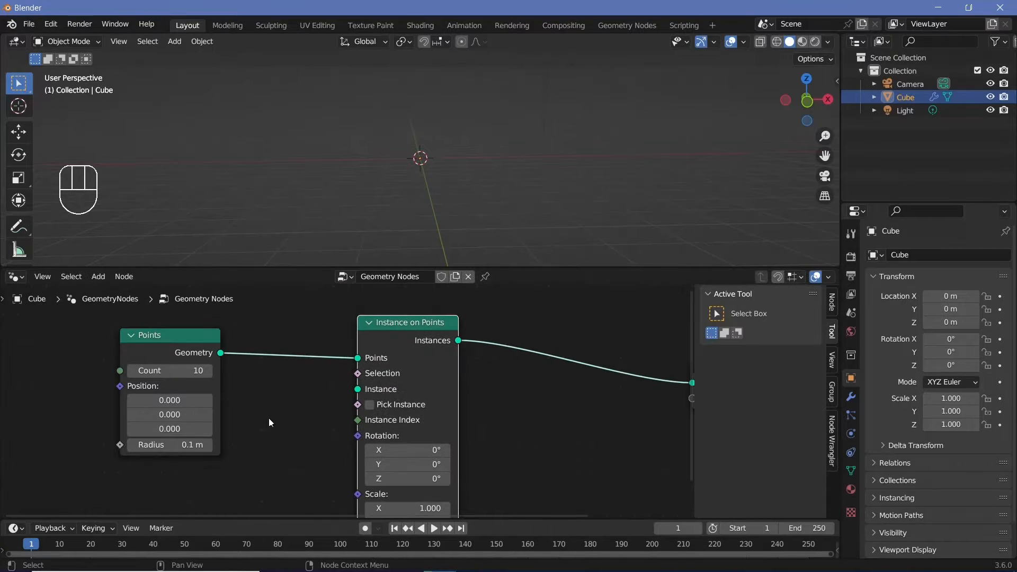
- Add a Curve Line node below the Points node and connect its curve to the Instance input of Instance on Points
middle_click_drag(274, 424, 369, 372, "shift")
key("shift+a")
type("curve lin")
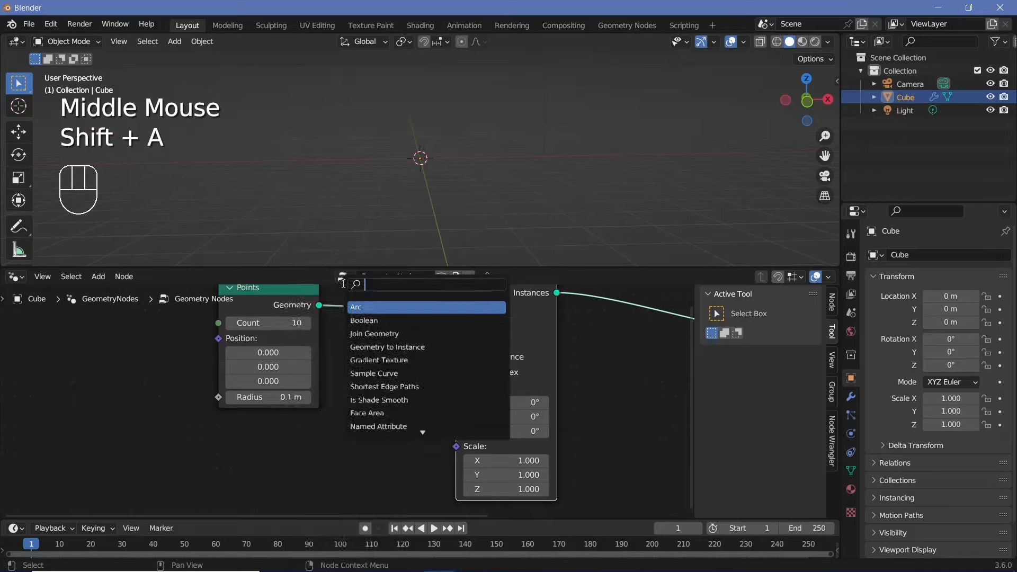
key("Return")
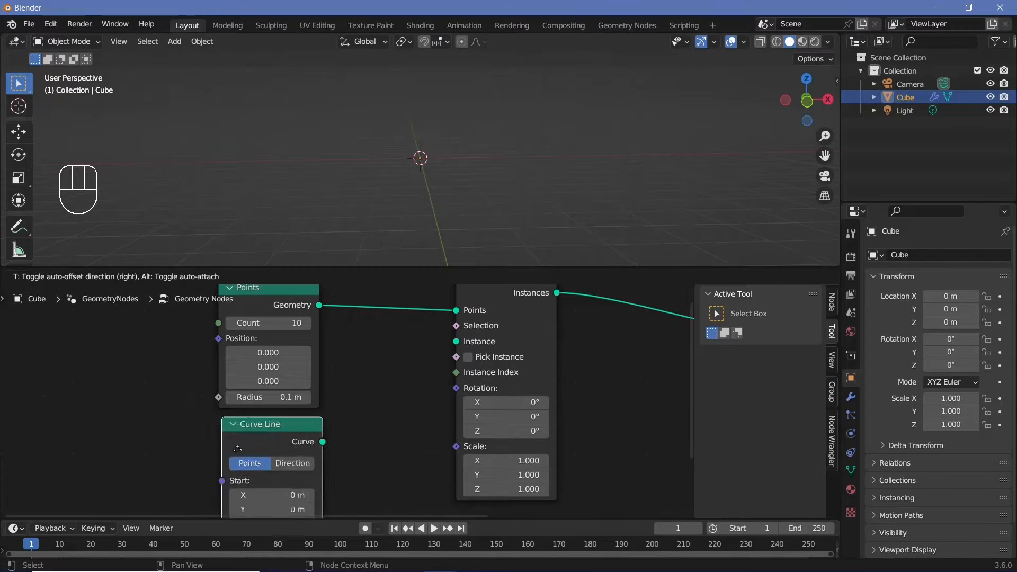
left_click_drag(308, 441, 456, 342)
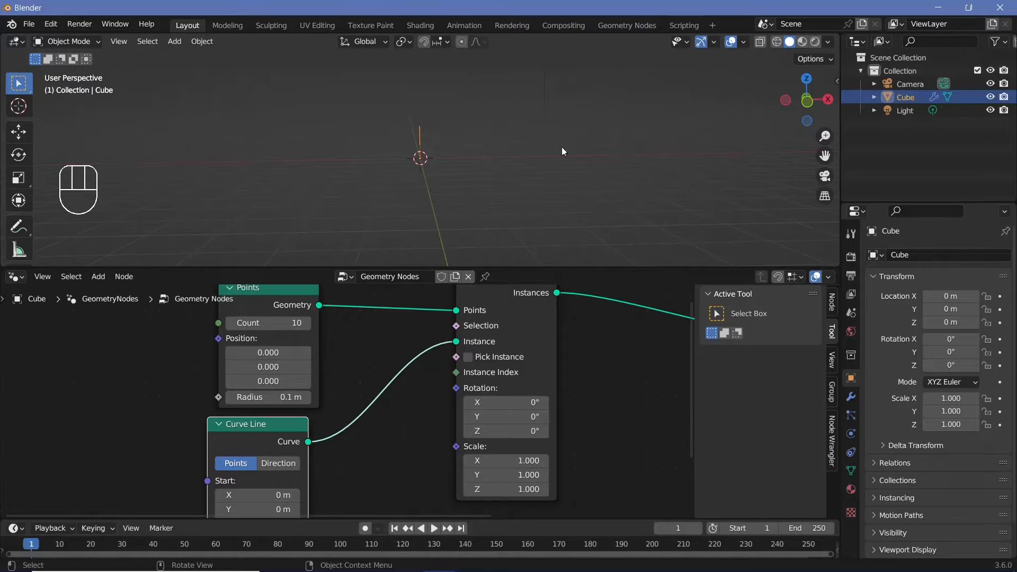
- Set the Curve Line node's start X to -5 m
middle_click_drag(304, 467, 395, 363)
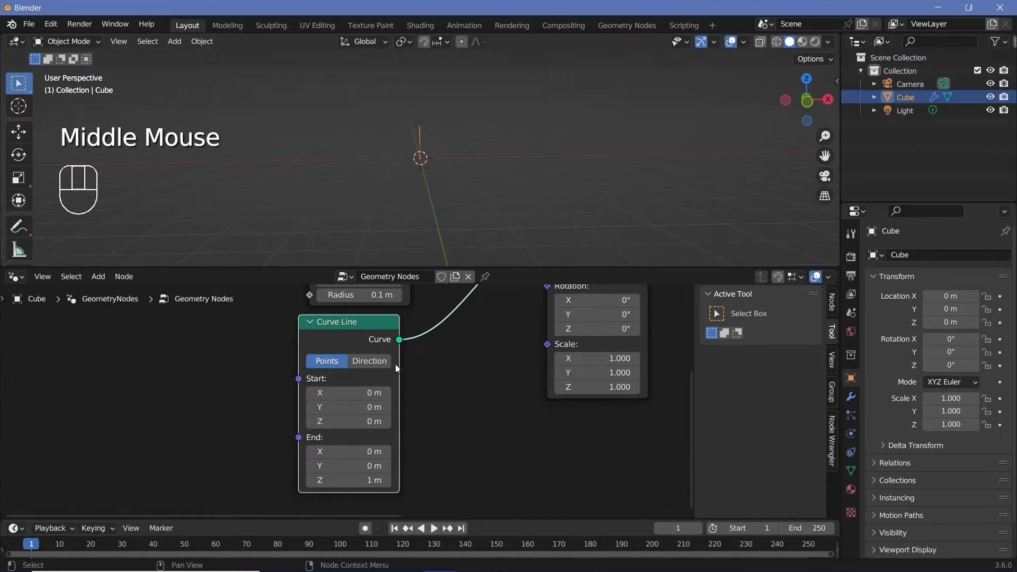
left_click(355, 393)
type("-1")
key("Return")
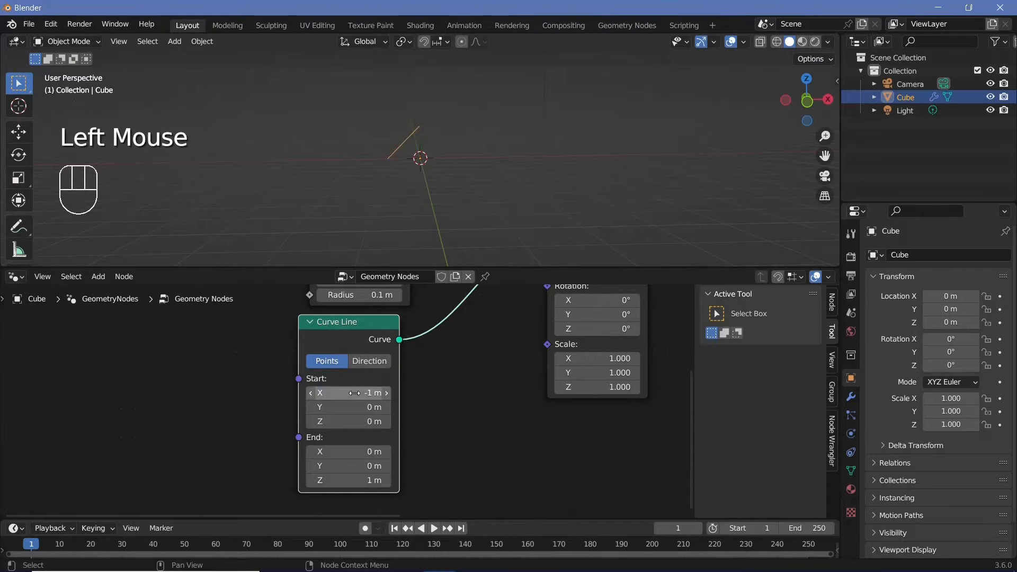
left_click(354, 393)
type("-")
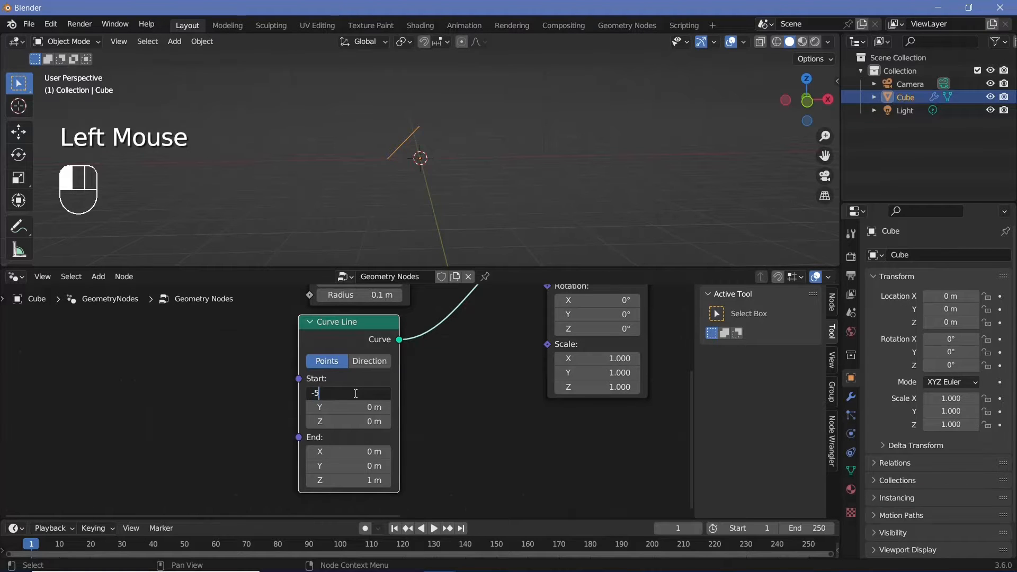
type("5")
key("Return")
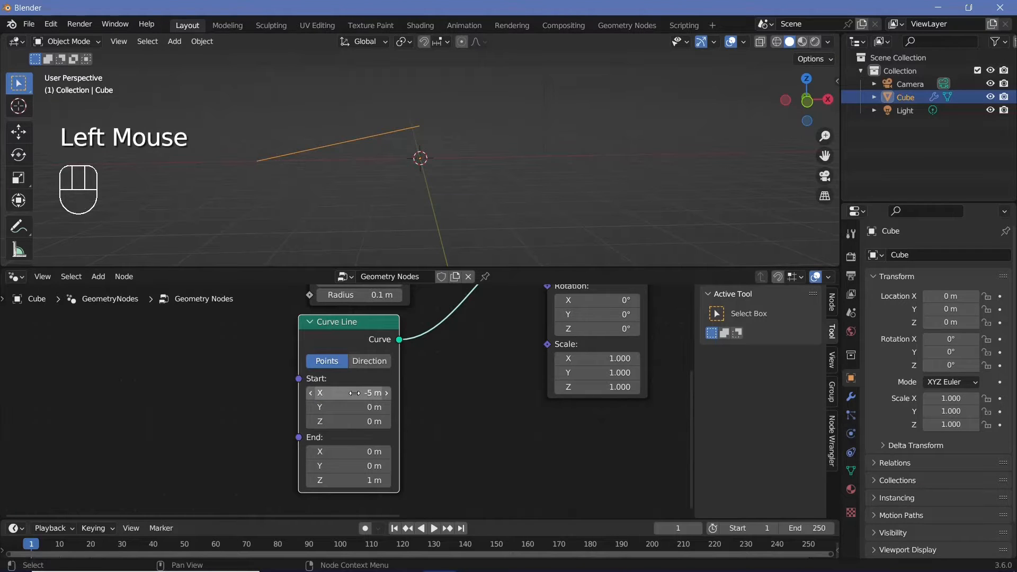
- Set the Curve Line node's end point to Z 0 m and X 5 m
left_click(359, 482)
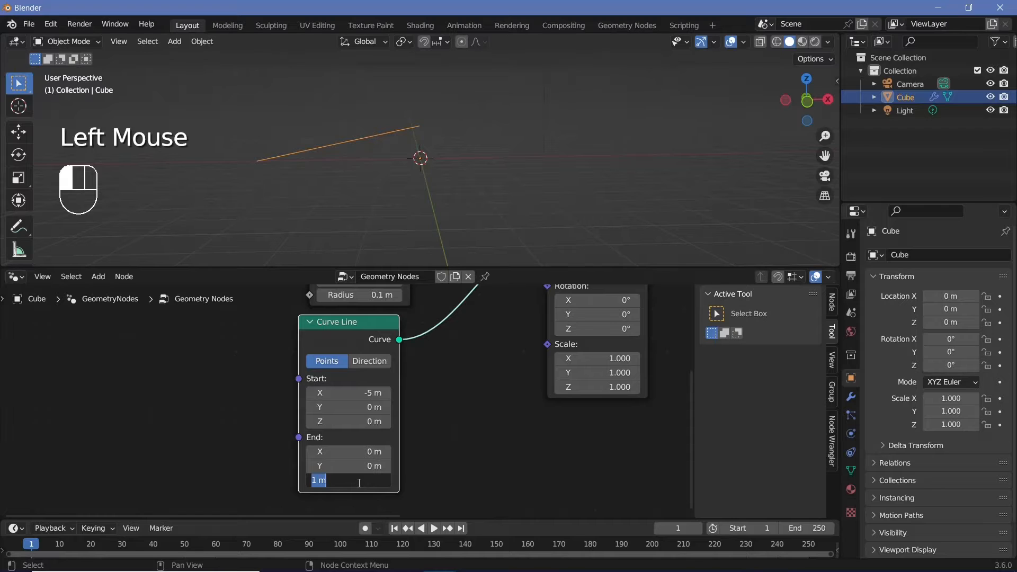
type("0")
key("Return")
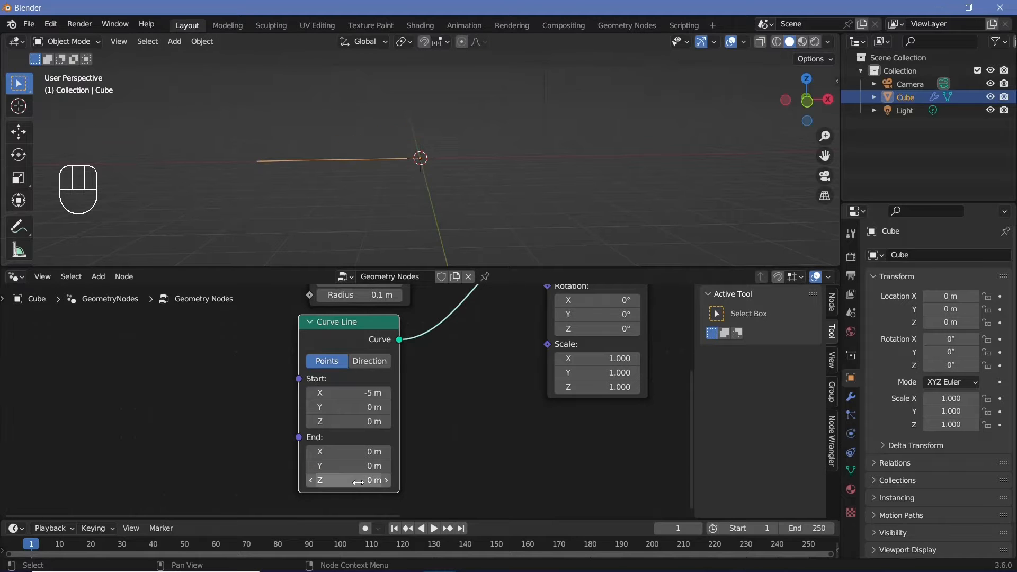
left_click(348, 450)
type("5")
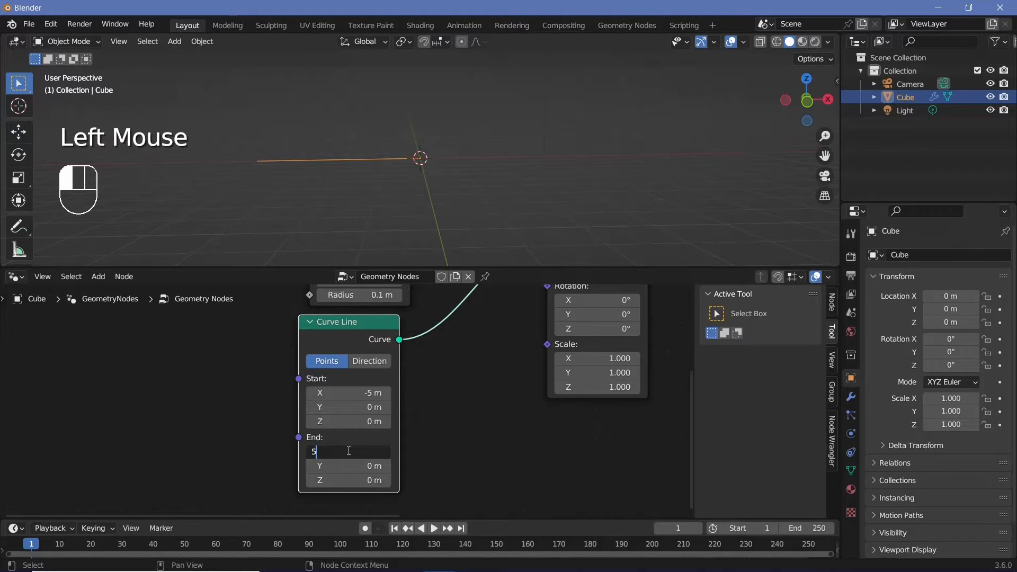
key("Return")
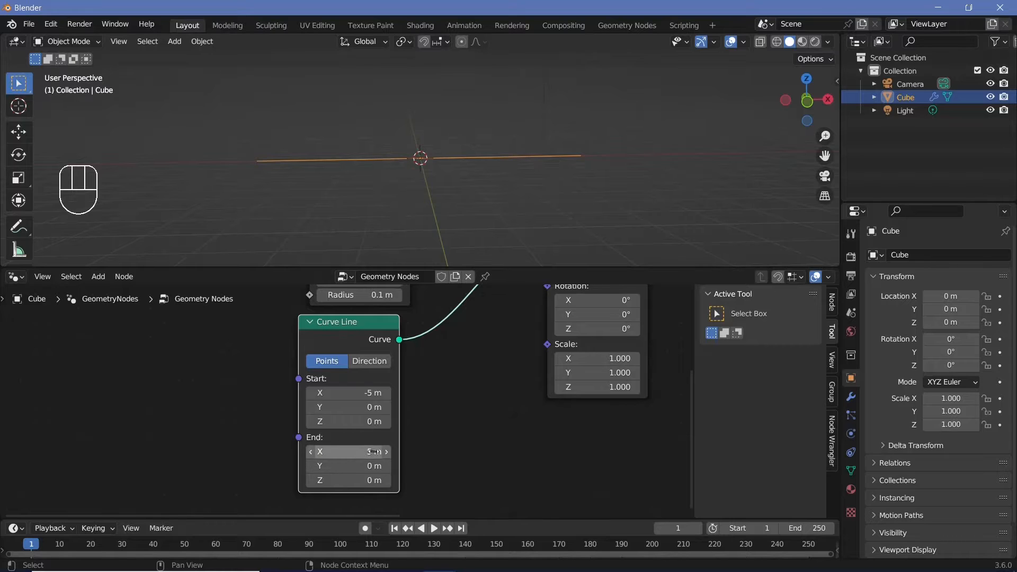
middle_click_drag(470, 183, 301, 192)
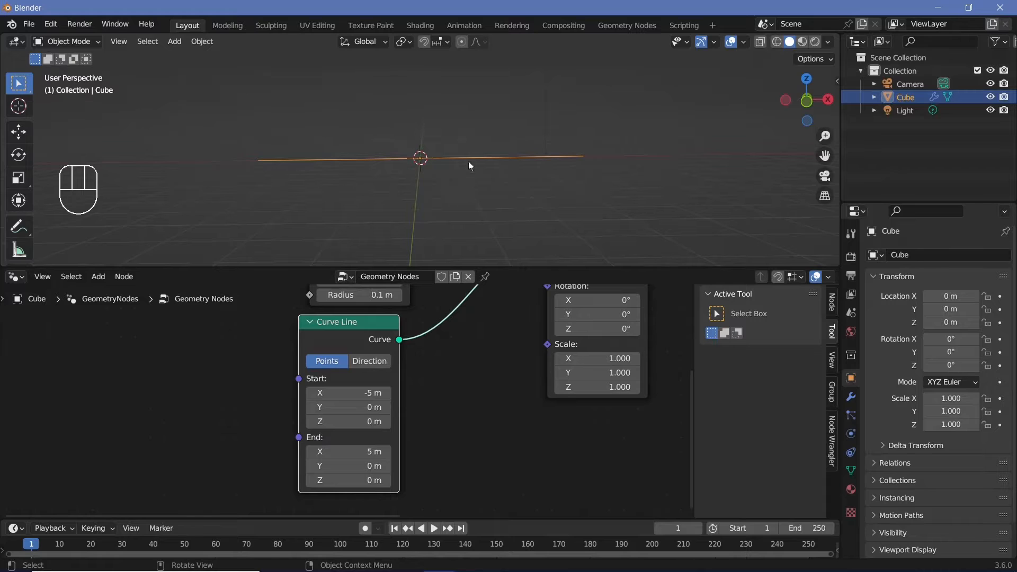
- Move the Group Output node farther away and insert a Resample Curve node between Instance on Points and it
middle_click_drag(663, 341, 341, 308)
middle_click_drag(514, 428, 430, 401)
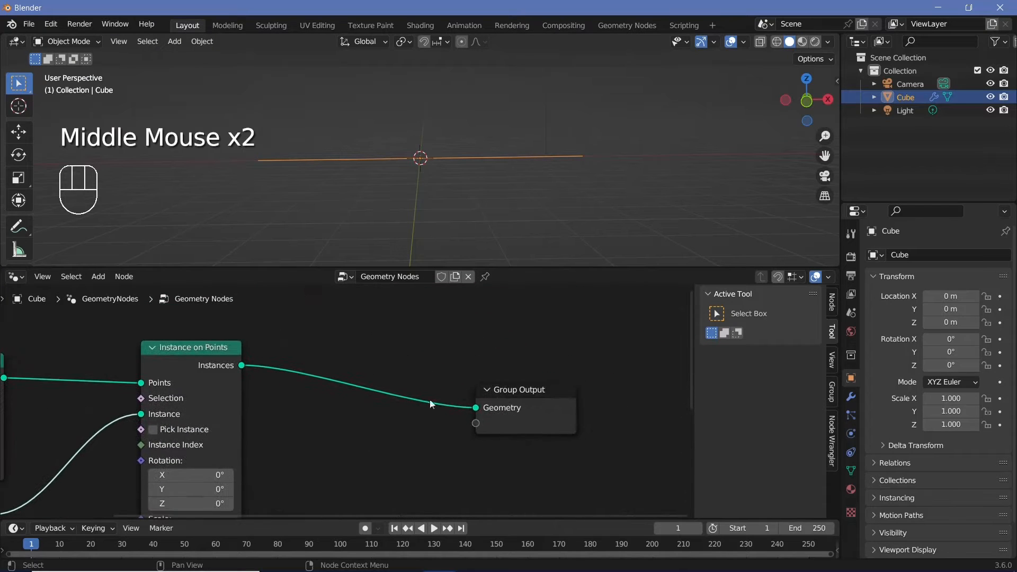
left_click_drag(530, 418, 607, 389)
key("shift+a")
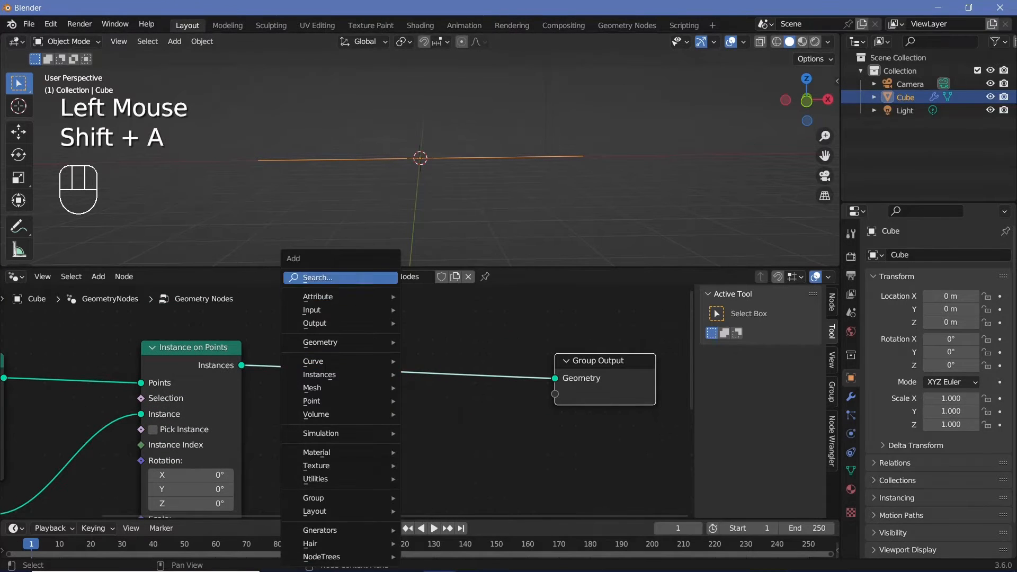
type("resample")
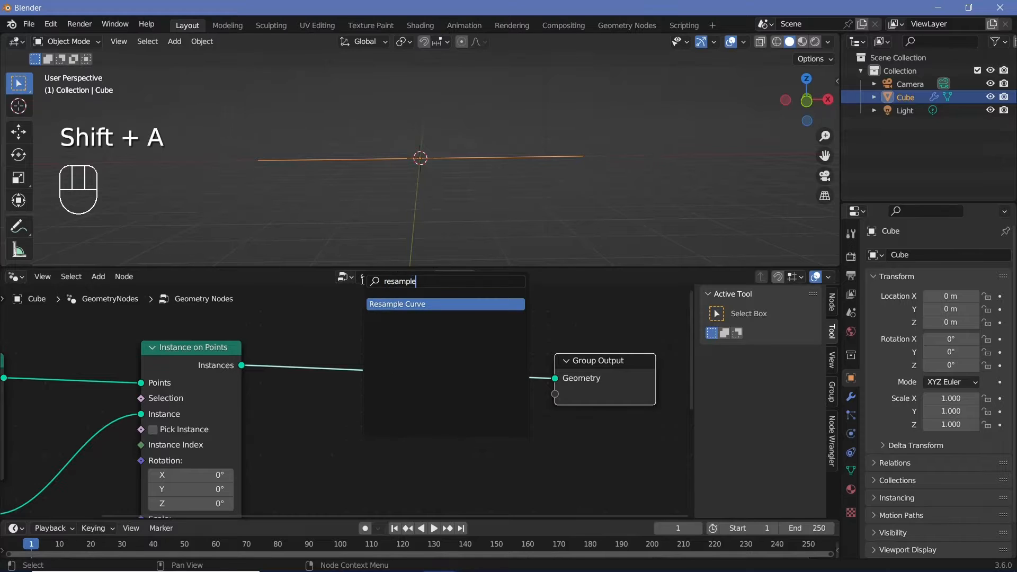
key("Return")
left_click(351, 369)
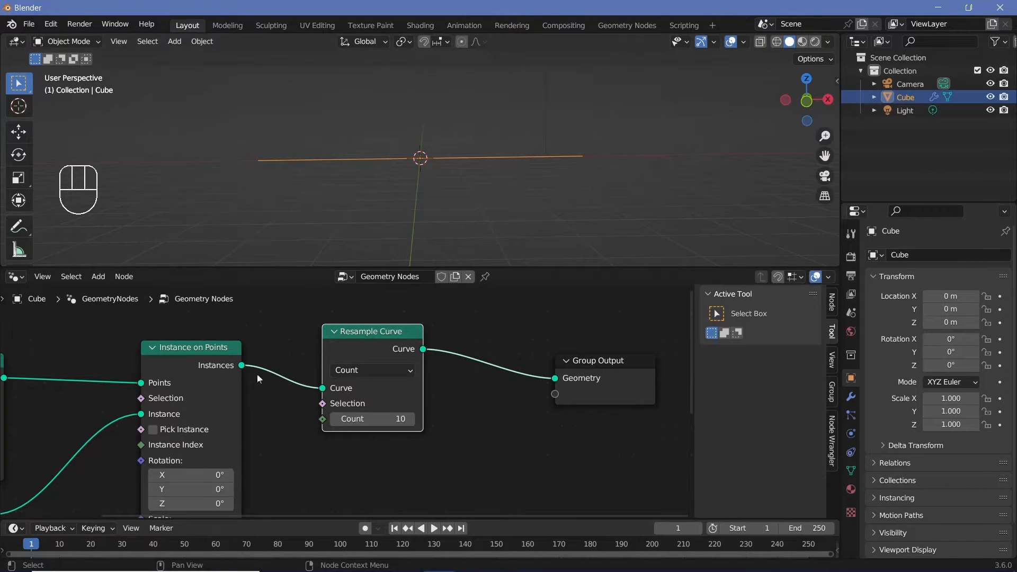
- Insert a Realize Instances node between Instance on Points and Resample Curve, with the Resample Curve node placed close beside it
left_click_drag(364, 351, 453, 352)
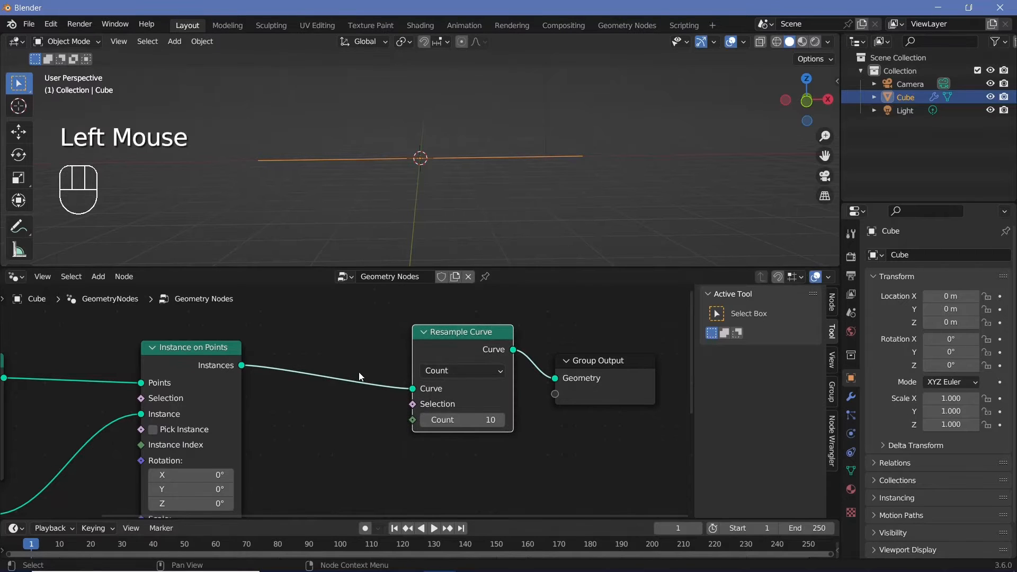
key("shift+a")
type("realiz")
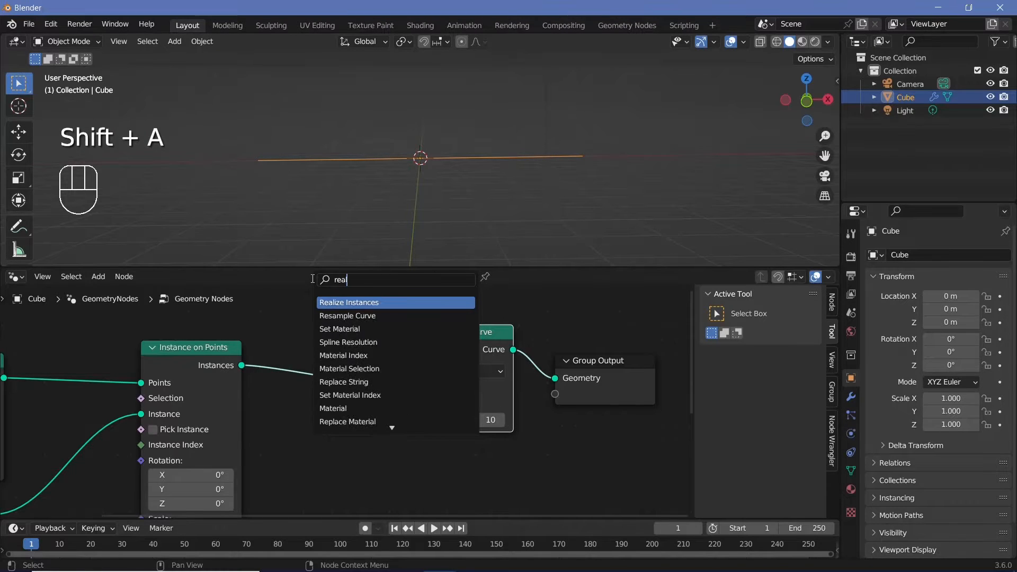
left_click(341, 301)
left_click(264, 431)
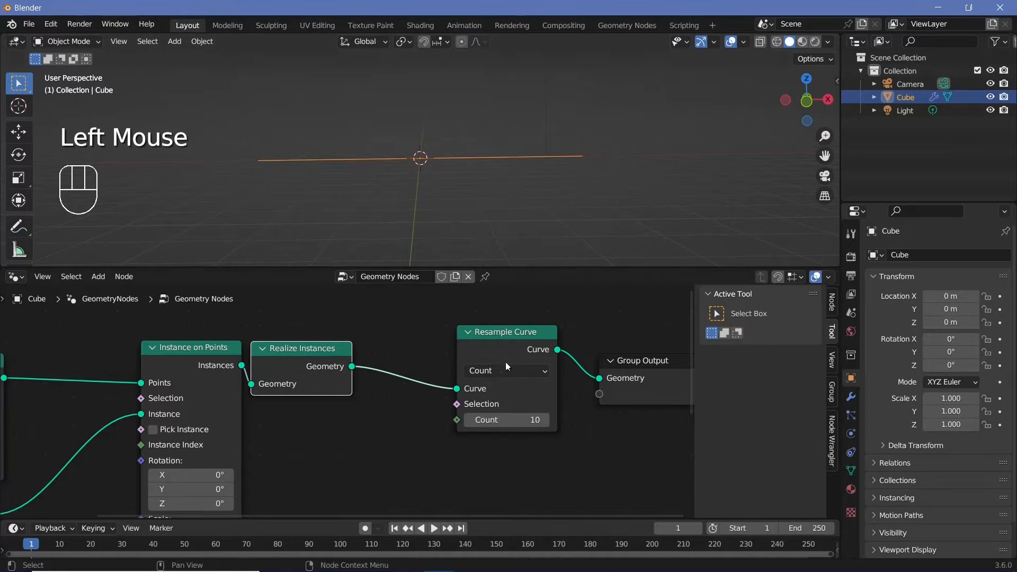
left_click_drag(478, 345, 384, 359)
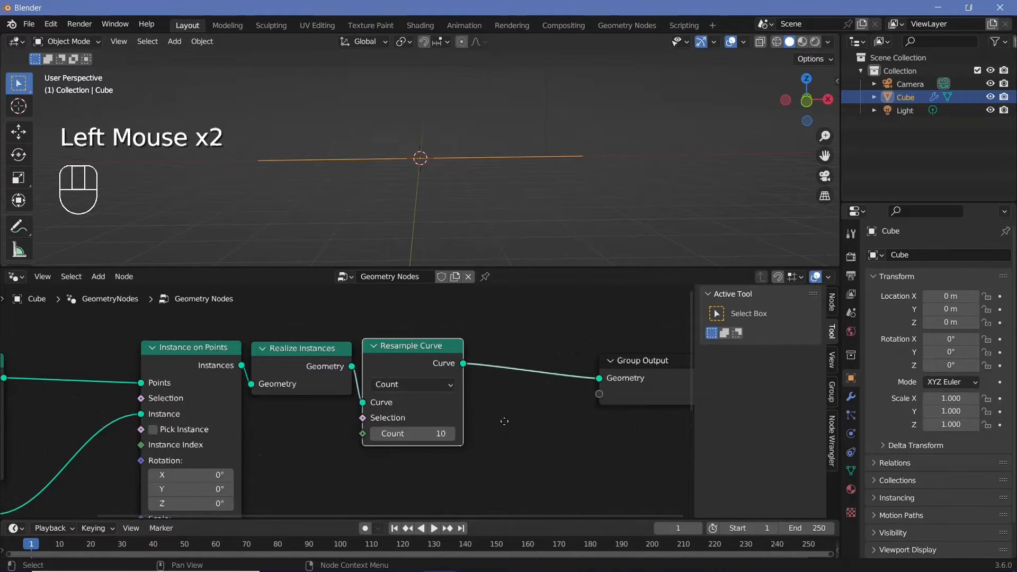
- Move the Group Output node farther away and set the Resample Curve node's count to 25
middle_click_drag(640, 378, 464, 380)
left_click_drag(464, 381, 635, 361)
middle_click_drag(246, 436, 343, 428)
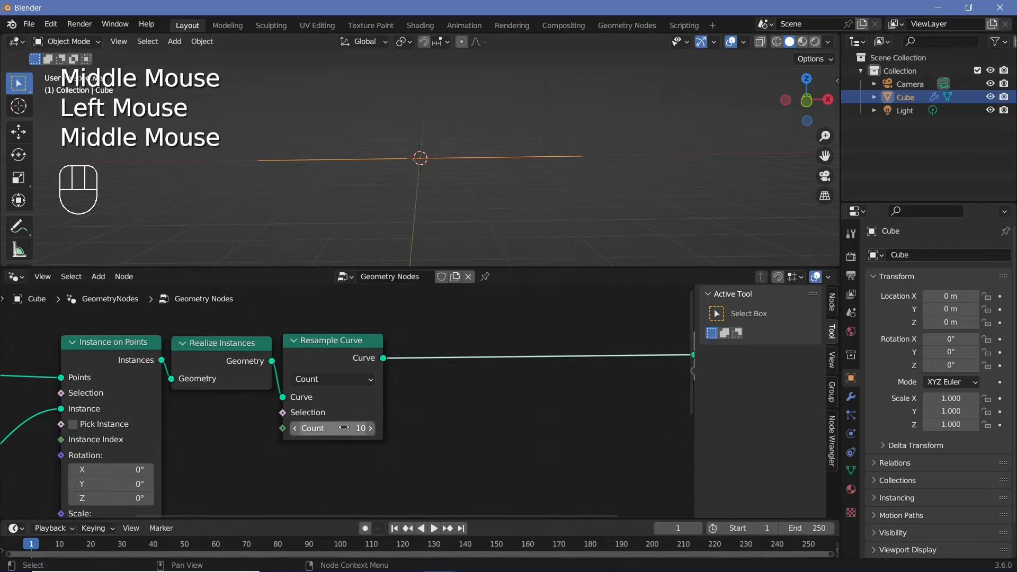
left_click(342, 428)
type("25")
key("Return")
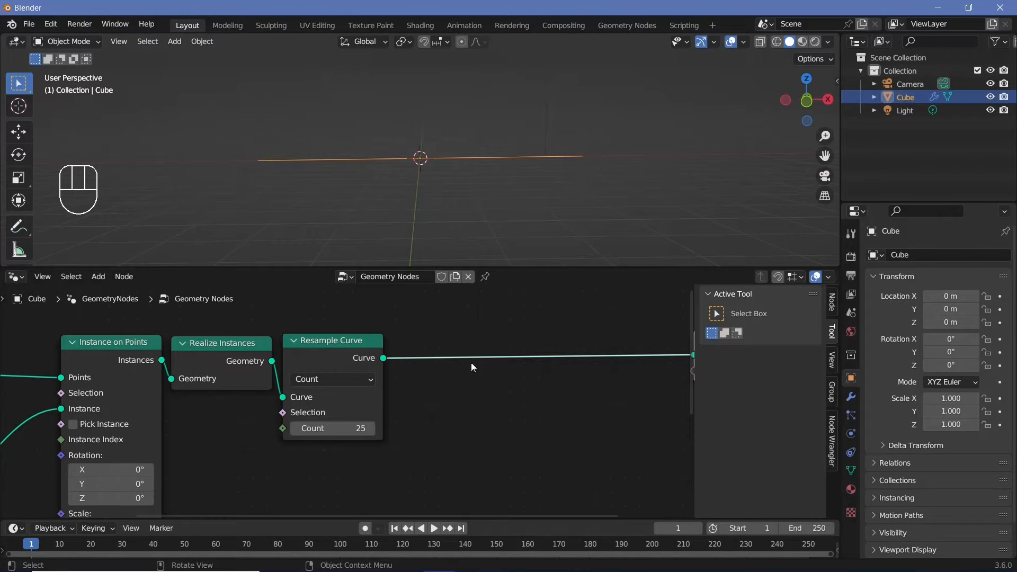
left_click_drag(306, 361, 304, 362)
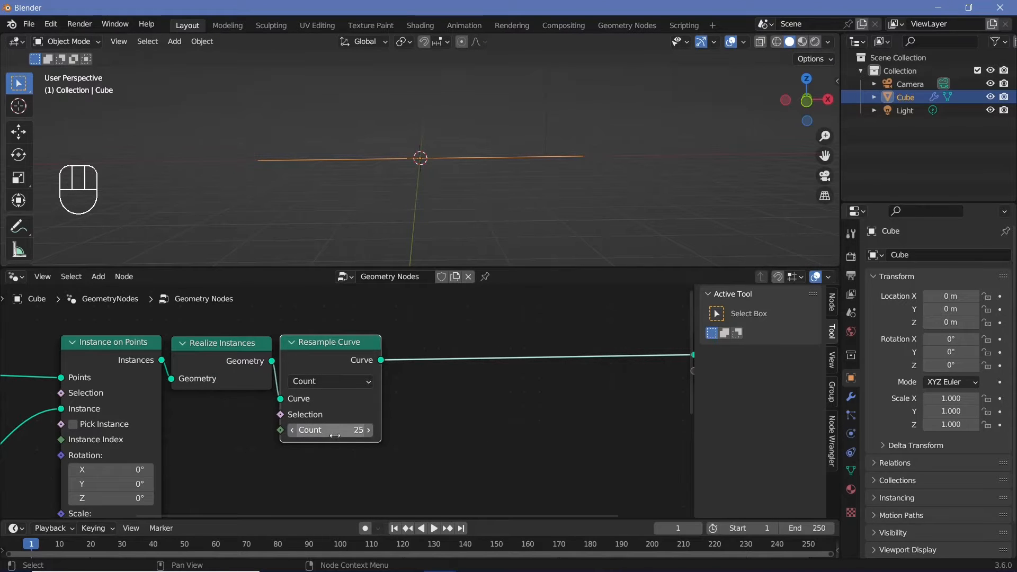
- Insert a Set Position node between Resample Curve and the Group Output
middle_click_drag(473, 427, 311, 438)
key("shift+a")
left_click(352, 277)
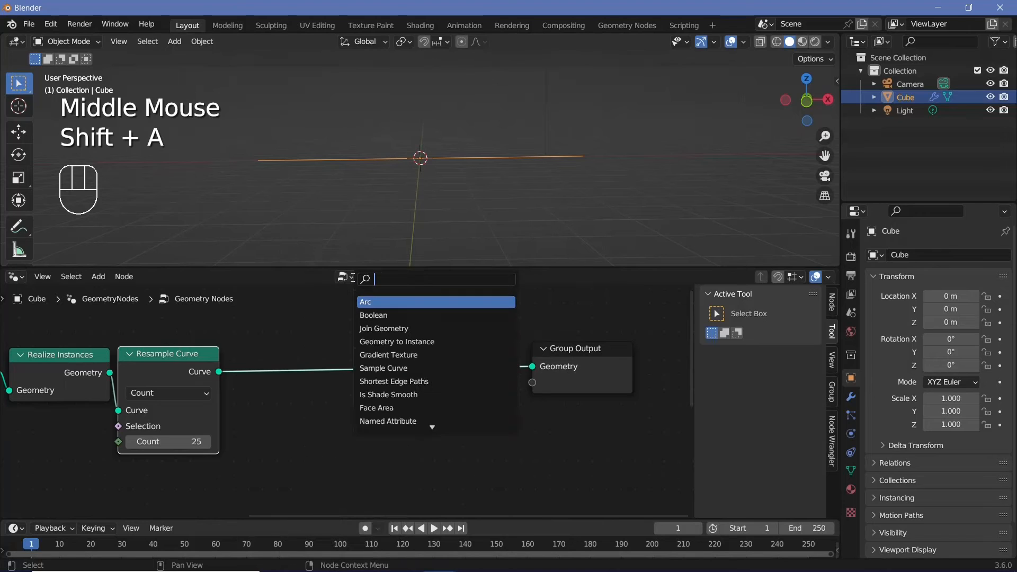
type("se ps")
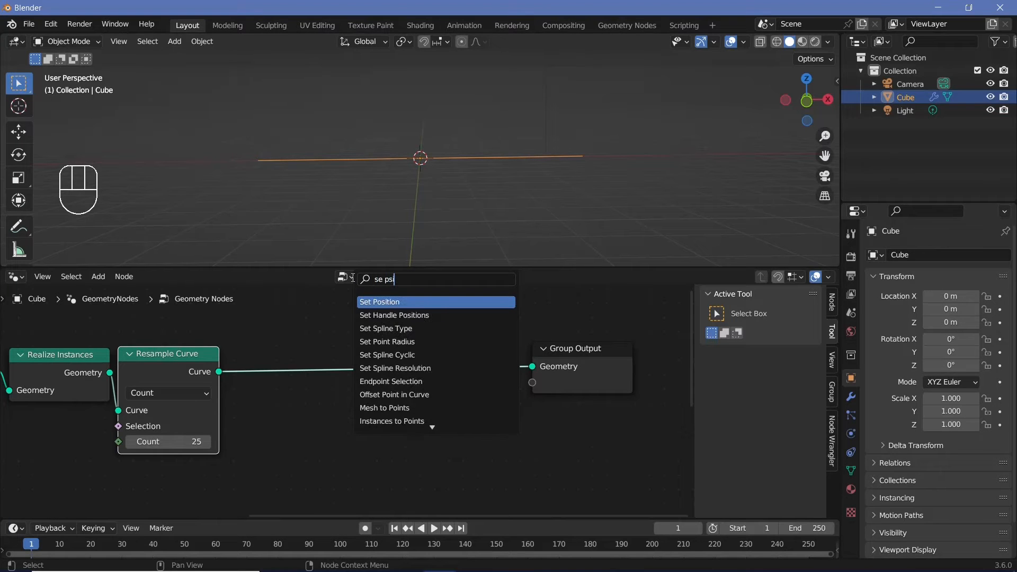
key("Return")
left_click(415, 293)
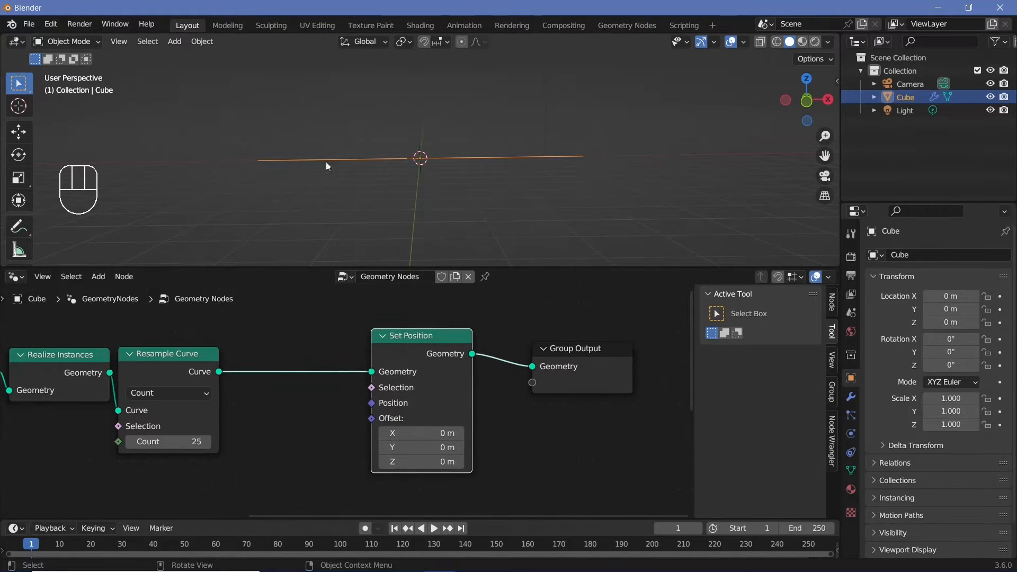
- Add a Noise Texture node below the Resample Curve node
left_click(374, 471)
middle_click_drag(340, 478, 390, 448)
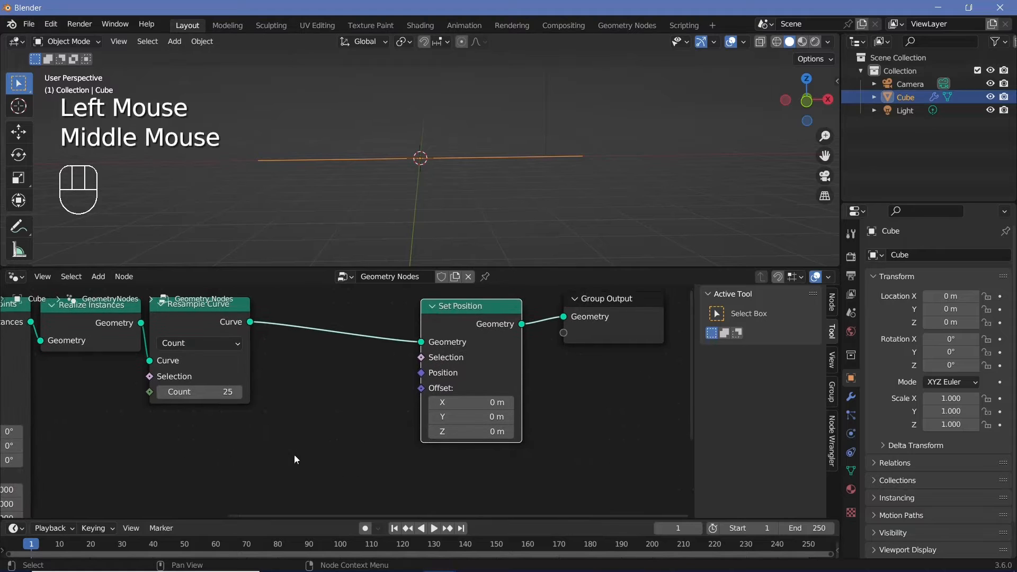
middle_click_drag(296, 459, 354, 424)
key("shift+a")
type("noise")
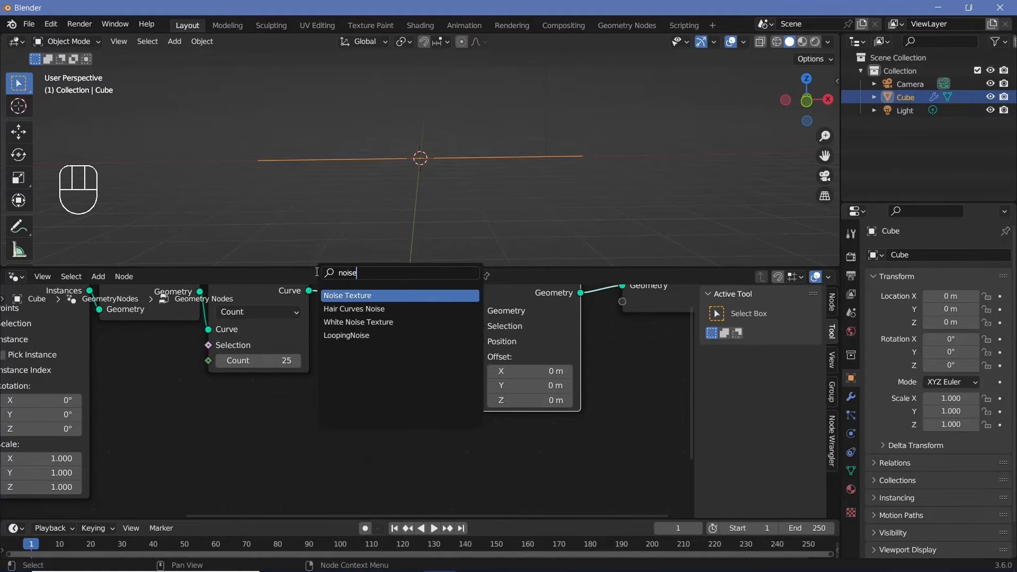
key("Return")
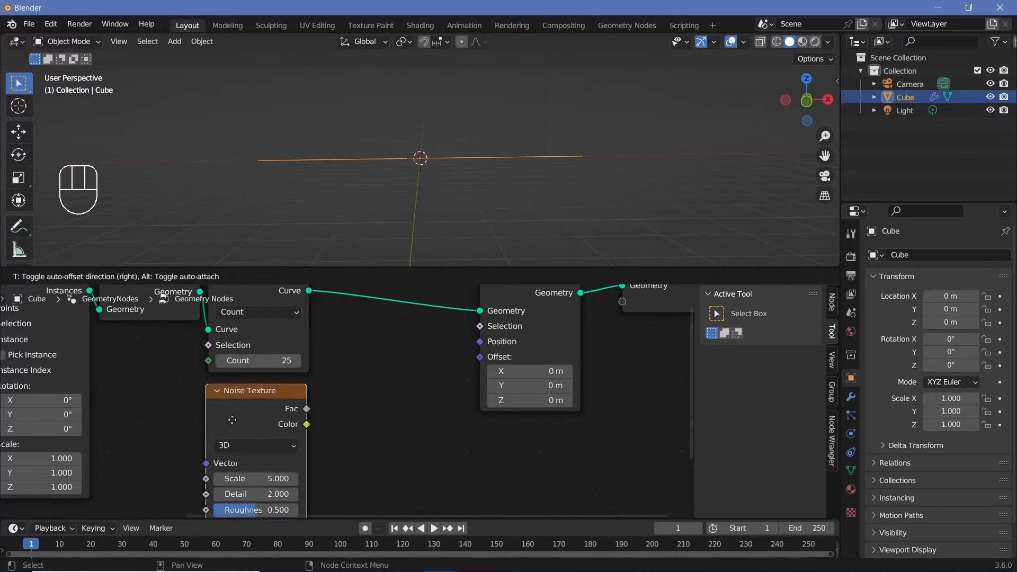
left_click(242, 420)
middle_click_drag(242, 421, 340, 379)
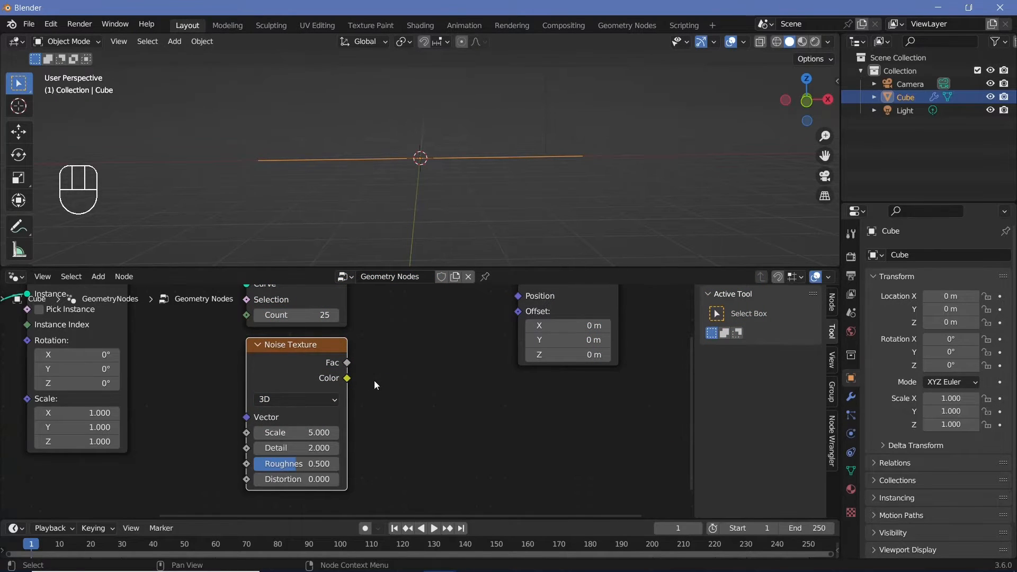
- Connect the Noise Texture's Color output to the Set Position node's Offset input
middle_click_drag(355, 382, 321, 415)
mouse_move(312, 411)
left_mouse_down()
mouse_move(491, 362)
mouse_move(500, 349)
left_mouse_up()
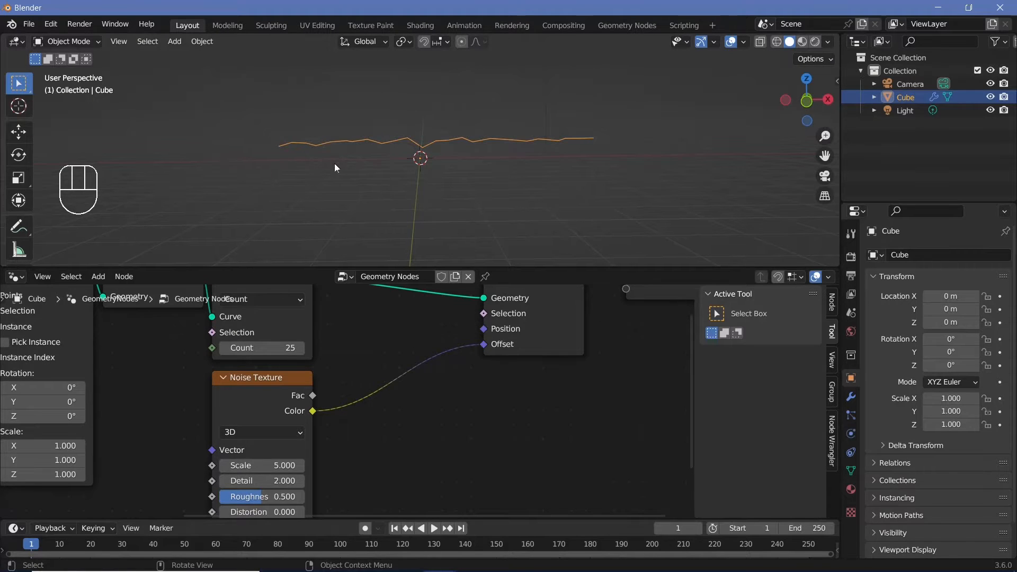
middle_click_drag(404, 160, 415, 157)
- Insert a Vector Math node on the link between Noise Texture and Set Position, placed close beside the Noise Texture
left_click(285, 377)
key("shift+a")
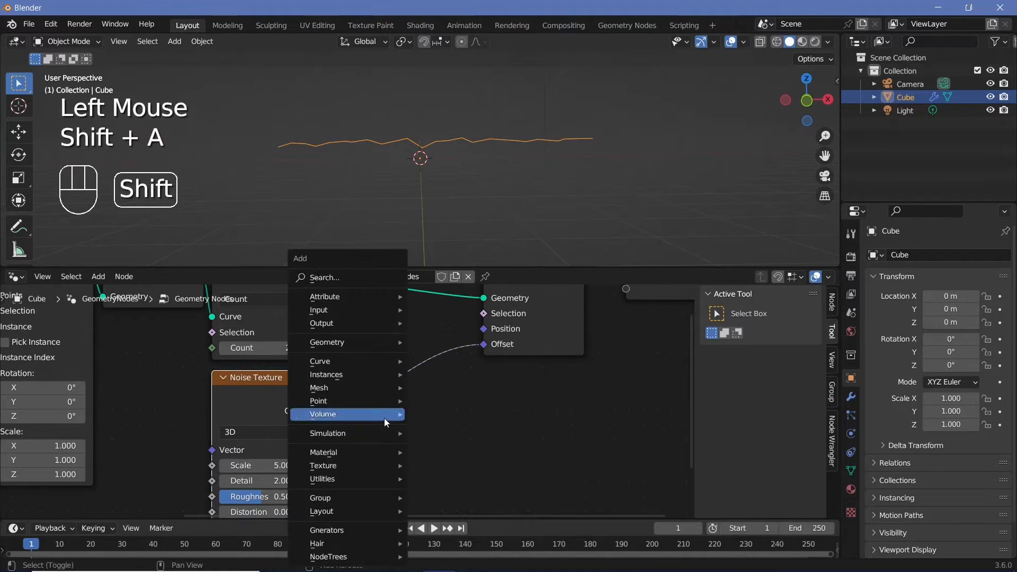
left_click(366, 277)
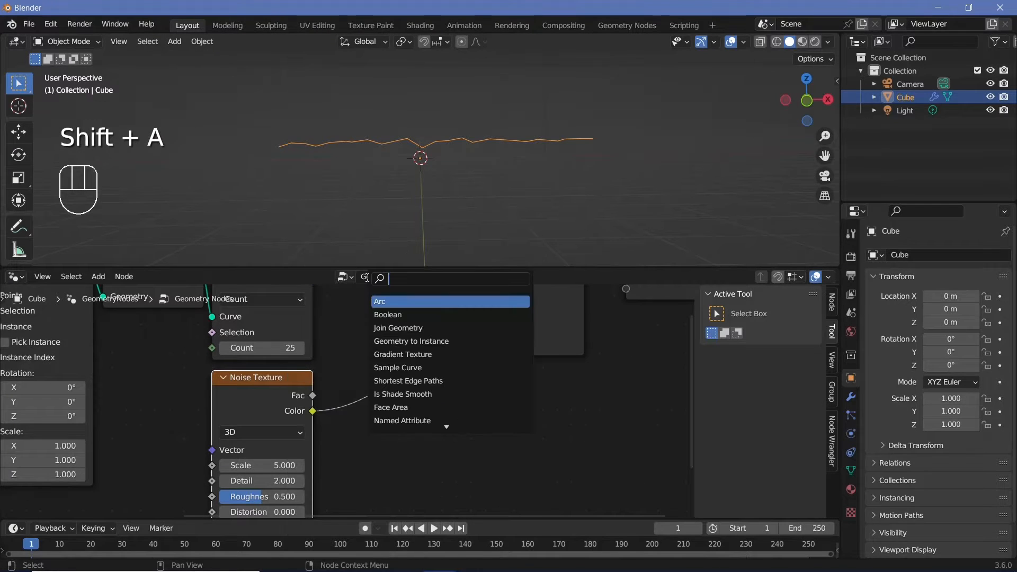
type("vecto")
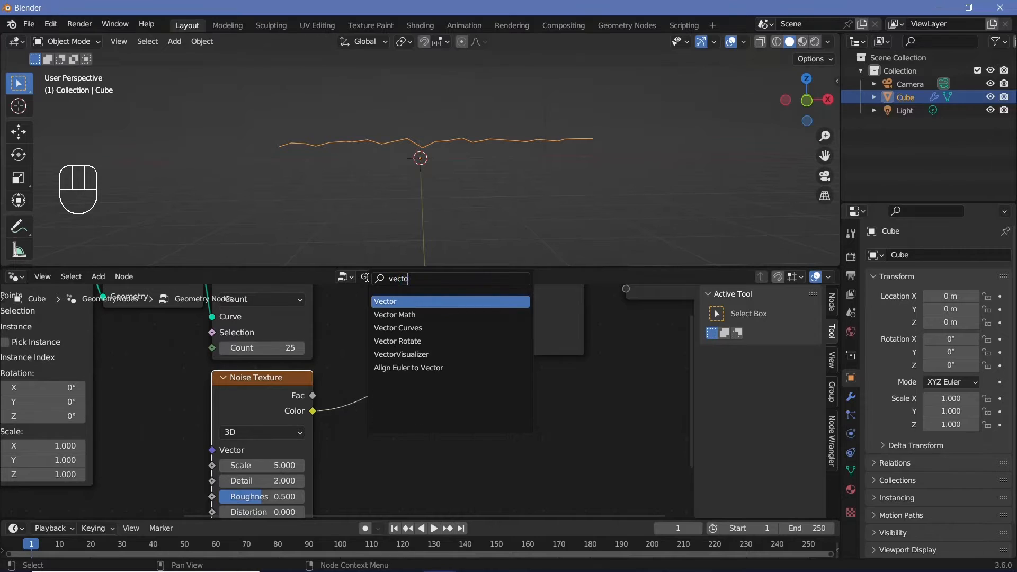
key("Down")
key("Return")
left_click(323, 393)
left_click_drag(278, 397, 253, 400)
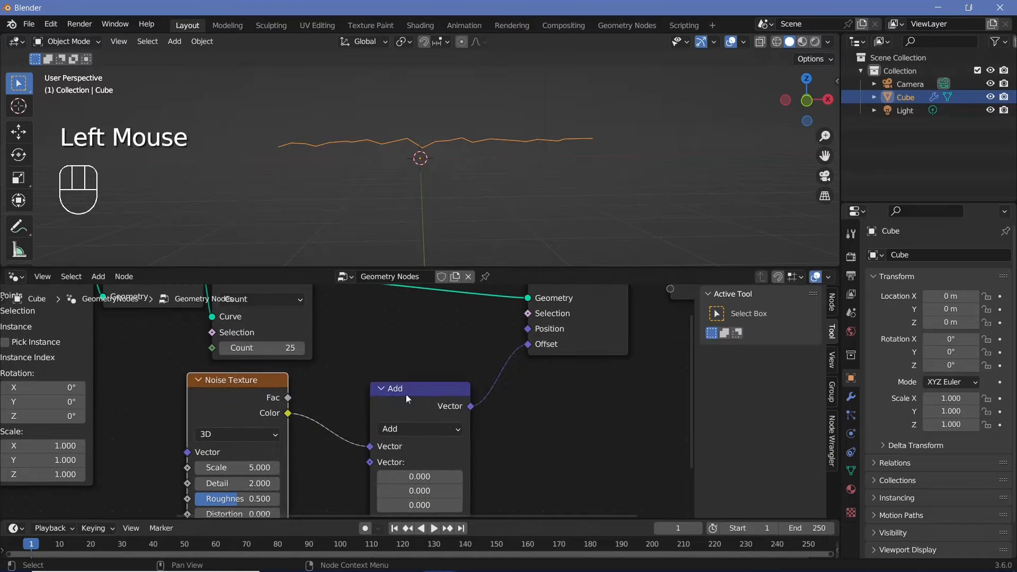
left_click_drag(406, 394, 345, 388)
- Change the Vector Math node's operation to Subtract and set all three components of its second vector to 0.5
left_click(355, 423)
left_click(348, 393)
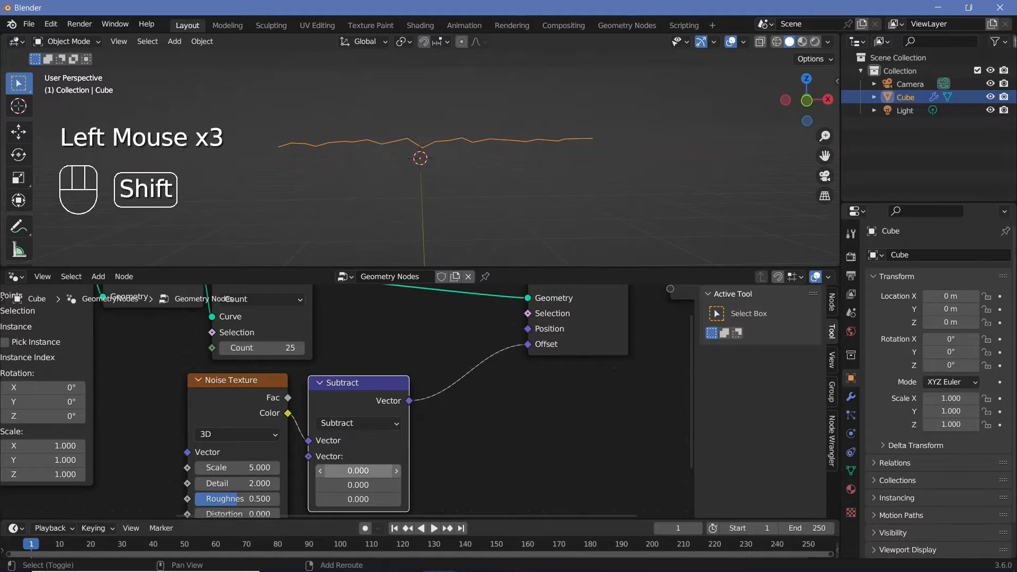
left_click(364, 469, "shift")
type("0.5")
key("Return")
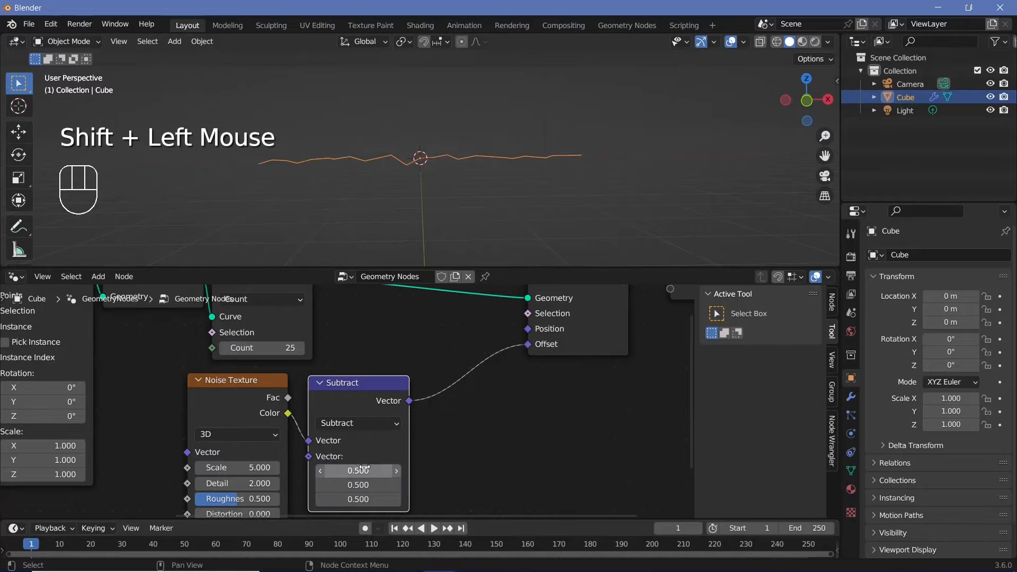
middle_click_drag(306, 164, 477, 148)
middle_click_drag(312, 200, 460, 278)
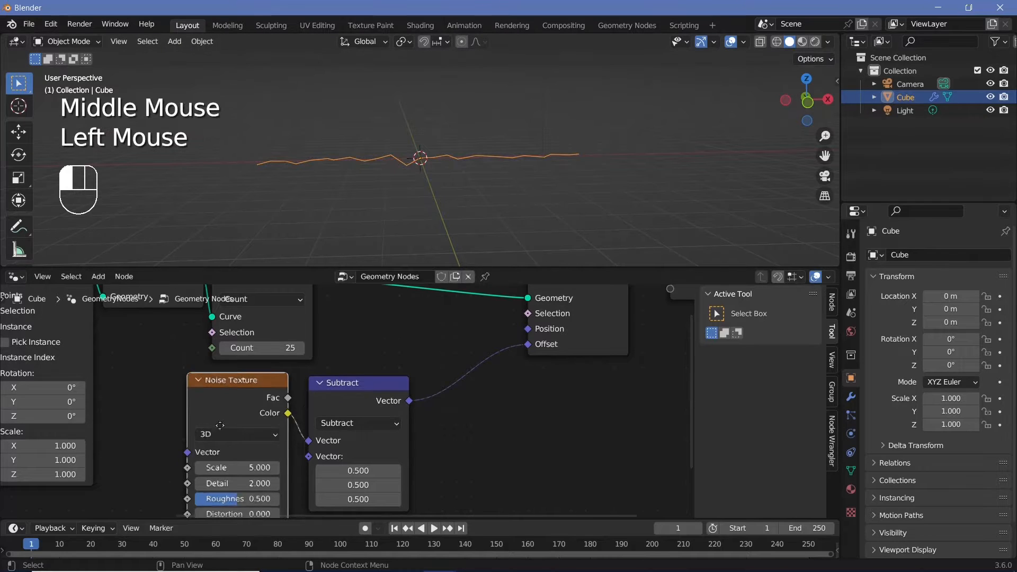
- Insert a duplicate of the Subtract node between it and Set Position, with its operation changed to Scale and its scale set to 12.7
left_click_drag(243, 411, 208, 466)
left_click_drag(379, 397, 336, 433)
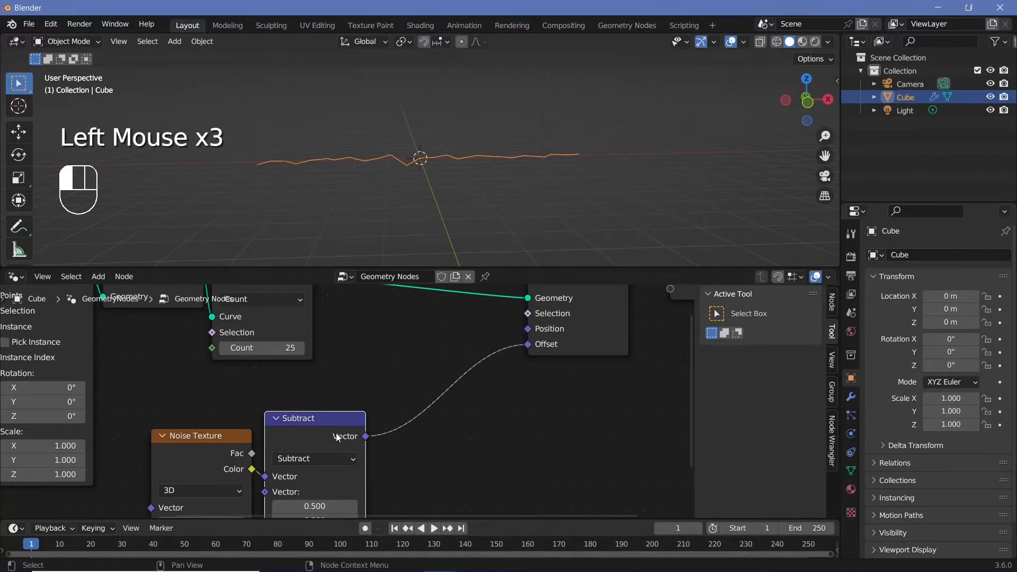
key("shift+d")
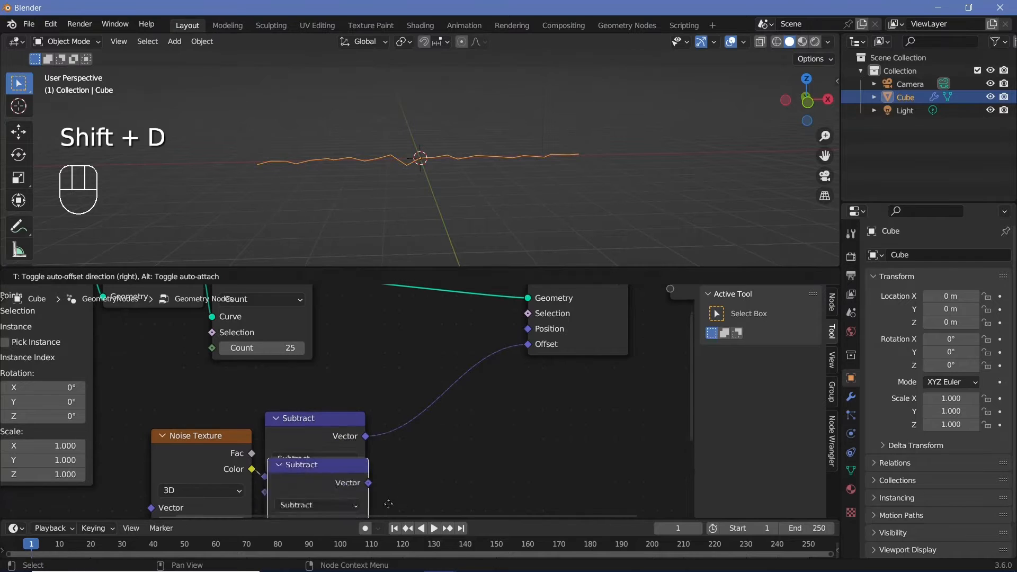
left_click(444, 401)
left_click(485, 430)
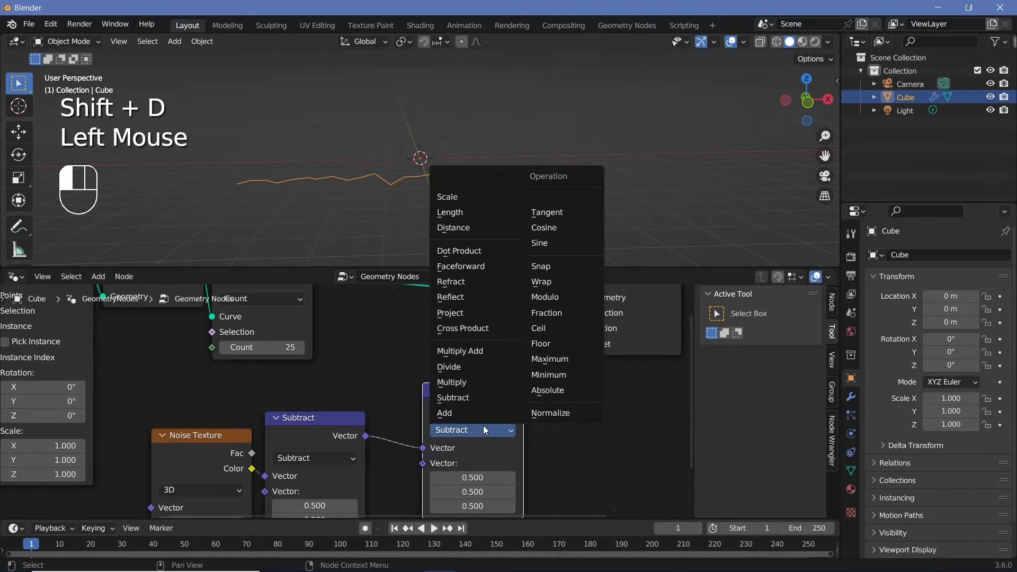
left_click(461, 197)
middle_click_drag(487, 462, 436, 419)
mouse_move(436, 420)
left_mouse_down()
mouse_move(488, 420)
mouse_move(456, 420)
left_mouse_up()
middle_click_drag(478, 173, 421, 174)
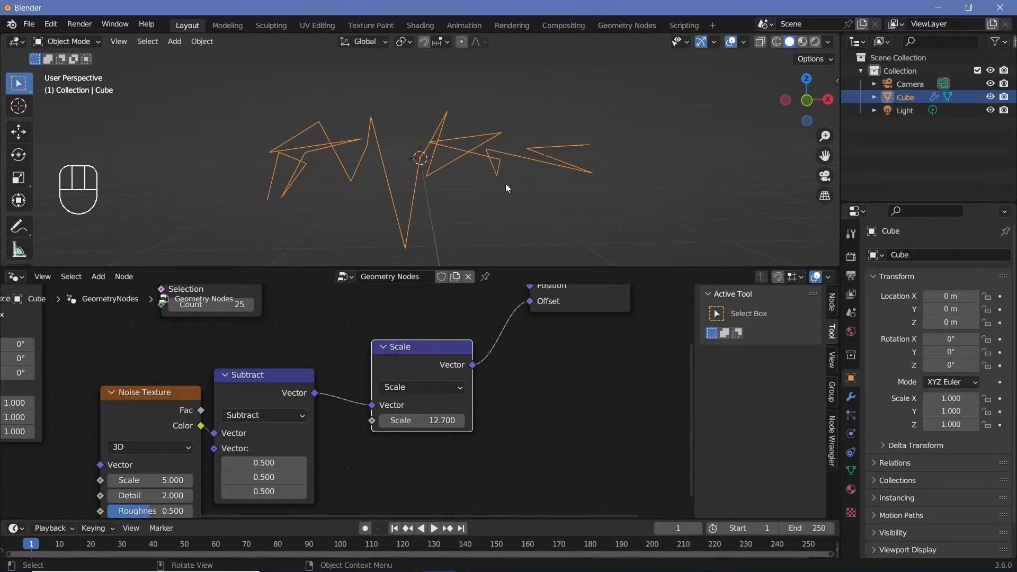
- Insert a duplicate of the Scale node between Subtract and Scale and change its operation to Multiply
left_click_drag(419, 358, 475, 374)
key("shift+d")
left_click(420, 380)
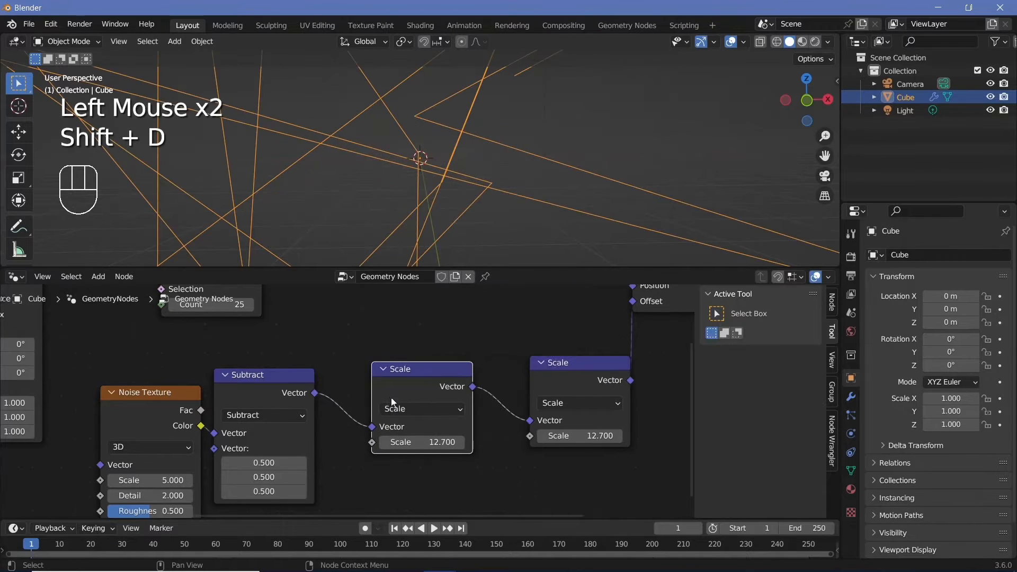
left_click(422, 409)
left_click(428, 361)
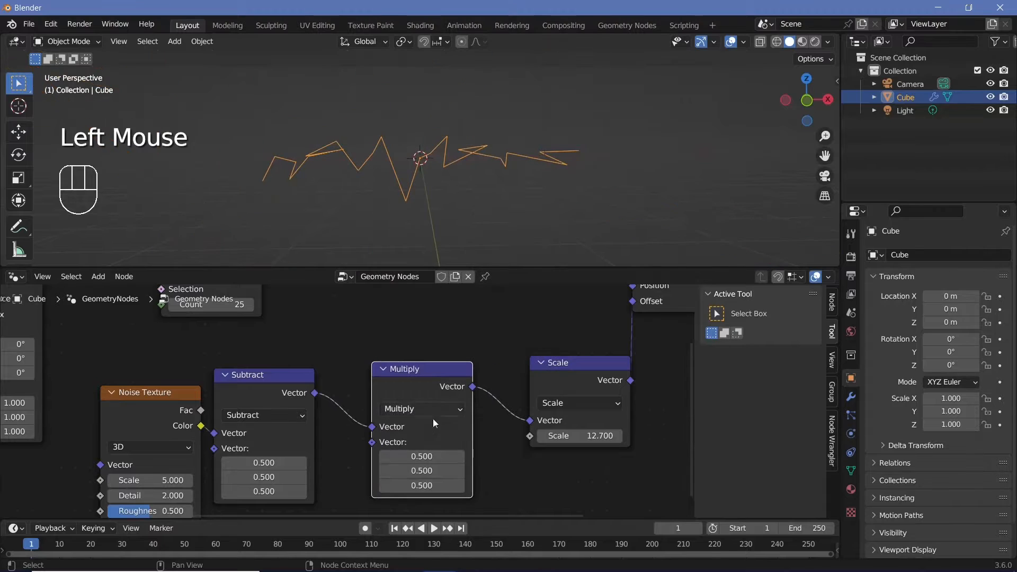
- Set the Multiply node's second vector to 0 on X and 1 on Y and Z
left_click(431, 461)
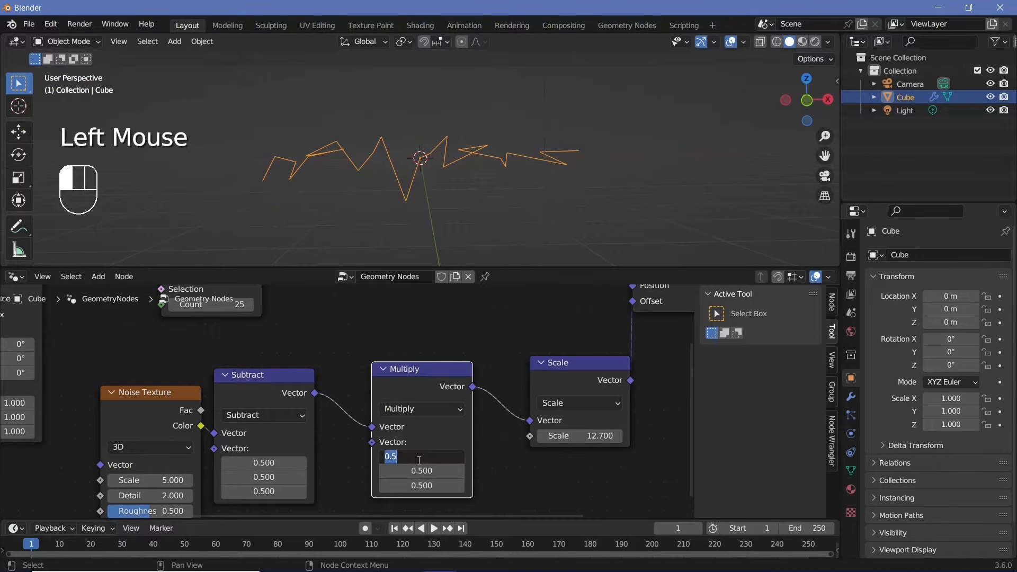
key("Return")
left_click_drag(427, 472, 427, 486, "shift")
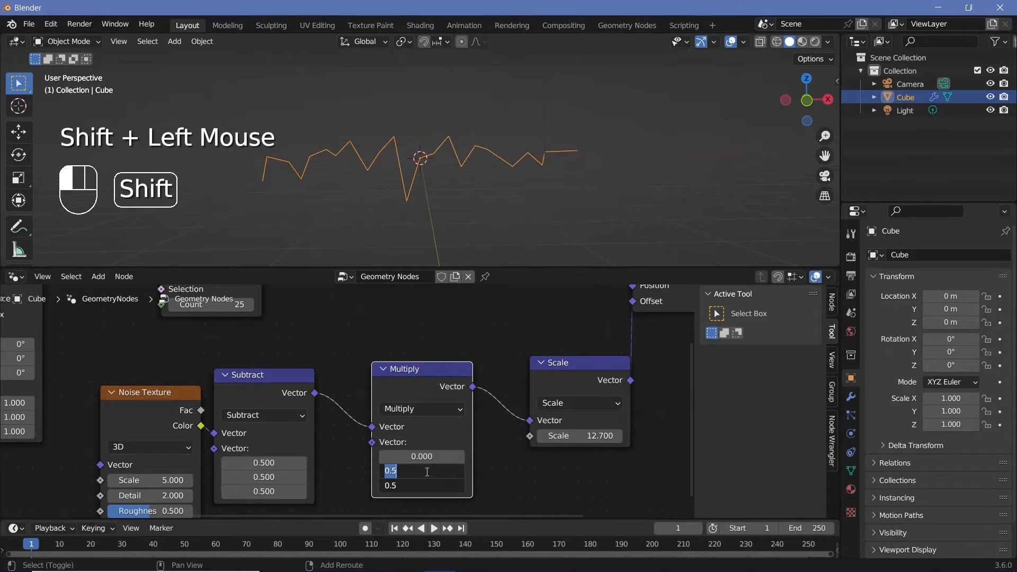
type("1")
key("Return")
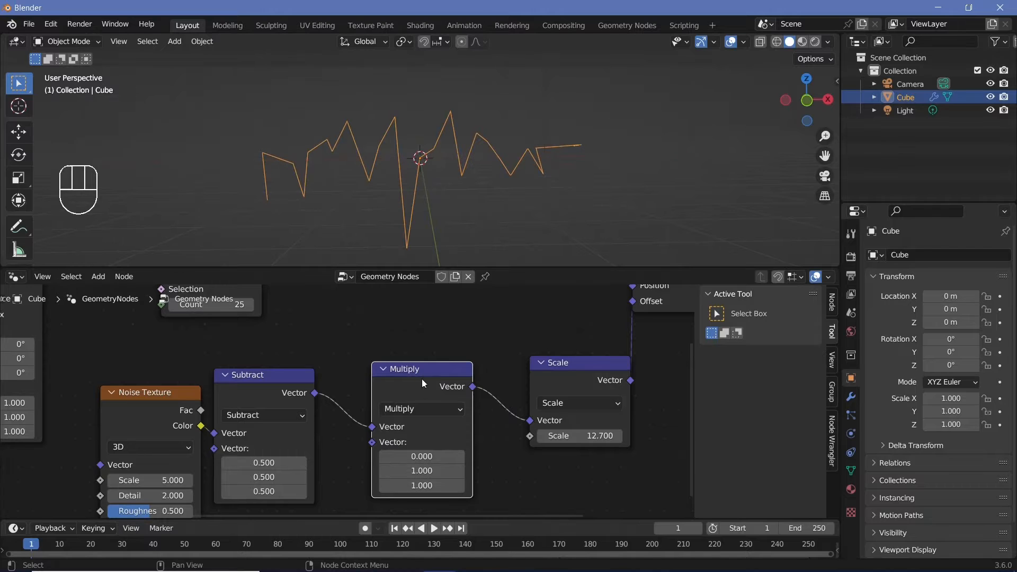
- Line up the Multiply and Scale nodes close beside the Subtract node
left_click_drag(422, 379, 371, 388)
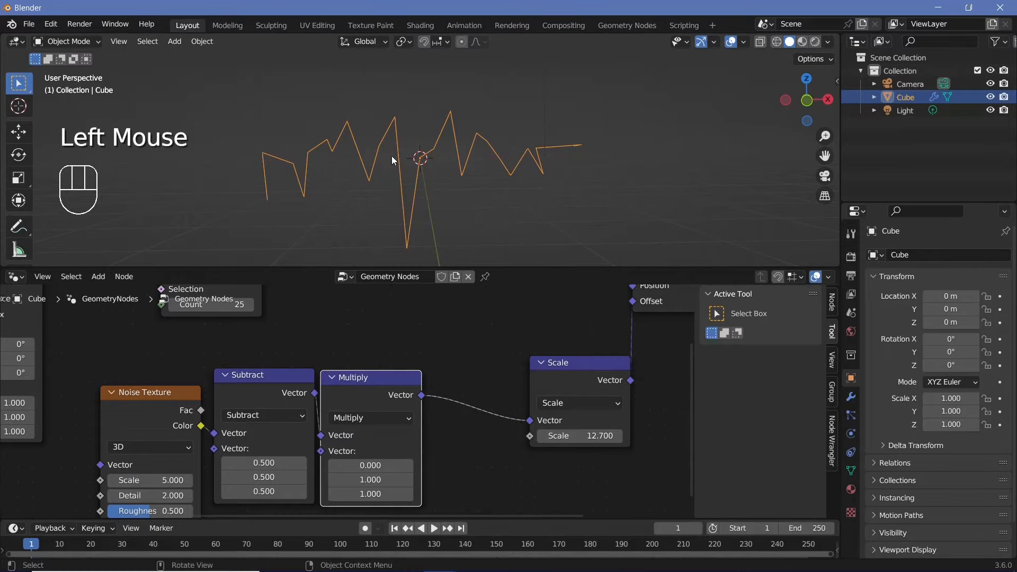
mouse_move(392, 155)
middle_mouse_down()
mouse_move(514, 204)
mouse_move(491, 216)
mouse_move(381, 159)
middle_mouse_up()
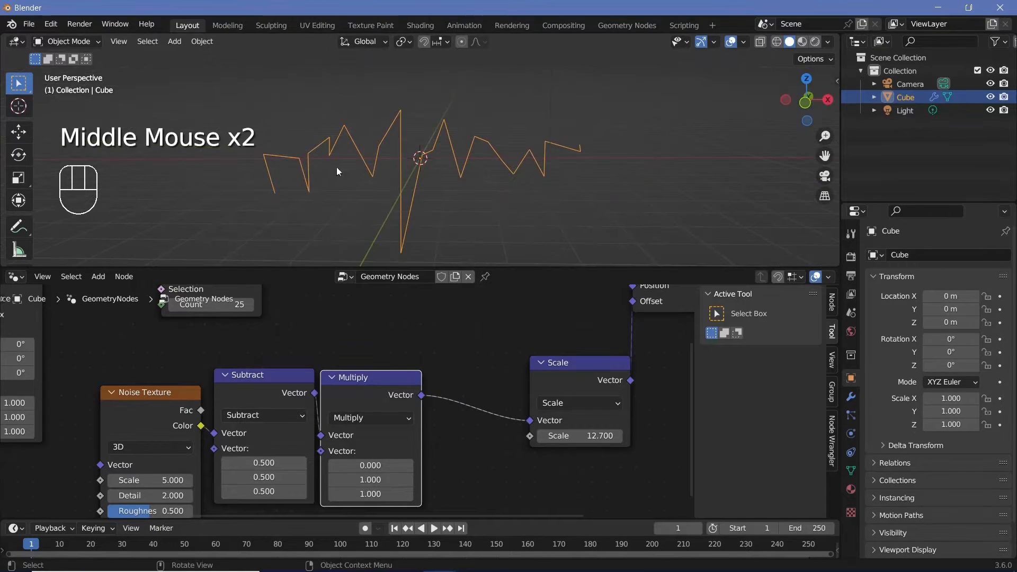
left_click_drag(582, 395, 483, 411)
left_click(485, 389)
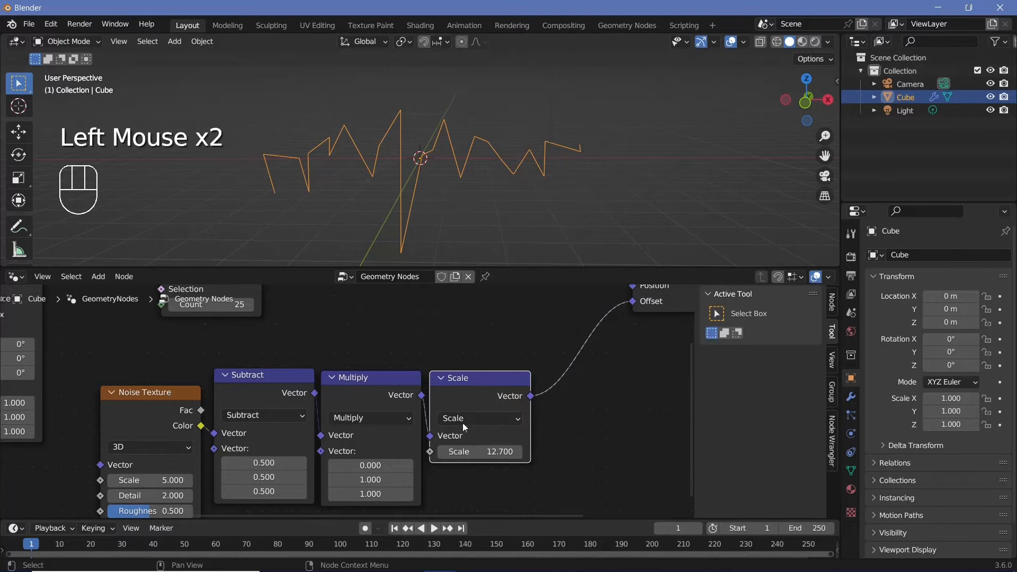
- Set the Multiply node's Y and Z values to 1.74 and the Scale node's scale to 4.6
middle_click_drag(423, 467, 449, 428)
left_click_drag(408, 441, 492, 455, "shift")
left_click_drag(500, 416, 456, 416)
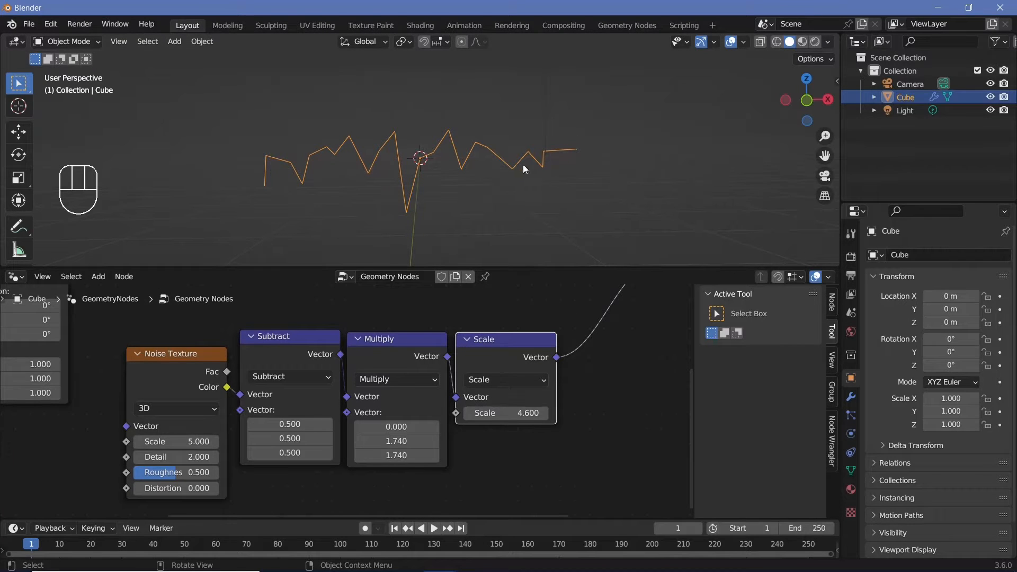
- Add a Spline Parameter node below the Noise Texture node
middle_click_drag(526, 400, 503, 374)
key("shift+a")
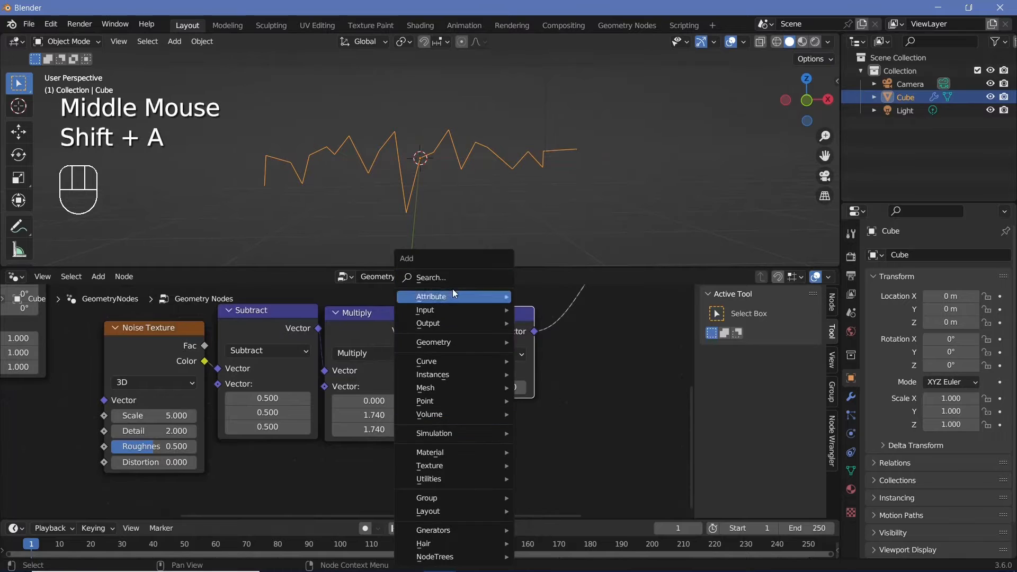
left_click(429, 277)
type("spline")
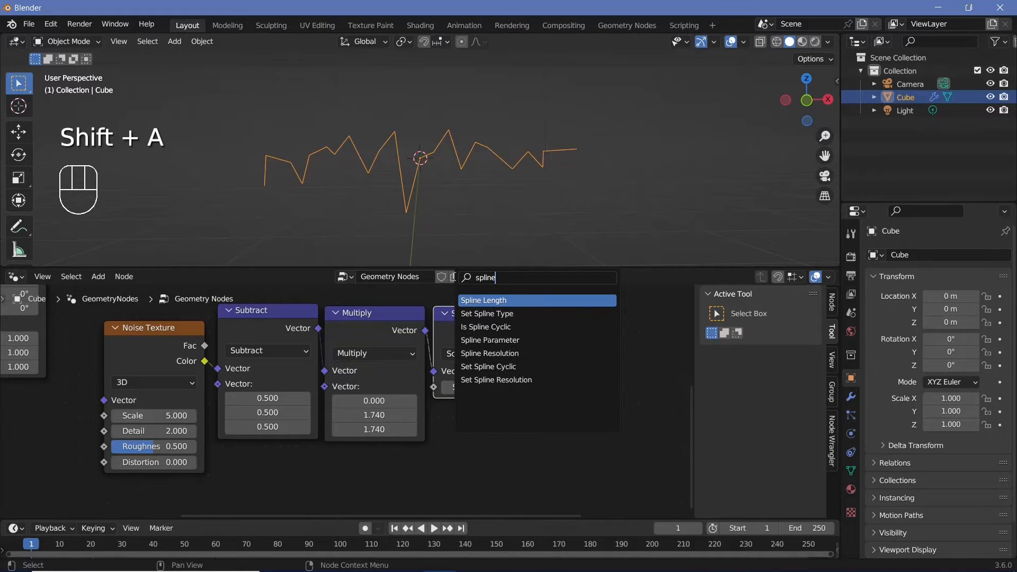
left_click(494, 341)
left_click(265, 508)
middle_click_drag(317, 474, 357, 454)
left_click_drag(279, 453, 200, 417)
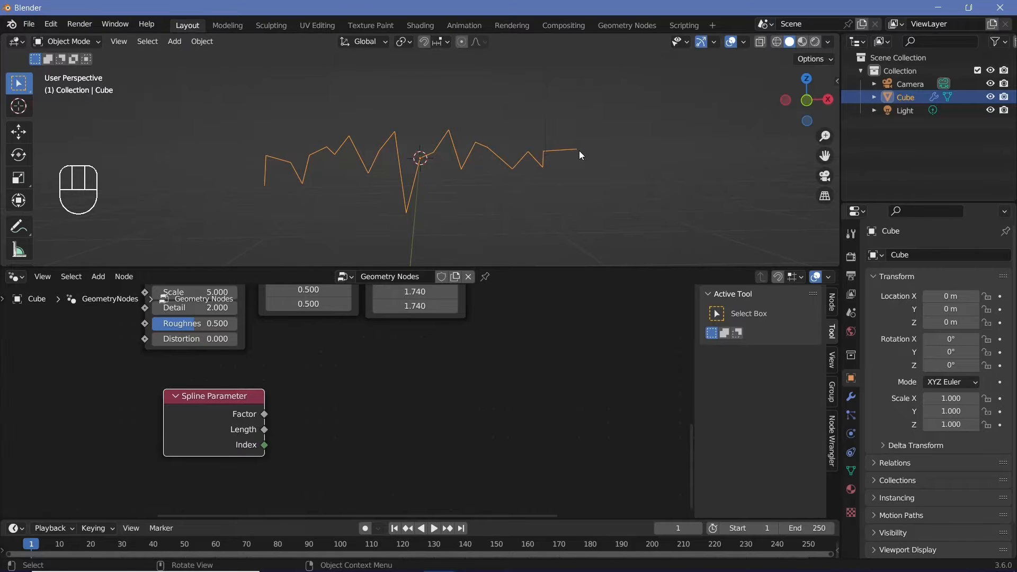
- Add a Map Range node beside Spline Parameter and connect the Factor output to its Value input
key("shift+a")
left_click(366, 282)
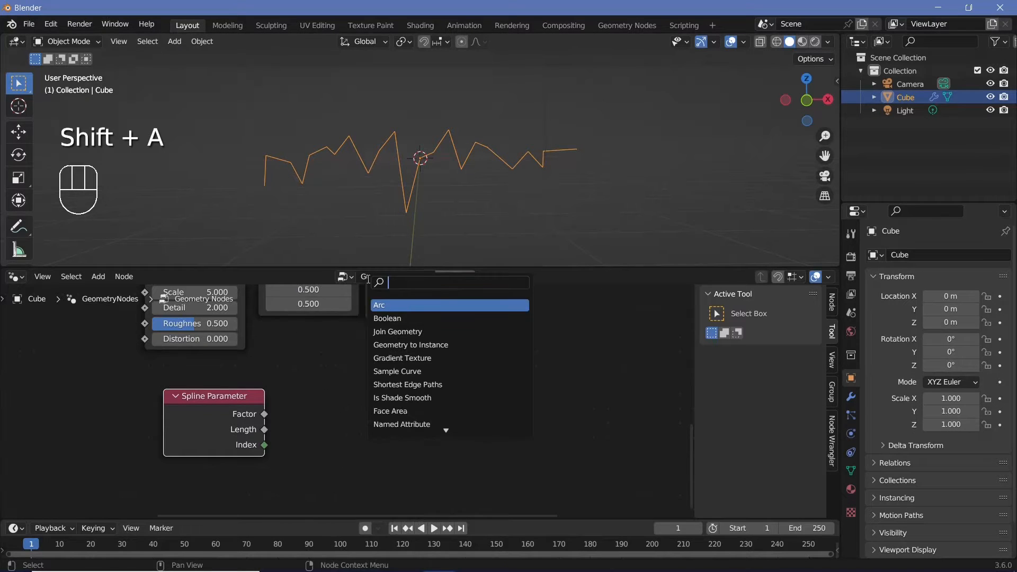
type("map")
key("Return")
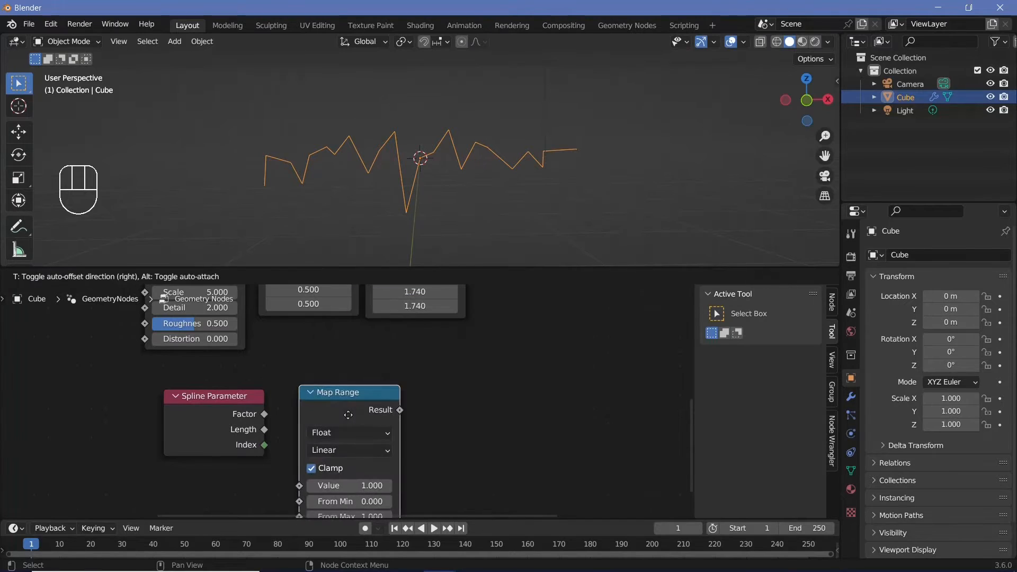
left_click(348, 414)
left_click_drag(264, 415, 307, 484)
left_click_drag(335, 408, 324, 361)
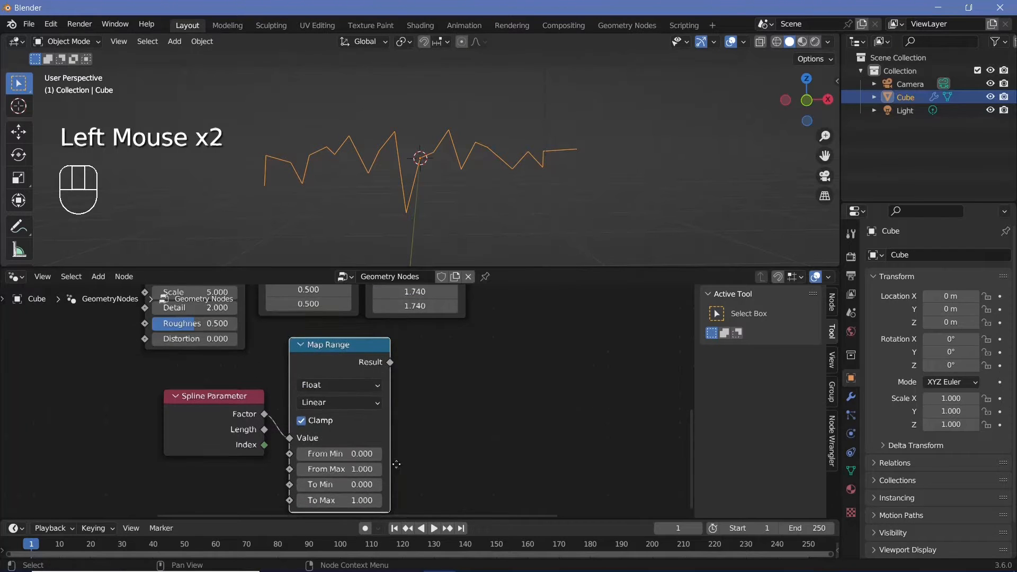
- Set the Map Range node's To Min to -1 and place the node close beside Spline Parameter
middle_click_drag(396, 464, 424, 410)
left_click(355, 430)
type("-1")
key("Return")
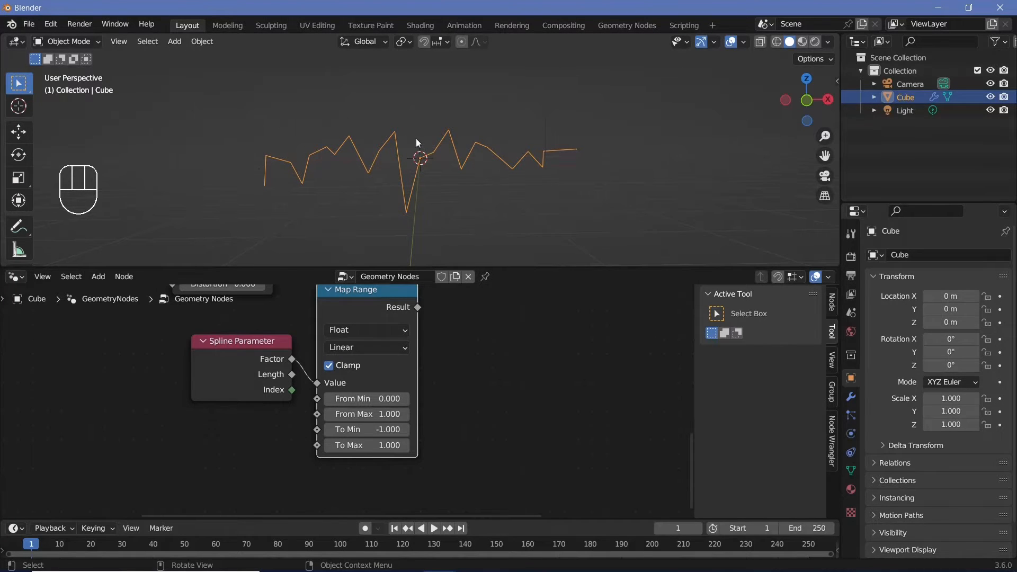
left_click_drag(383, 306, 378, 319)
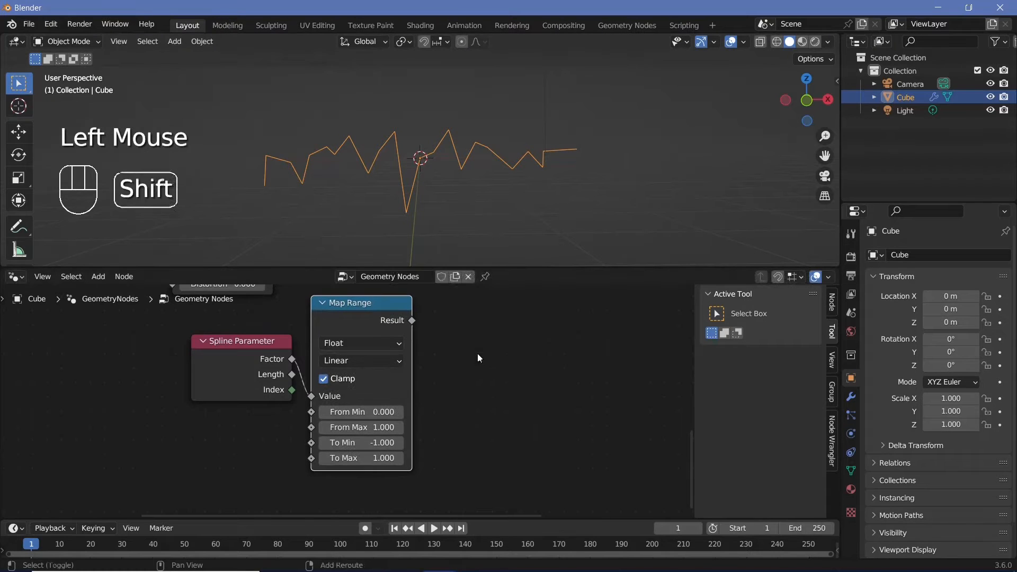
- Add a Math node set to Absolute beside Map Range and connect the Map Range Result to its Value input
key("shift+a")
left_click(456, 278)
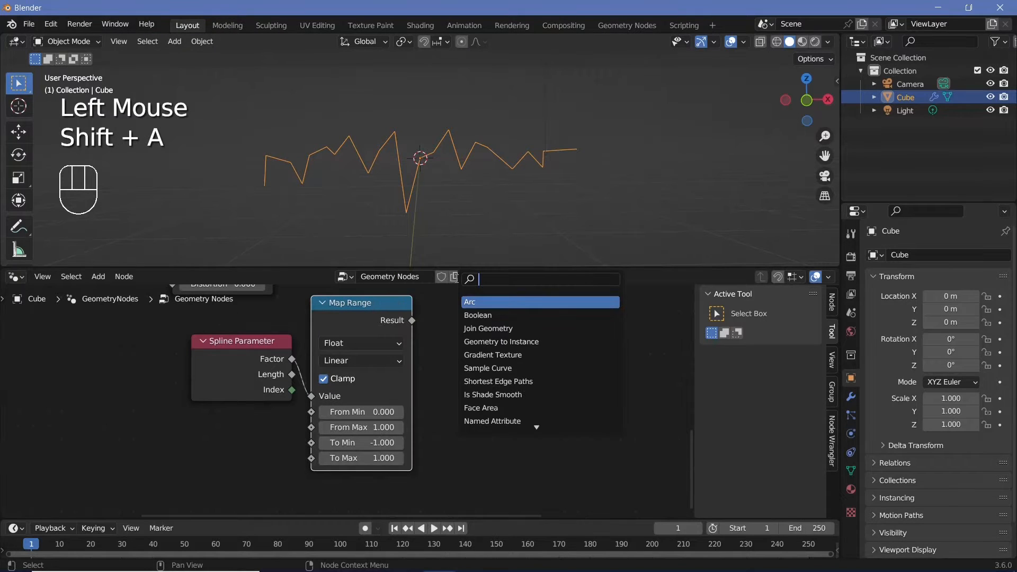
type("math")
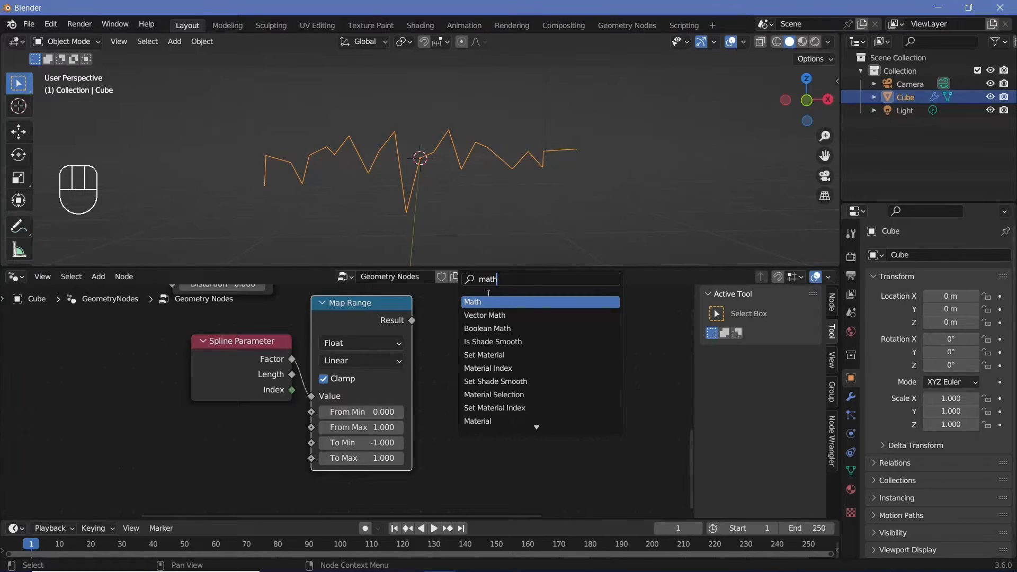
key("Return")
left_click(467, 334)
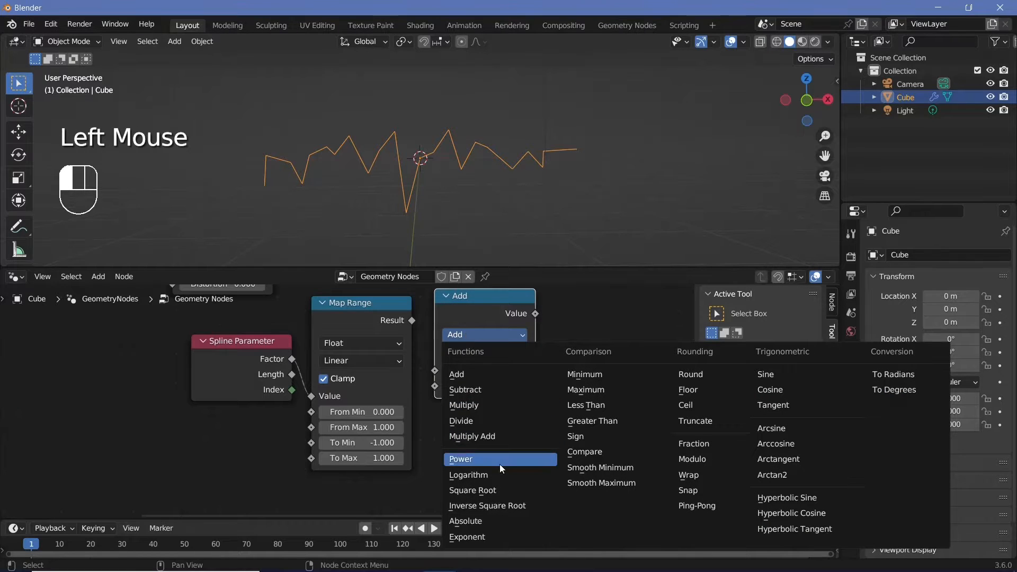
left_click(477, 521)
left_click_drag(412, 320, 444, 367)
left_click_drag(473, 310, 461, 318)
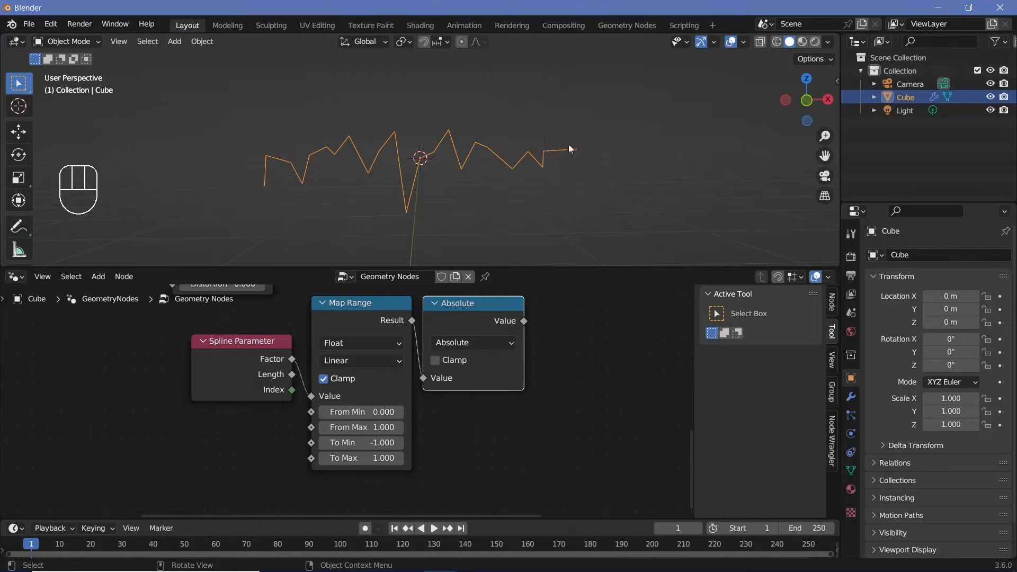
- Duplicate the Absolute node as a Subtract node with a second value of 1 and feed the Absolute output into its first value
middle_click_drag(577, 344, 504, 360)
key("shift+a")
left_click(407, 336, "shift")
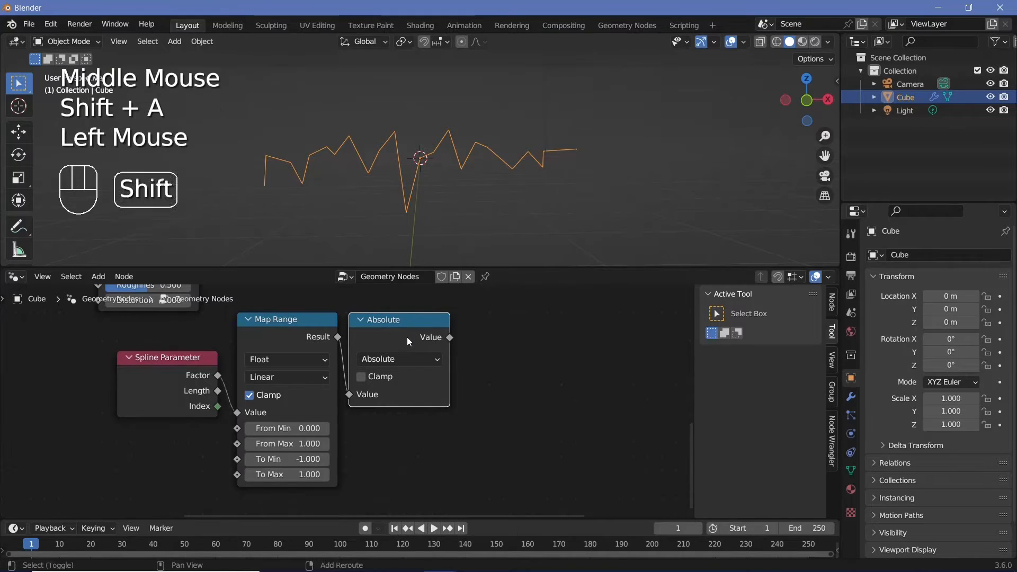
key("shift+d")
left_click(523, 333)
left_click(531, 358)
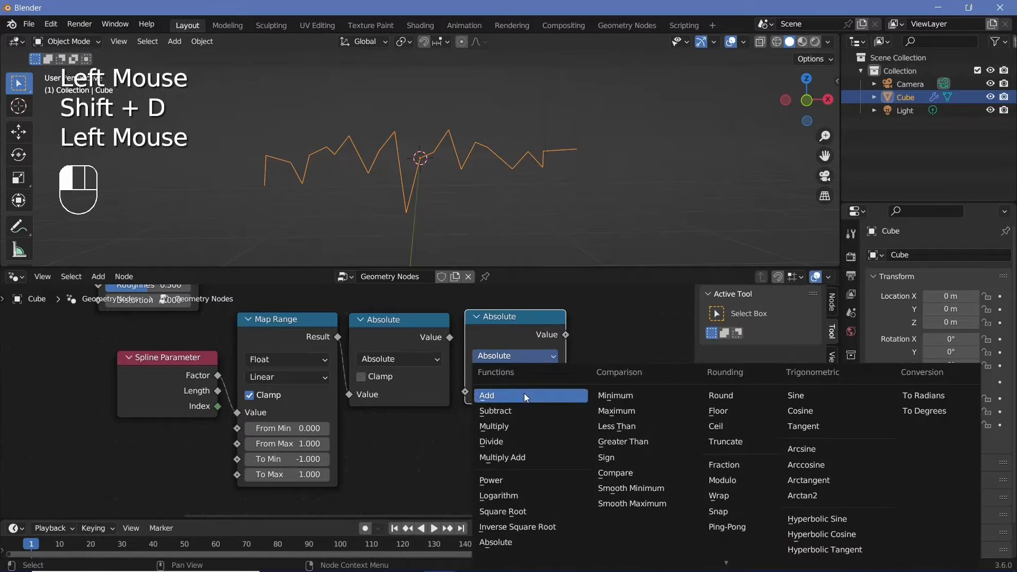
left_click(510, 412)
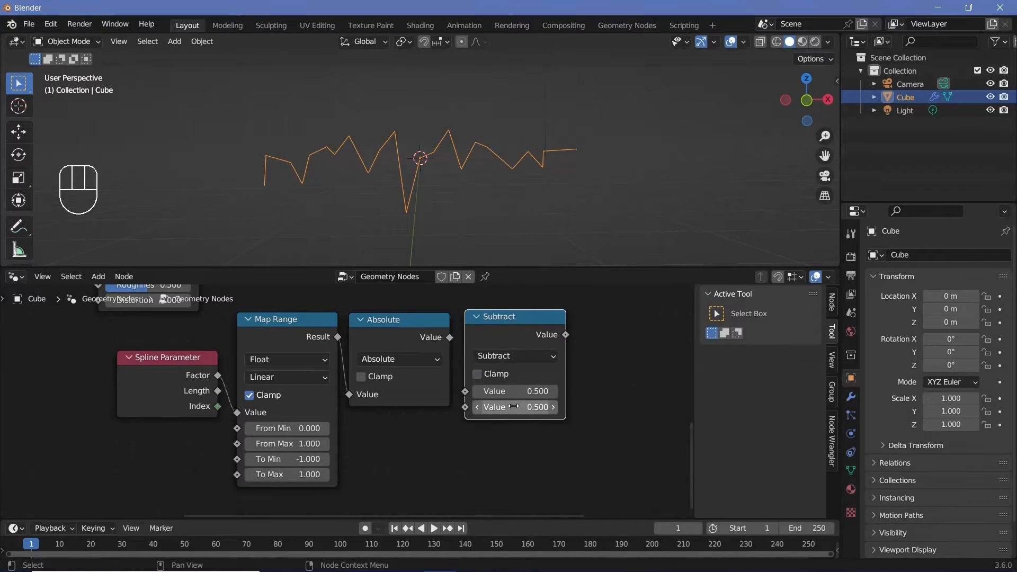
left_click_drag(513, 406, 535, 406)
left_click_drag(450, 337, 475, 389)
- Connect the math Subtract node's Value output to the Scale input of the Scale node
middle_click_drag(596, 341, 437, 427)
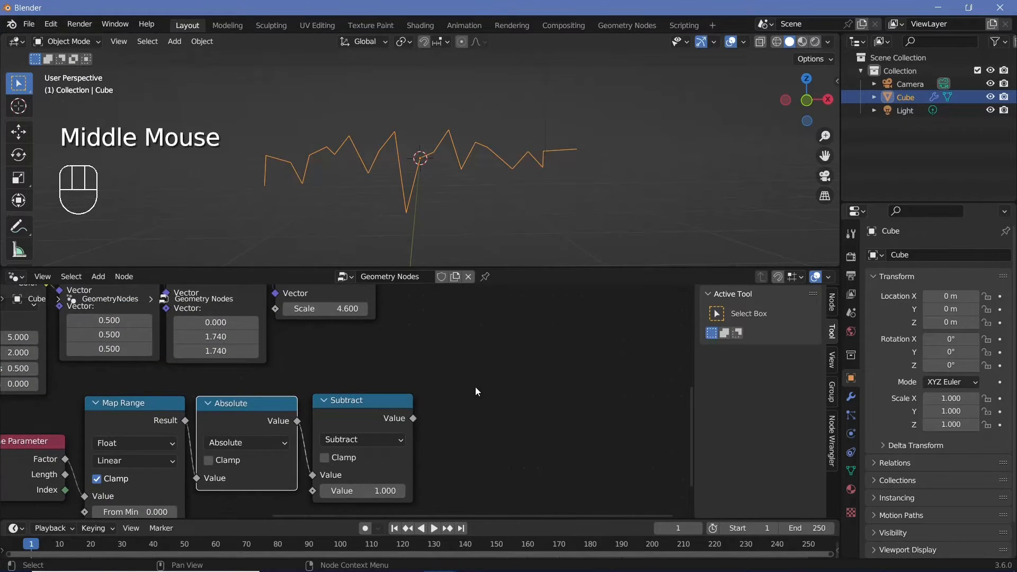
middle_click_drag(475, 392, 450, 447)
left_click_drag(389, 473, 343, 371)
left_click(402, 303)
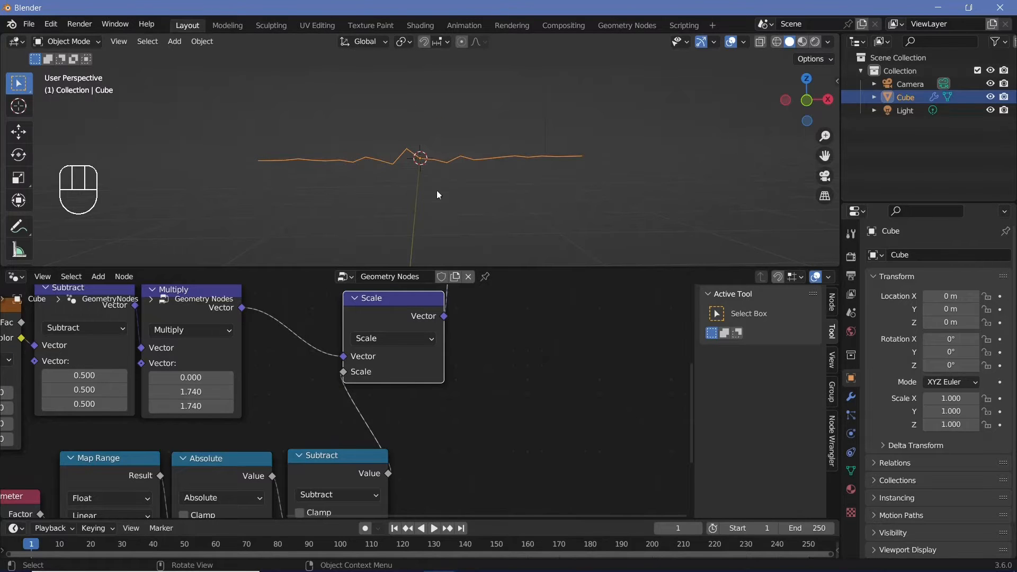
- Insert a duplicate Scale node between the existing Scale node and the Set Position Offset, and set its scale to 11.2
middle_click_drag(554, 343, 477, 398)
left_click_drag(319, 361, 392, 351)
key("shift+d")
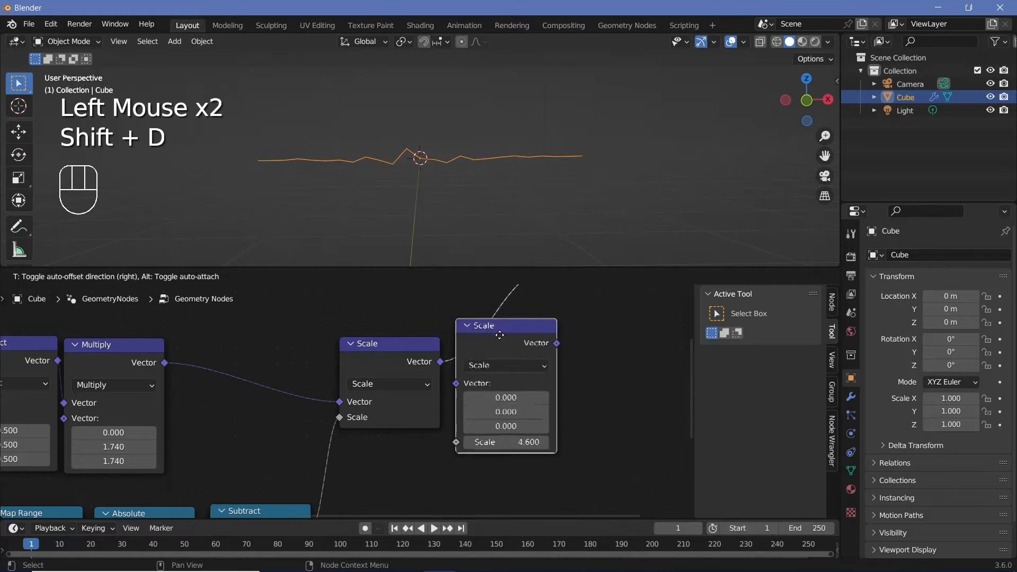
left_click(500, 334)
left_click_drag(564, 400, 615, 399)
middle_click_drag(445, 233, 432, 250, "ctrl")
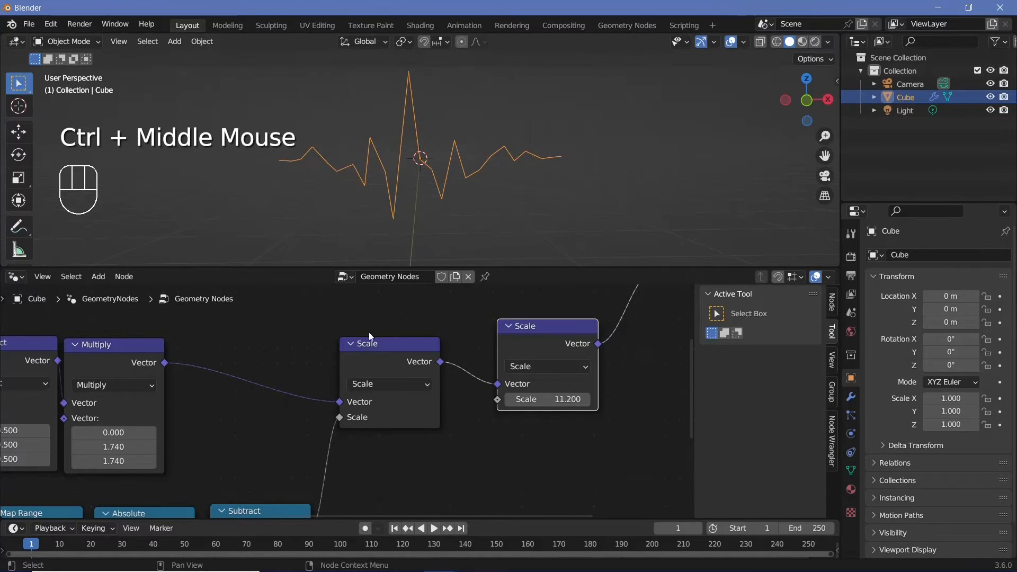
- Insert another duplicated Scale node between the two Scale nodes and connect the math Subtract value to its Scale input
left_click(376, 343)
middle_click_drag(411, 370, 436, 427)
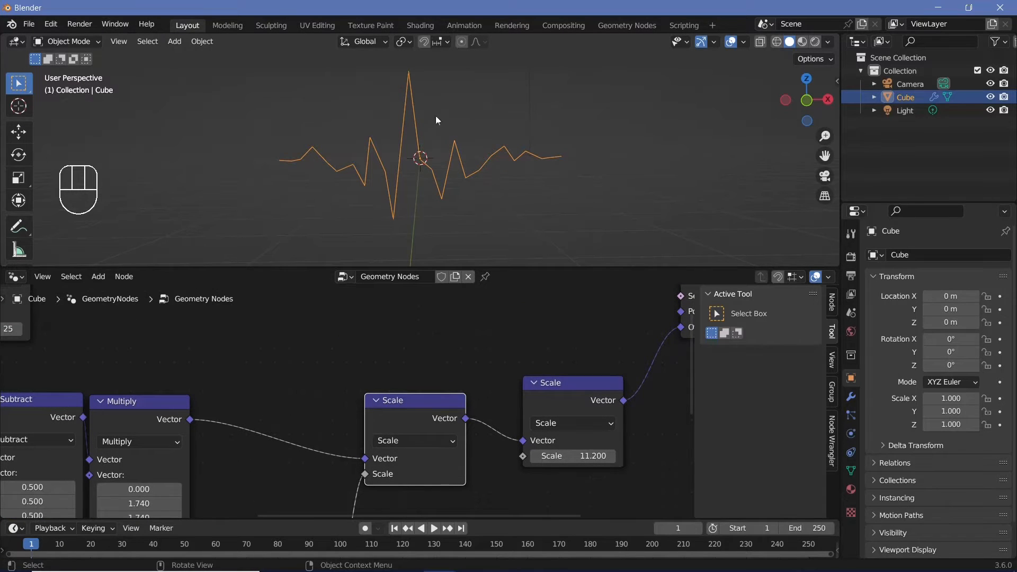
middle_click_drag(400, 337, 410, 309)
left_click_drag(412, 336, 338, 329, "shift")
key("shift+d")
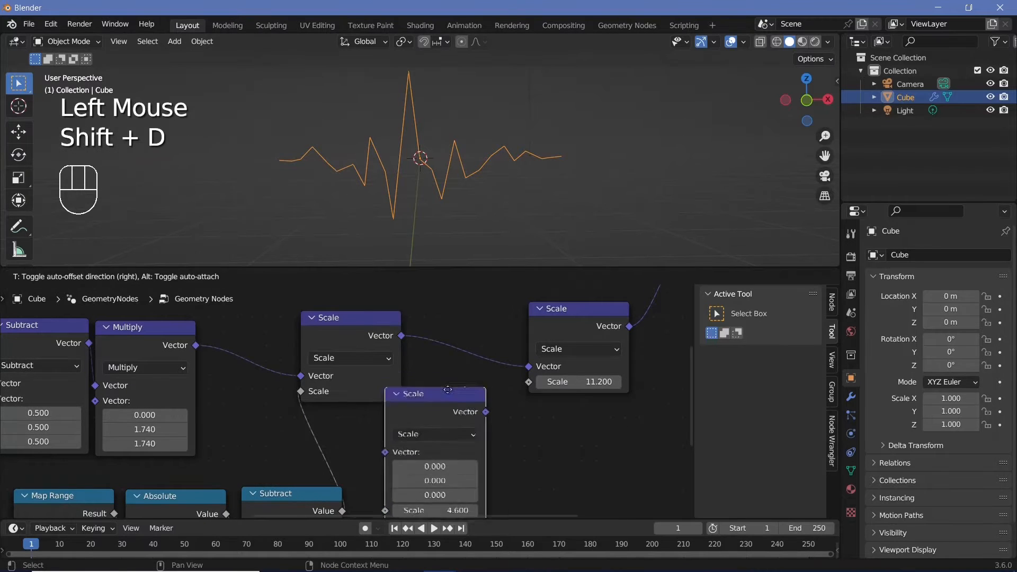
left_click(447, 330)
middle_click_drag(413, 414, 396, 358)
left_click_drag(331, 455, 443, 338)
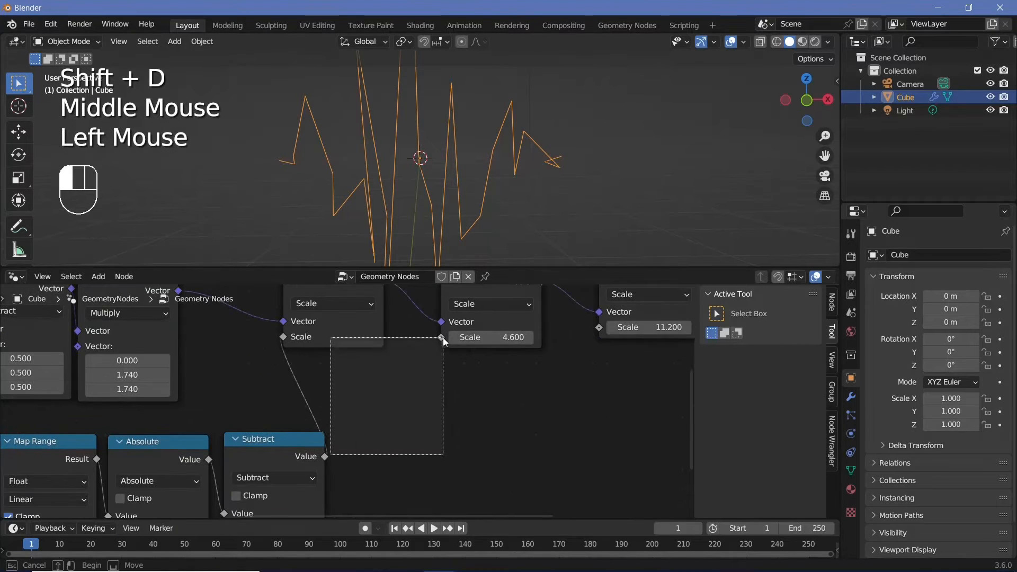
left_click_drag(325, 457, 442, 338)
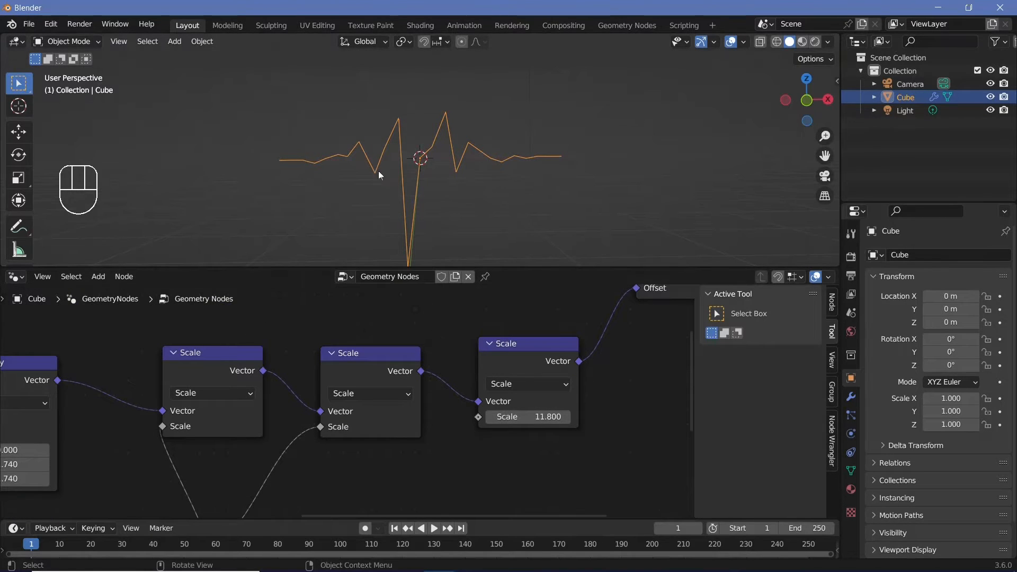
- Add an ID node in the free space before the Noise Texture node
middle_click_drag(202, 376, 326, 329)
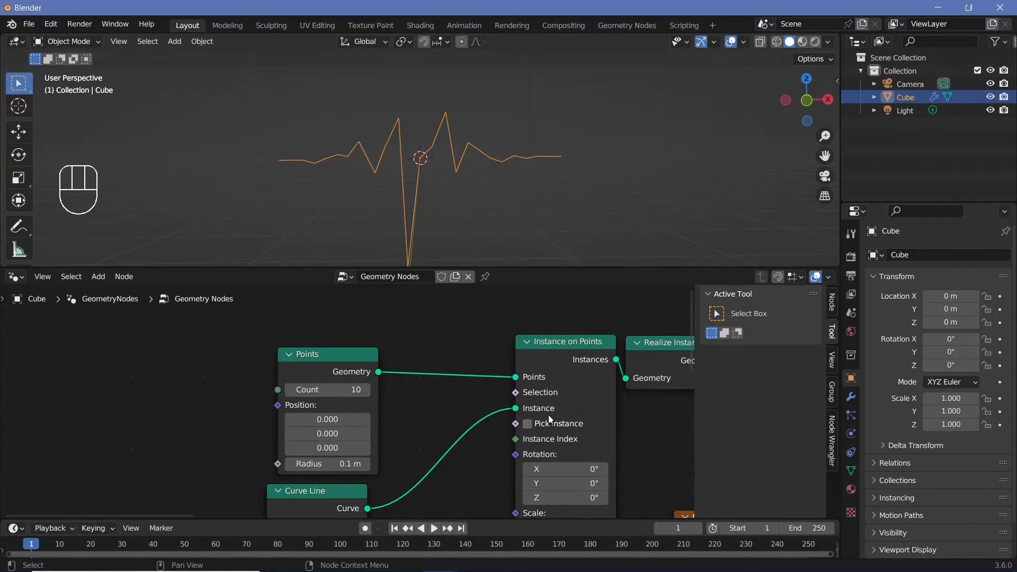
middle_click_drag(548, 415, 173, 163)
middle_click_drag(199, 428, 268, 431)
key("shift+a")
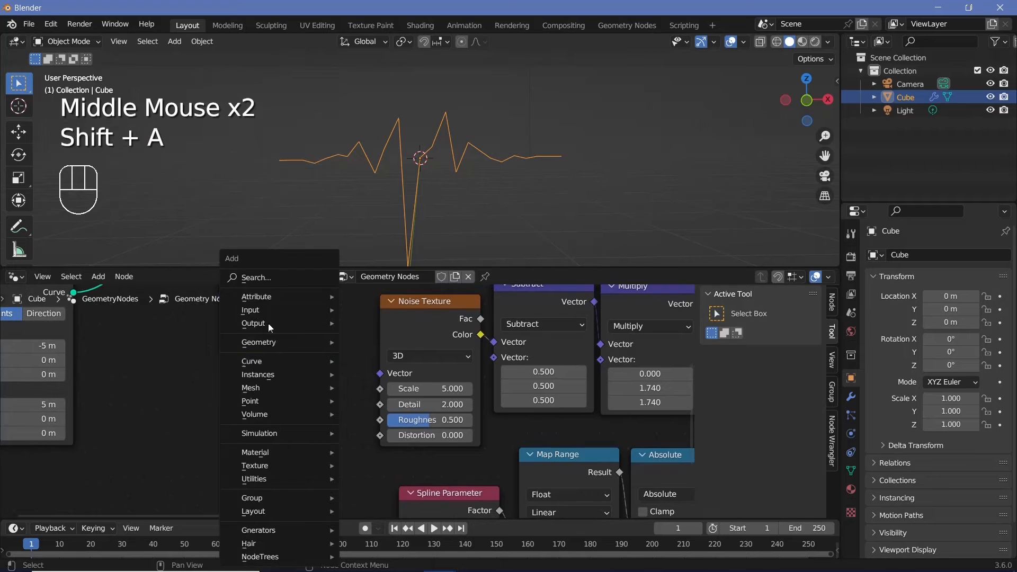
left_click(265, 284)
type("id")
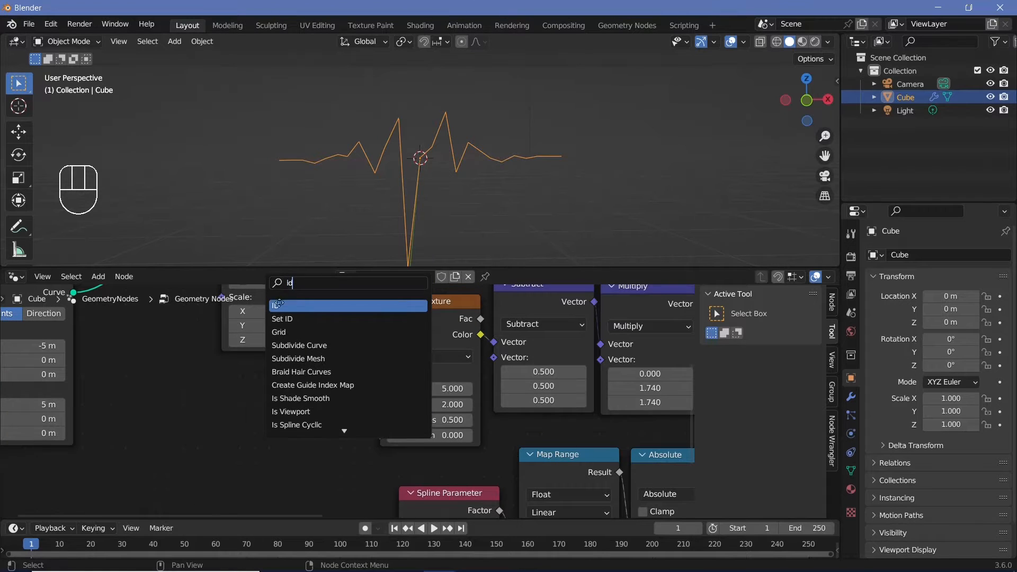
left_click(279, 305)
left_click(197, 431)
- Switch the Noise Texture to 4D and connect the ID output to its W input
left_click(395, 318)
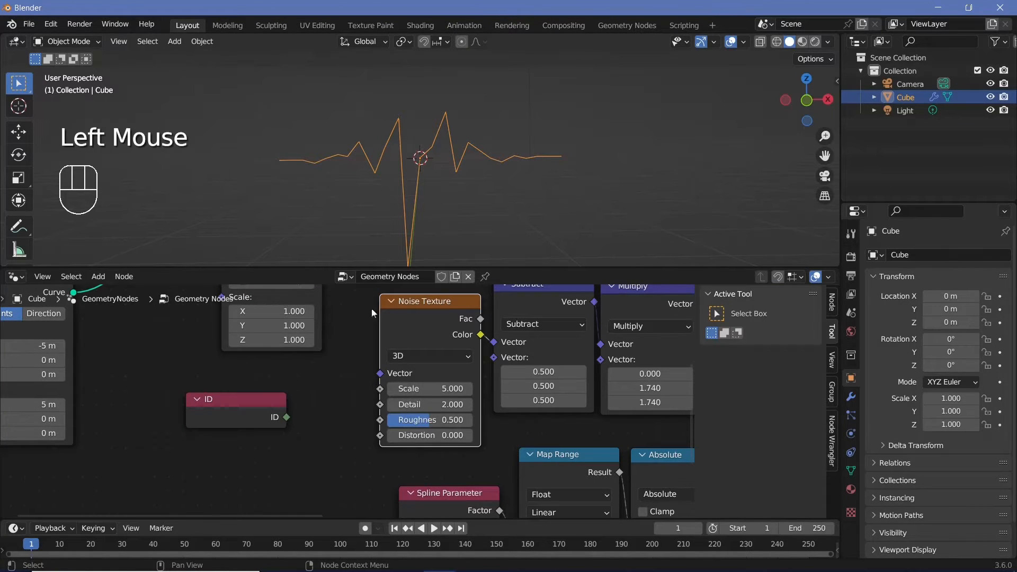
left_click(433, 355)
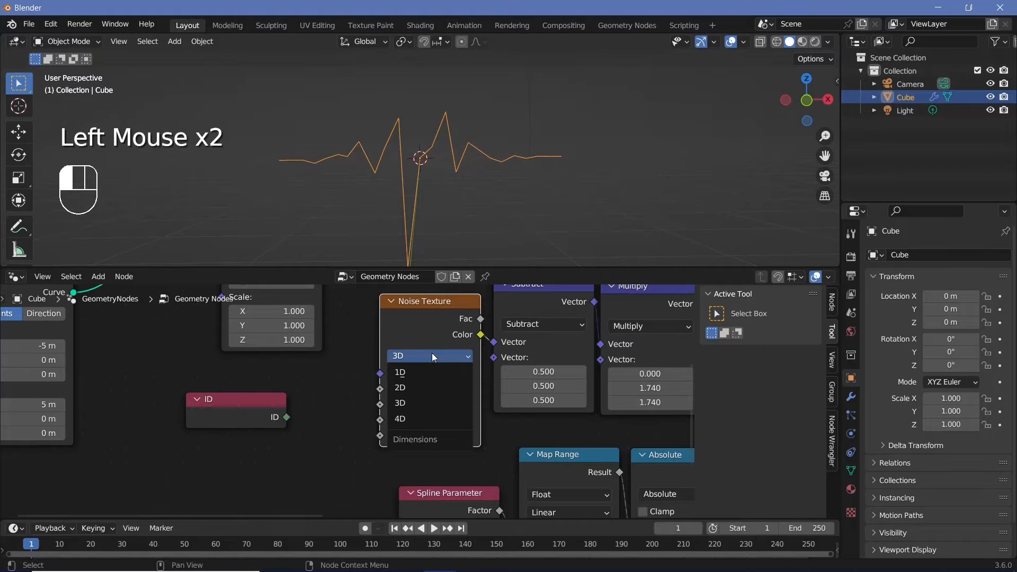
left_click(409, 421)
left_click_drag(286, 417, 381, 389)
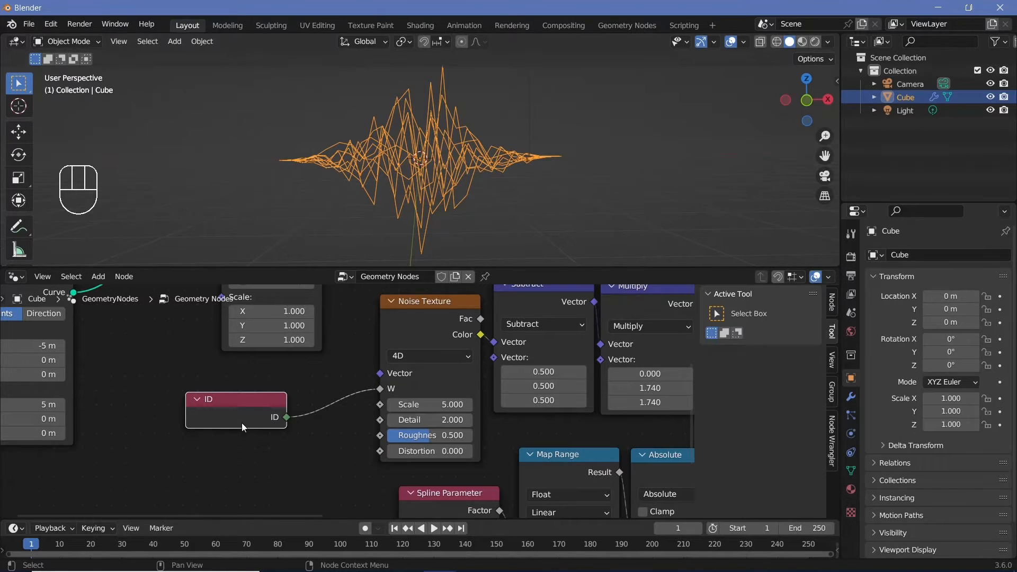
left_click_drag(436, 326, 430, 324)
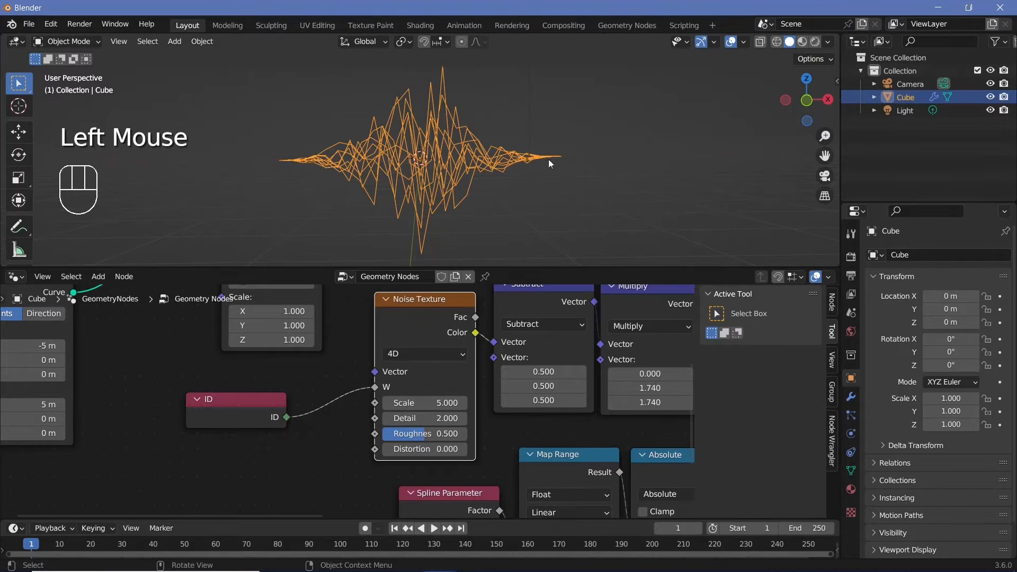
middle_click_drag(397, 141, 500, 195)
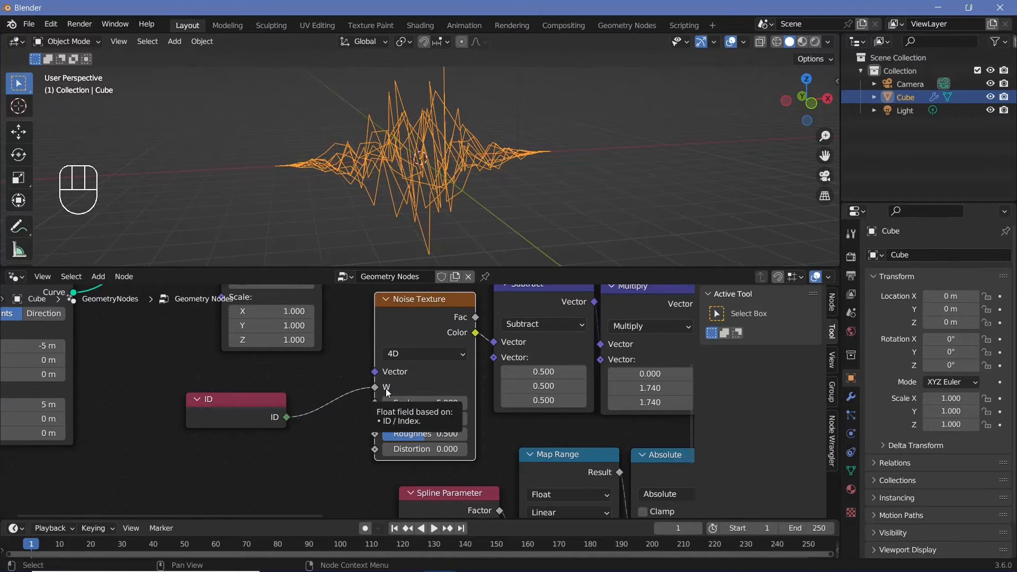
- Insert a Math Add node on the link between ID and the Noise Texture's W input and set its second value to 1.59
left_click_drag(244, 423, 172, 418)
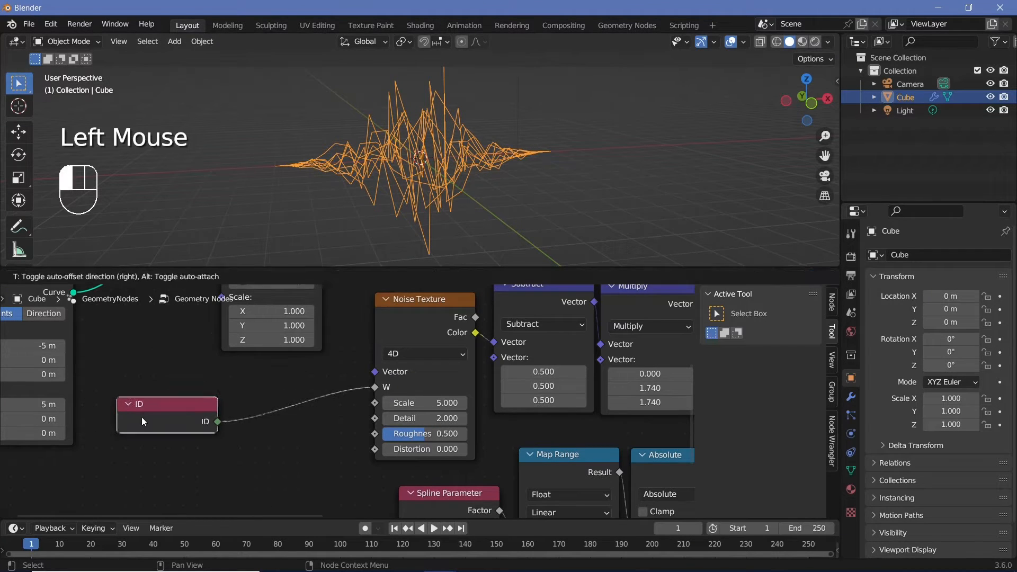
key("shift+a")
type("mat")
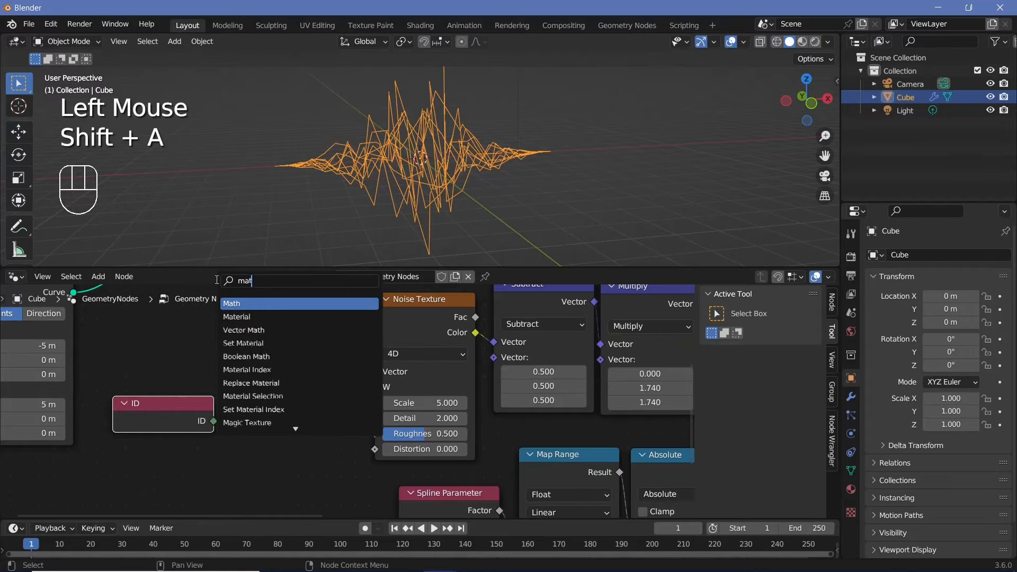
key("Return")
left_click(322, 392)
mouse_move(318, 473)
left_mouse_down()
mouse_move(357, 473)
mouse_move(302, 475)
left_mouse_up()
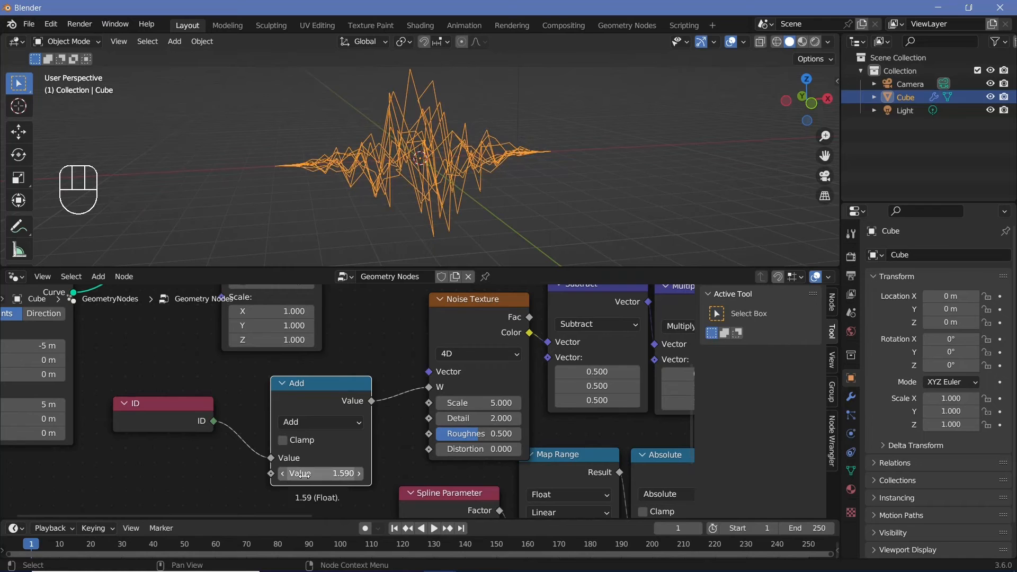
left_click(458, 321)
- Try a count of 488 on the Resample Curve node
middle_click_drag(583, 350, 304, 408)
middle_click_drag(286, 440, 608, 465)
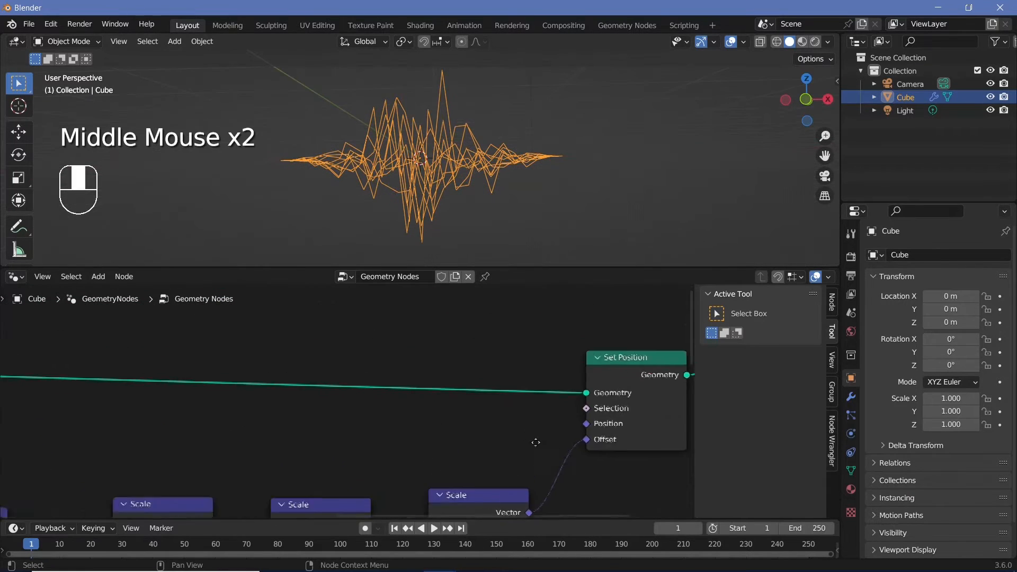
middle_click_drag(492, 178, 485, 198)
middle_click_drag(198, 403, 68, 355)
left_click_drag(368, 413, 466, 413)
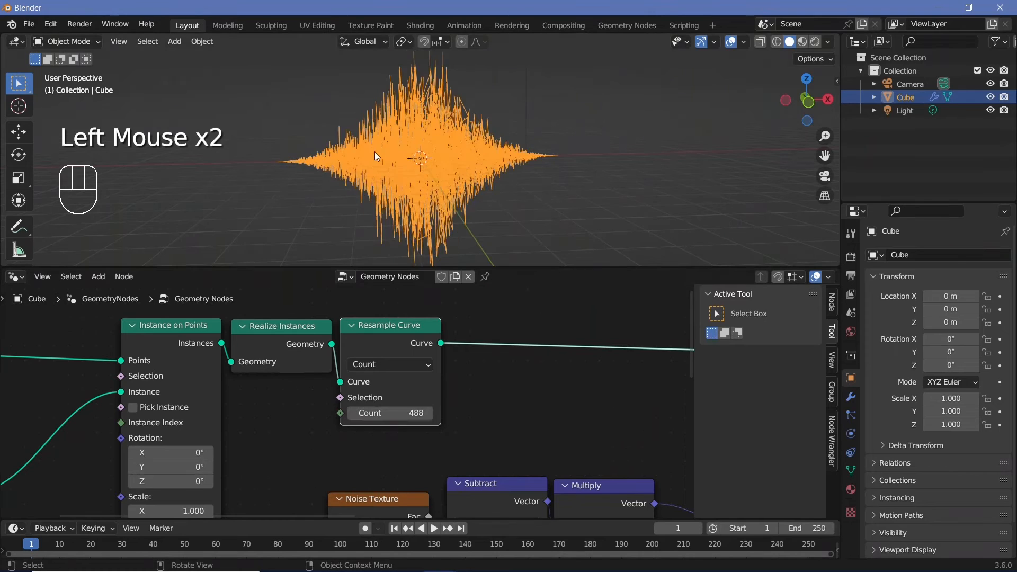
middle_click_drag(361, 142, 342, 162)
middle_click_drag(438, 444, 468, 349)
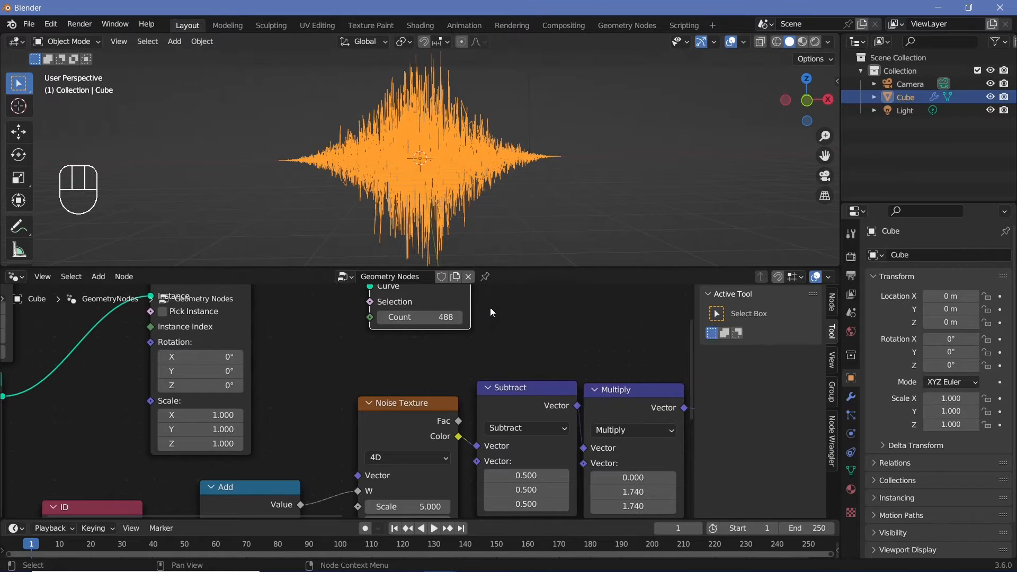
- Reduce the Resample Curve count until the individual lines are distinct, and move Group Output farther away from Set Position
middle_click_drag(491, 307, 490, 348)
left_click_drag(440, 357, 395, 357)
middle_click_drag(566, 342, 625, 465, "ctrl")
middle_click_drag(603, 451, 257, 416)
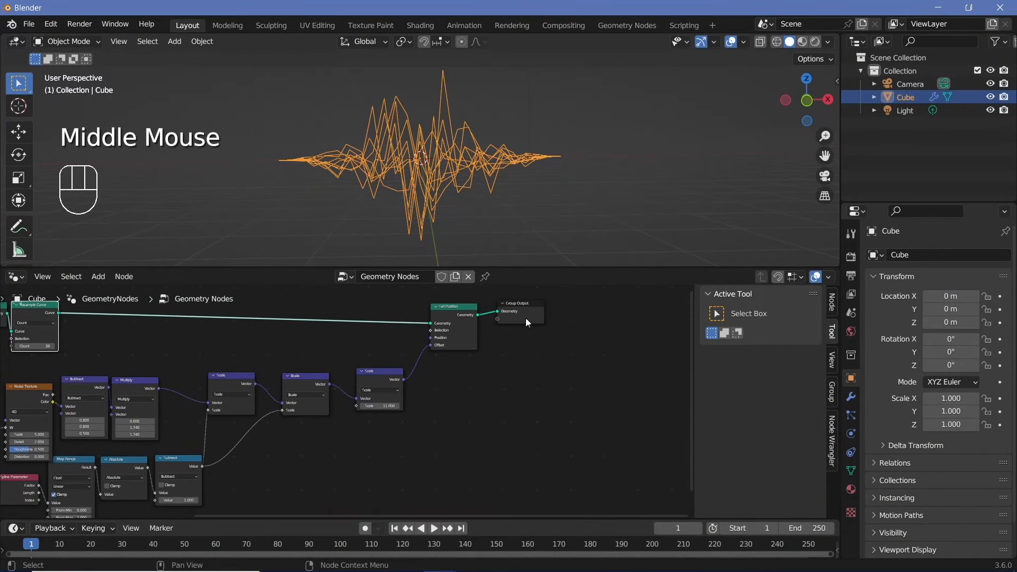
left_click_drag(523, 322, 629, 349)
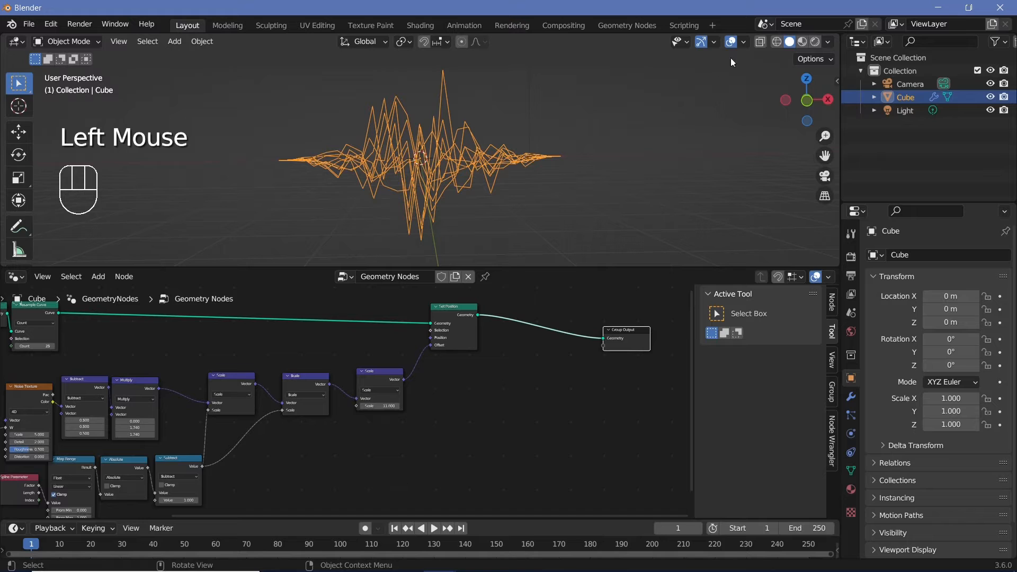
left_click(731, 42)
left_click(731, 44)
- Insert a Curve to Mesh node between Set Position and Group Output, spacing the nodes out to leave room before it
middle_click_drag(535, 330, 400, 374)
middle_click_drag(400, 374, 378, 273, "ctrl")
key("shift+a")
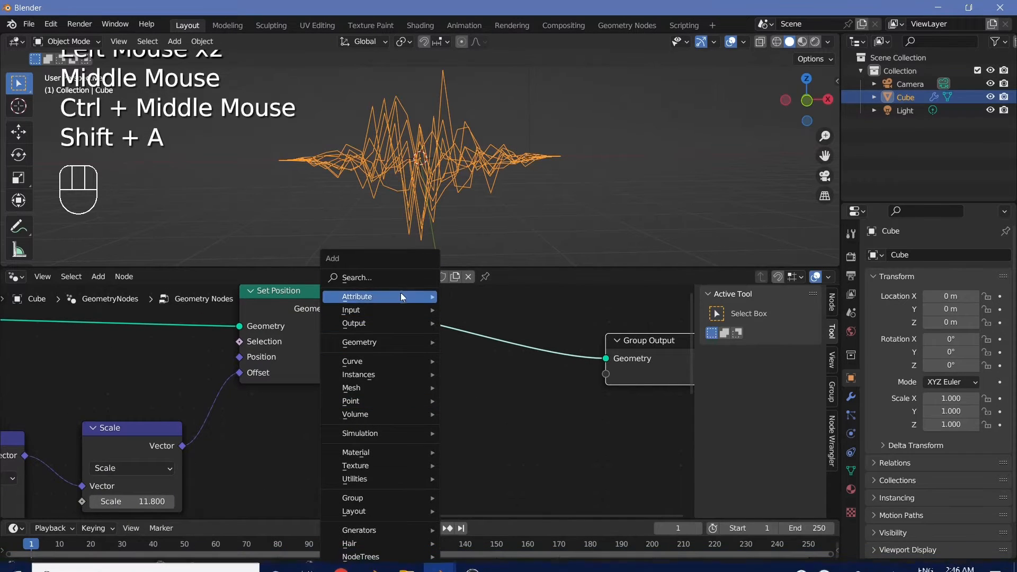
left_click(400, 278)
type("cur")
type("ve to")
key("Return")
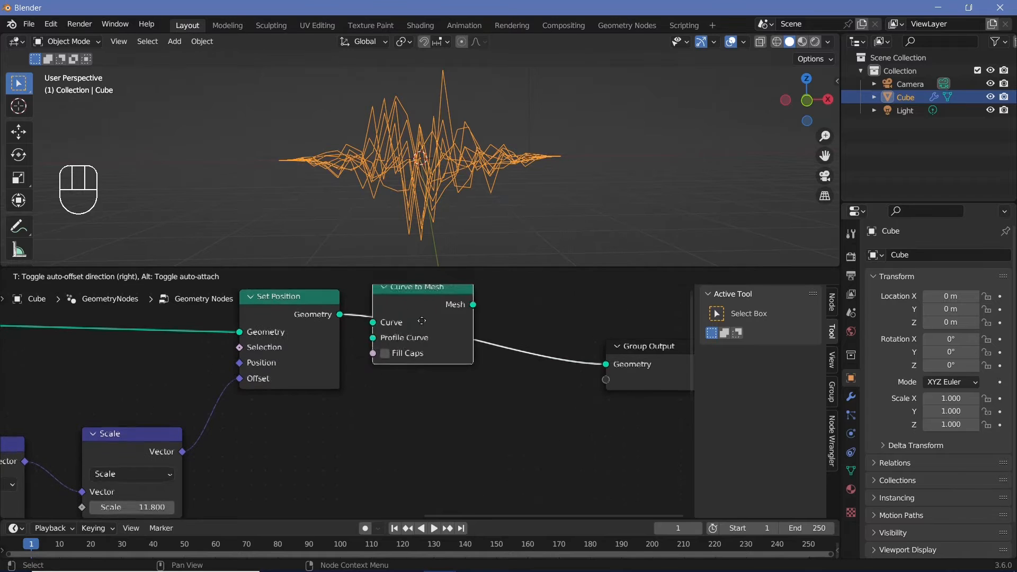
left_click(476, 349)
left_click_drag(648, 411, 464, 326)
left_click_drag(490, 324, 566, 310)
- Add a Curve Circle node below the link between Set Position and Curve to Mesh
key("shift+a")
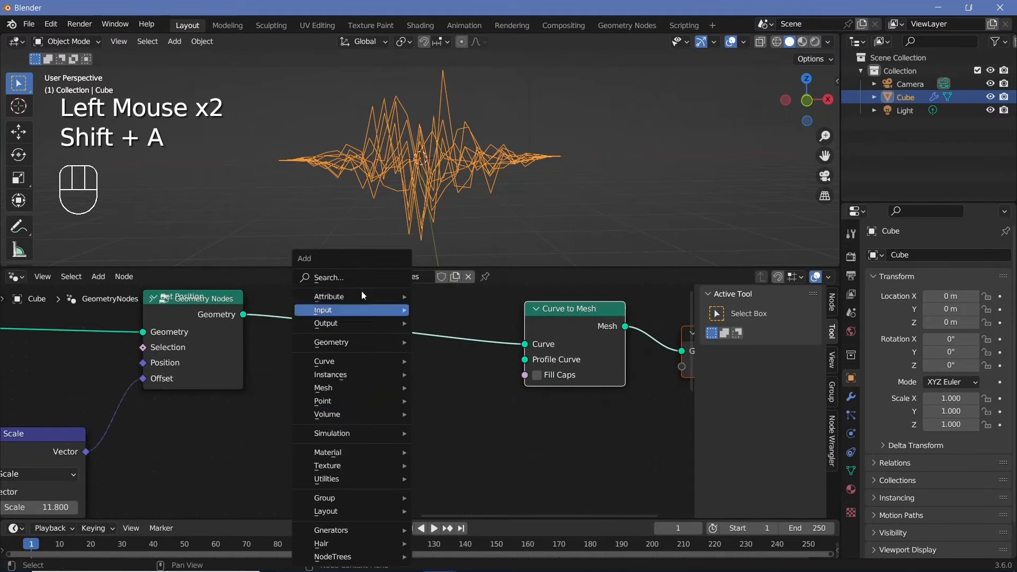
left_click(359, 280)
type("curve")
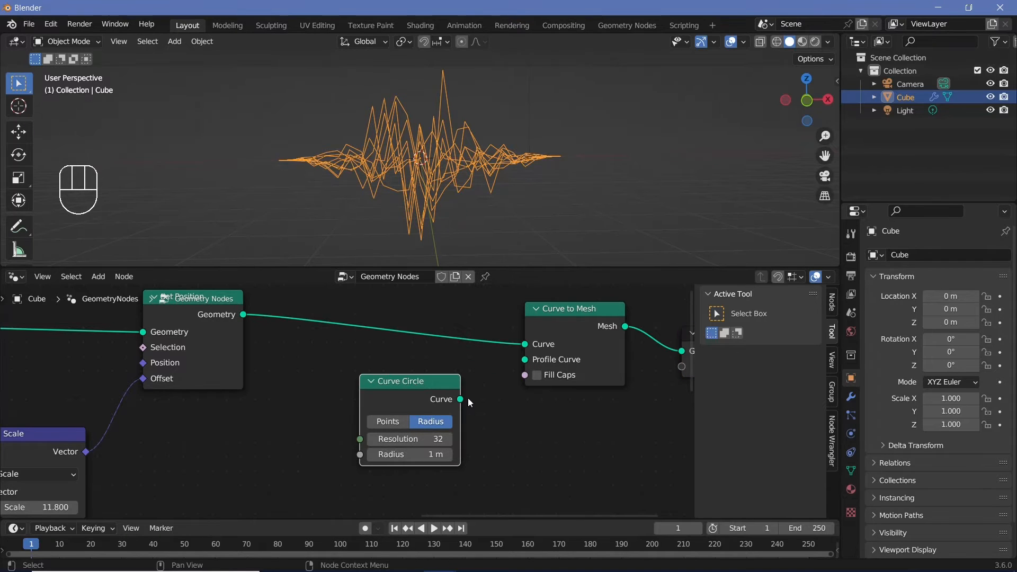
- Link Curve Circle to the Profile Curve input of Curve to Mesh and set the circle's radius to 0.01 m
left_click_drag(460, 399, 535, 362)
double_click(414, 455)
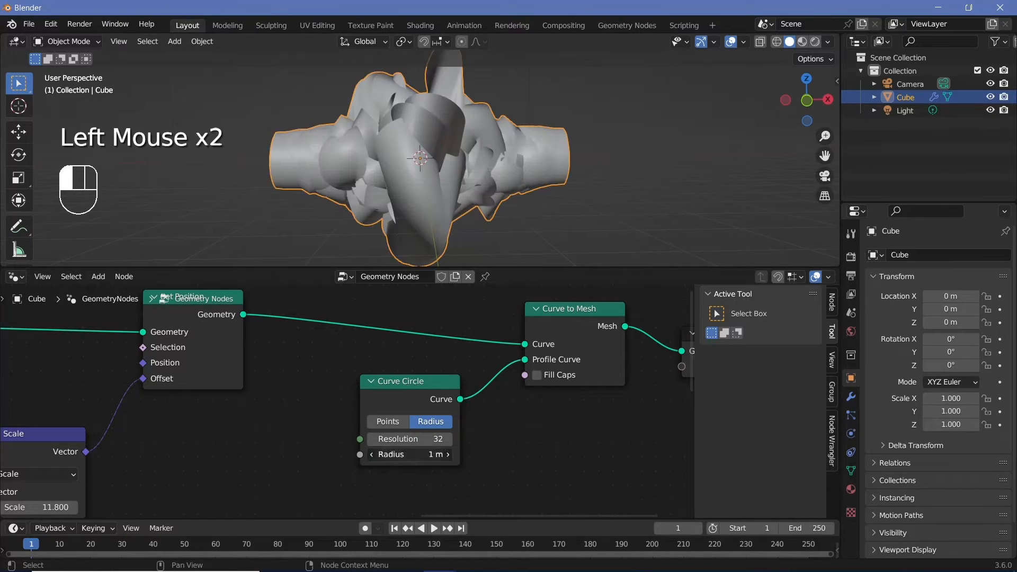
type("0.0")
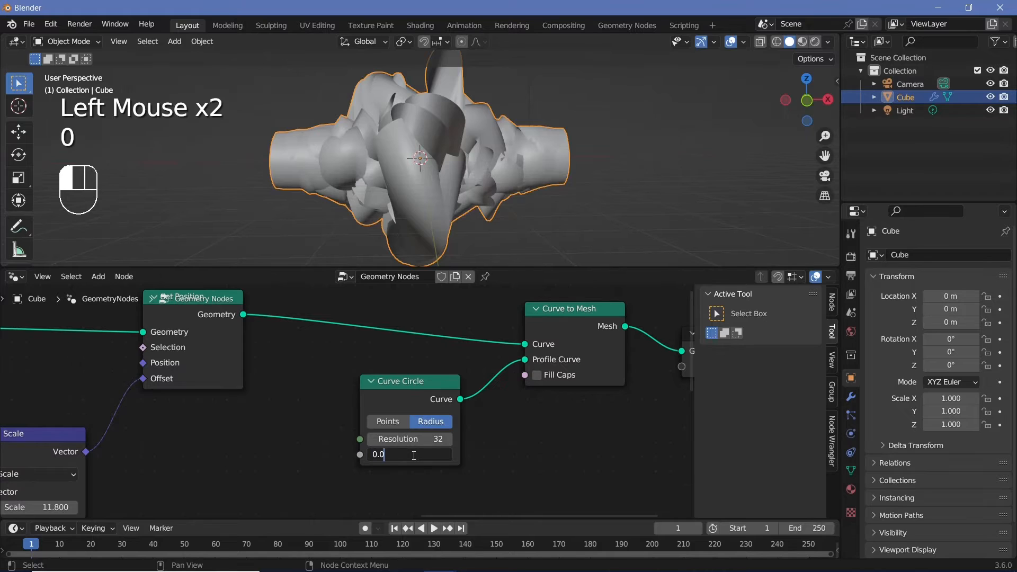
type("1")
- Set the Curve Circle resolution to 8 and hide the viewport overlays to inspect the tubes
left_click(418, 440)
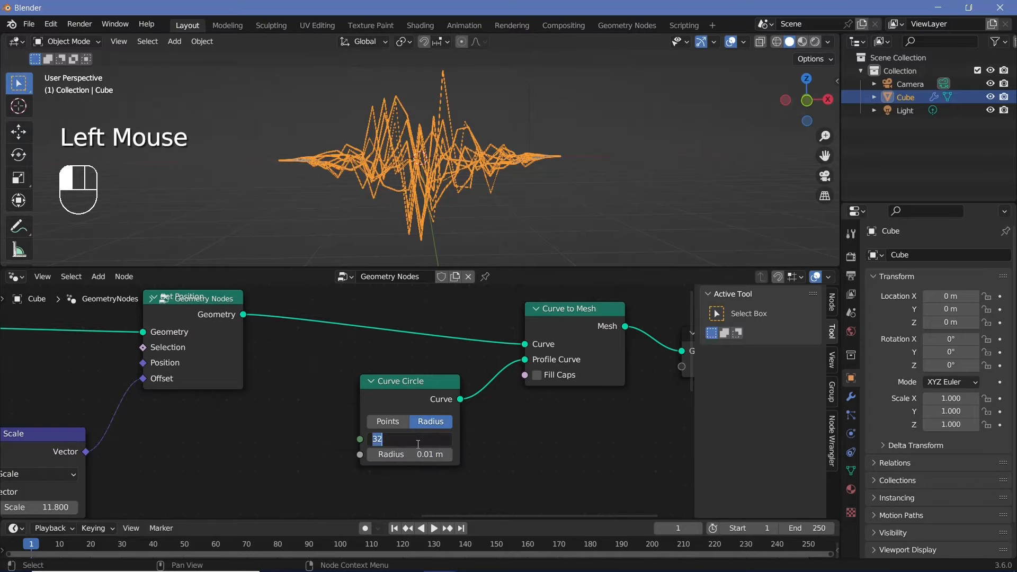
key("BackSpace")
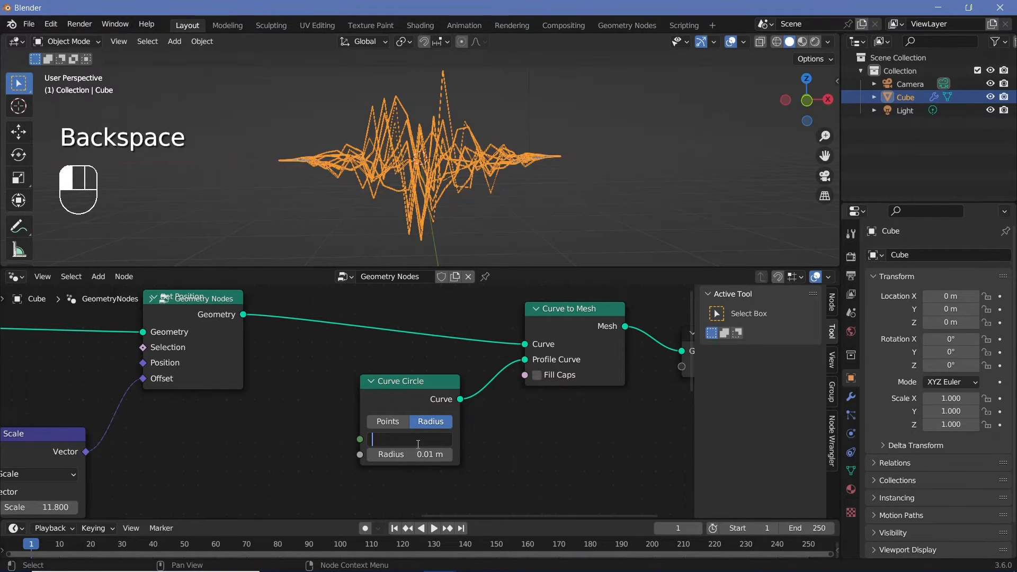
type("8")
left_click(418, 444)
left_click(376, 186)
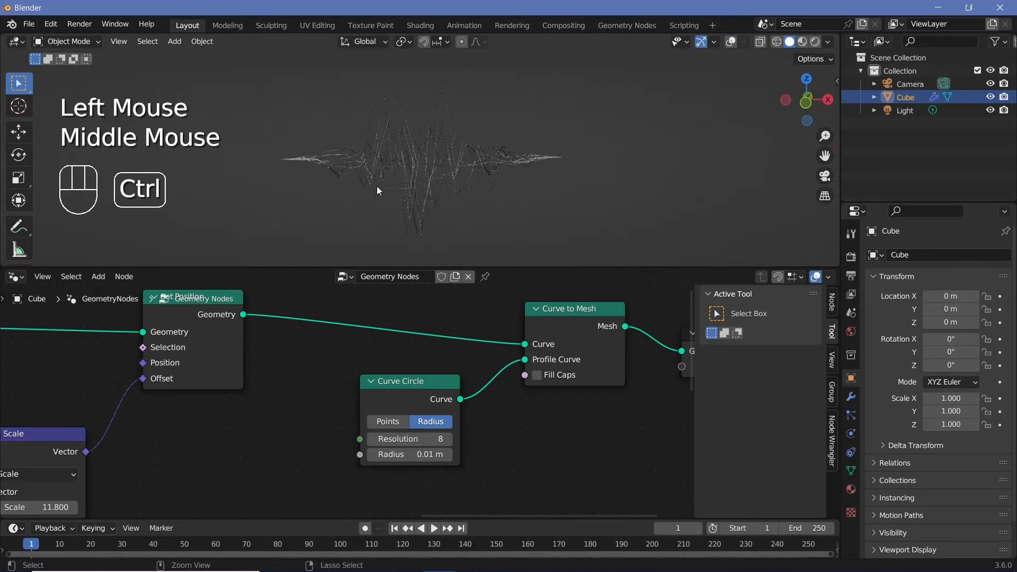
middle_click_drag(377, 186, 492, 164, "ctrl")
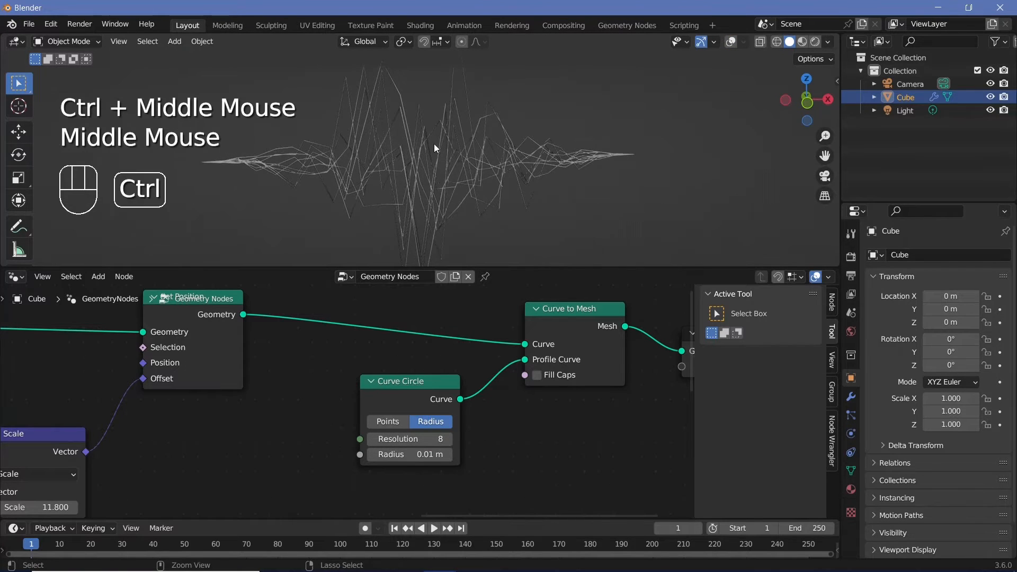
mouse_move(434, 144)
middle_mouse_down("ctrl")
mouse_move(438, 170)
mouse_move(470, 169)
mouse_move(442, 146)
middle_mouse_up("ctrl")
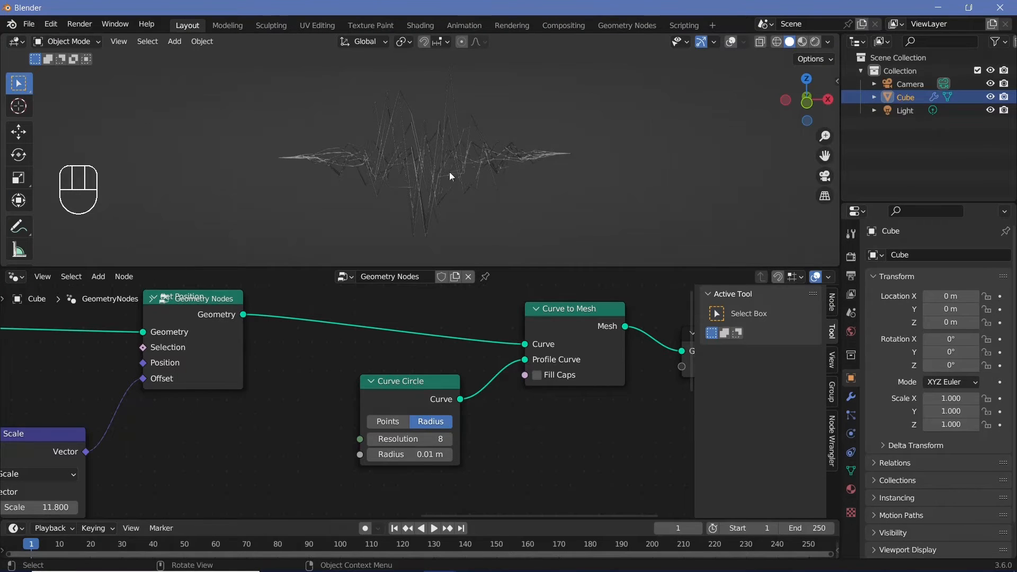
middle_click_drag(421, 98, 428, 148)
- Make room after Set Position and insert a Set Curve Radius node on the link to Curve to Mesh
middle_click_drag(339, 402, 282, 440, "ctrl")
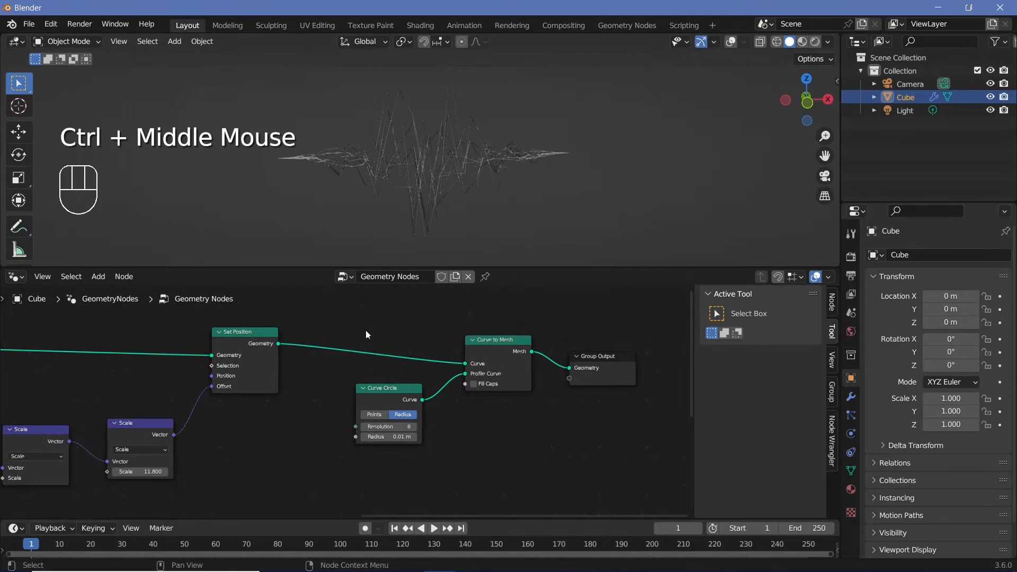
middle_click_drag(432, 187, 418, 224, "ctrl")
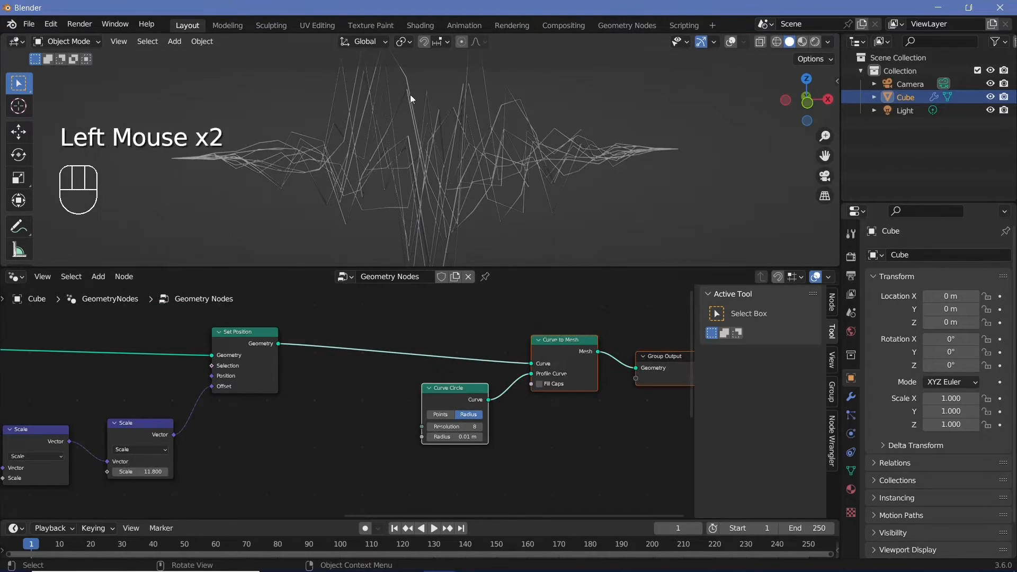
middle_click_drag(408, 379, 435, 356)
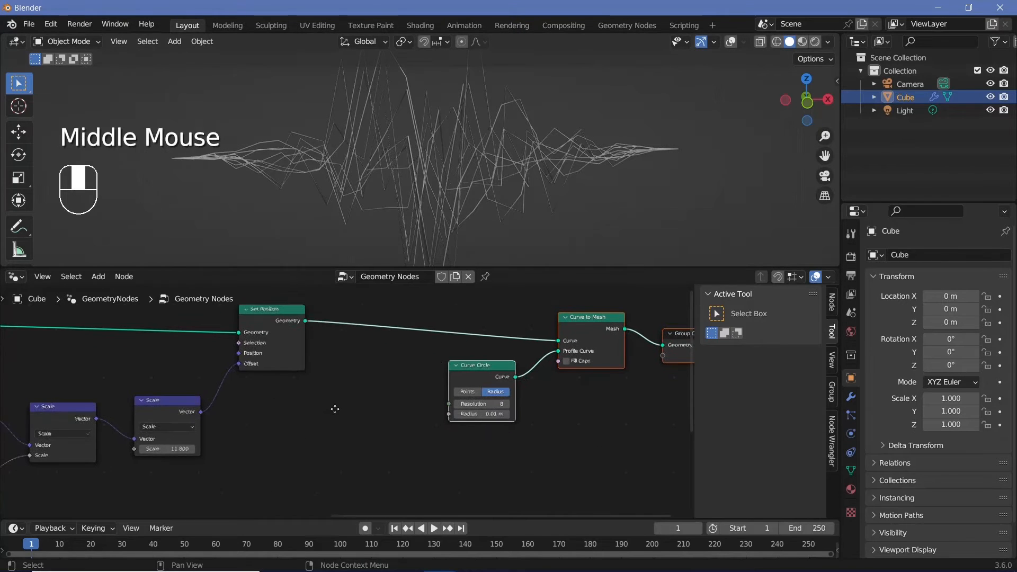
key("shift+a")
left_click(307, 275)
type("set cu")
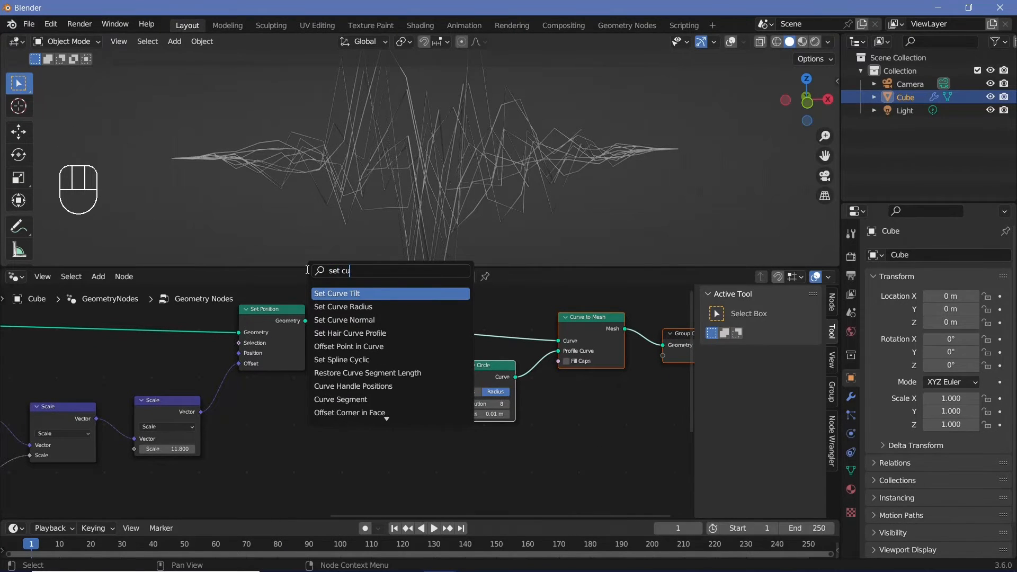
left_click(343, 307)
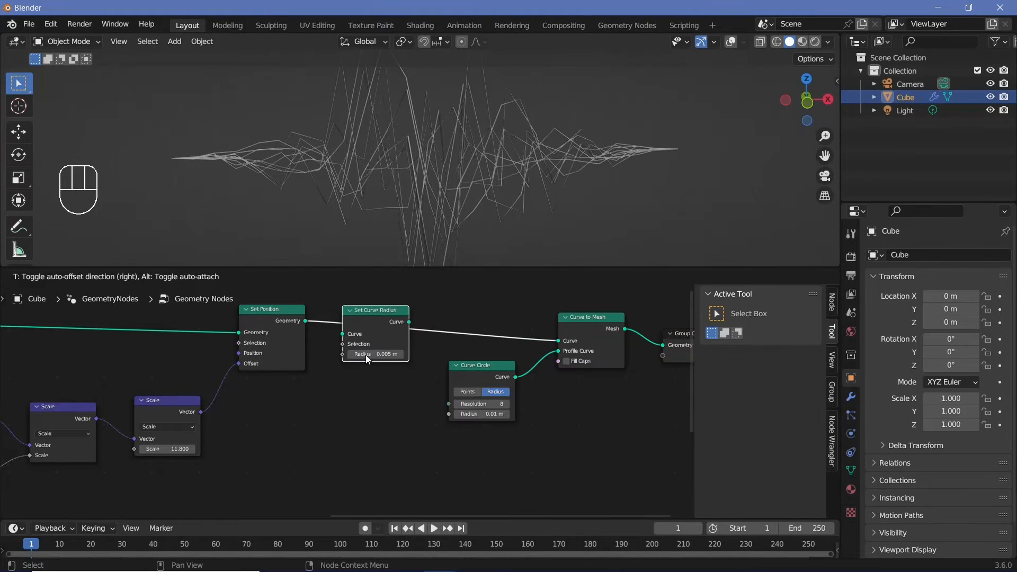
left_click(354, 373)
- Move the Spline Parameter, Map Range and Absolute nodes down and slightly away from the Subtract node
middle_click_drag(355, 373, 327, 350)
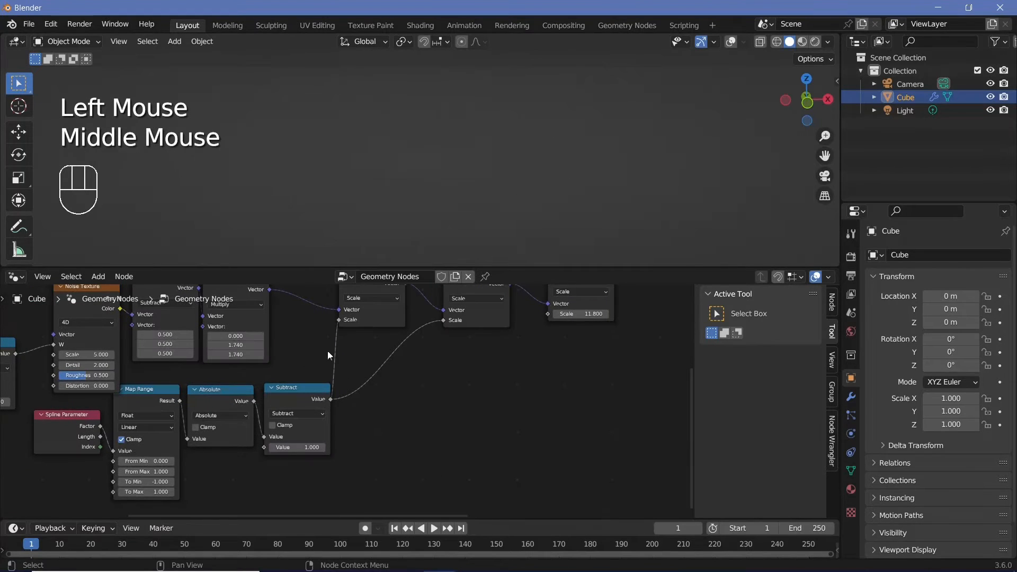
left_click_drag(61, 399, 228, 472)
left_click_drag(206, 390, 193, 427)
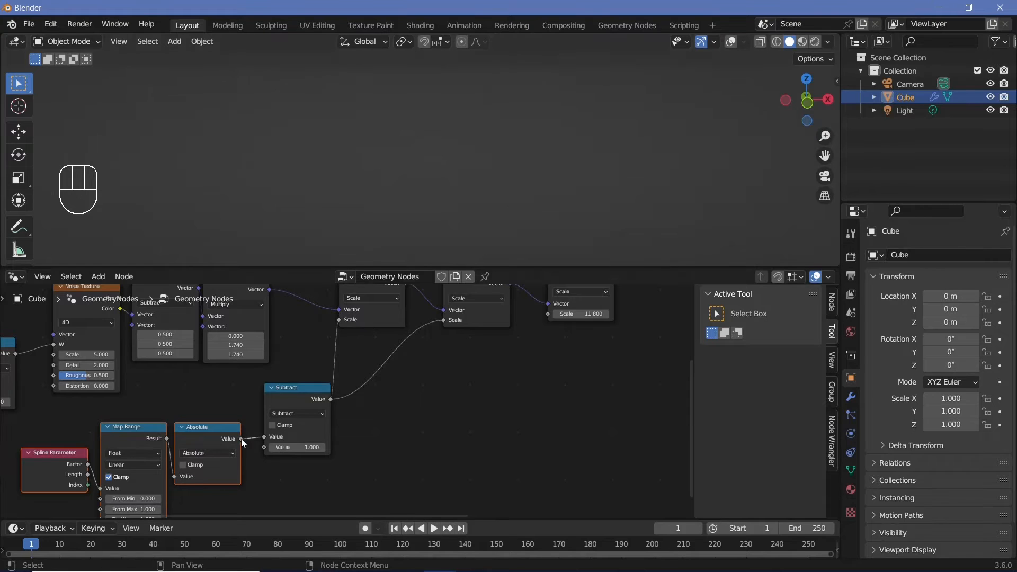
- Try driving the Radius of Set Curve Radius with the Absolute node's value, and cut that link again
left_click_drag(243, 446, 391, 354)
middle_click_drag(446, 204, 421, 128)
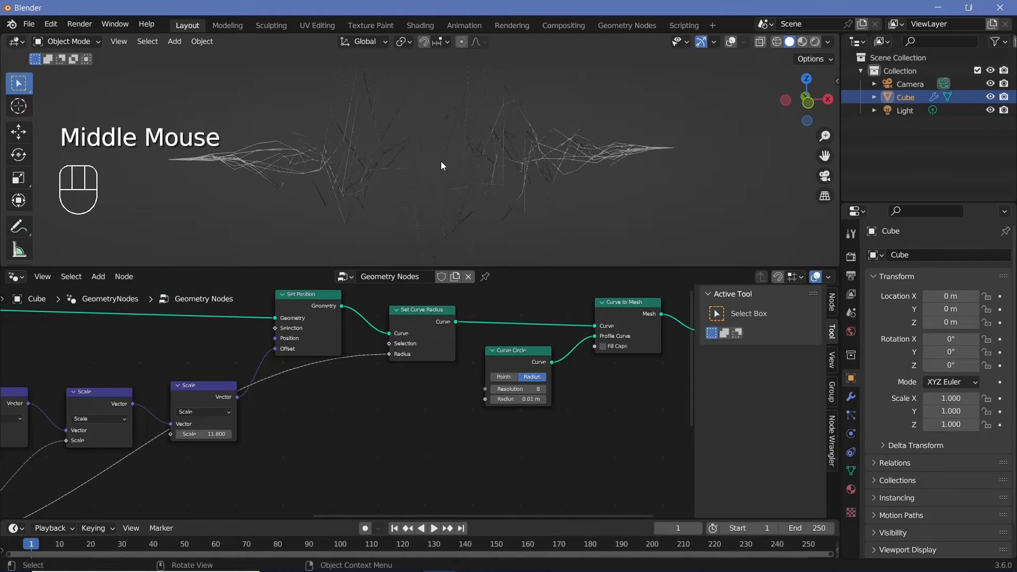
middle_click_drag(441, 162, 436, 159)
middle_click_drag(427, 120, 439, 131, "ctrl")
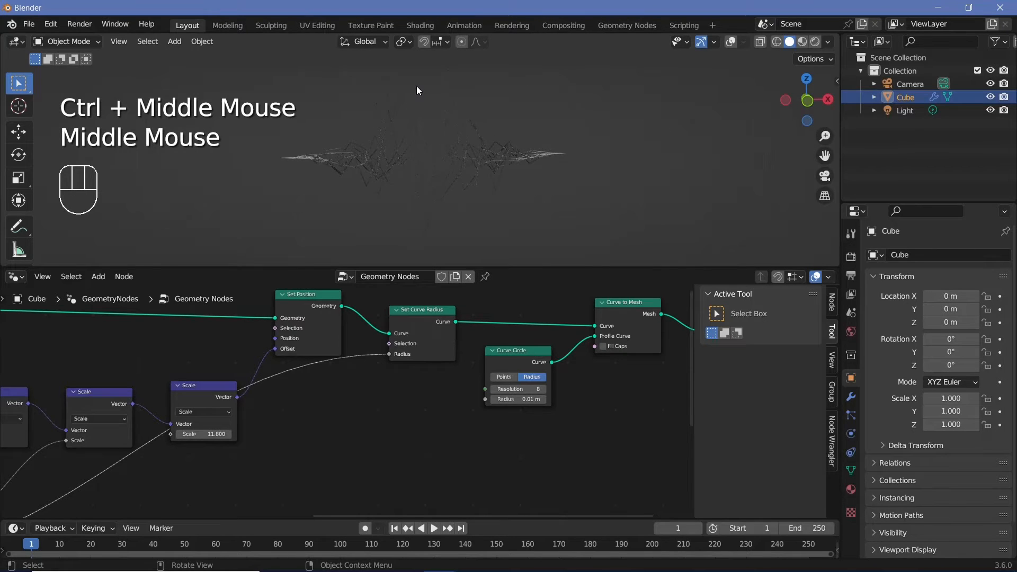
middle_click_drag(330, 404, 528, 289)
middle_click_drag(104, 434, 73, 435)
middle_click_drag(447, 447, 374, 452)
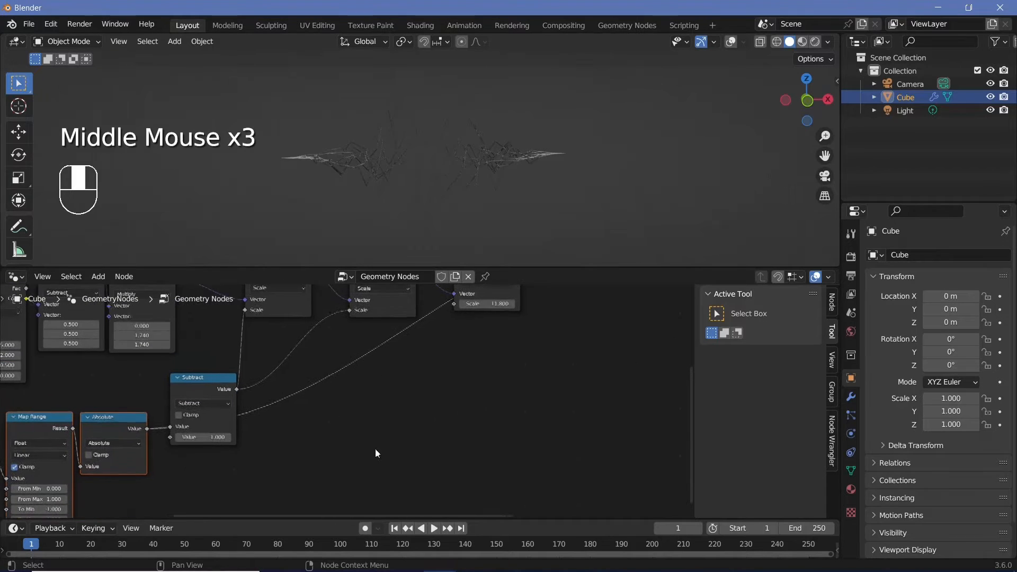
mouse_move(343, 353)
right_mouse_down("ctrl")
mouse_move(373, 418)
mouse_move(429, 402)
right_mouse_up("ctrl")
- Add a Color Ramp node in the free space beside the Subtract node
key("shift+a")
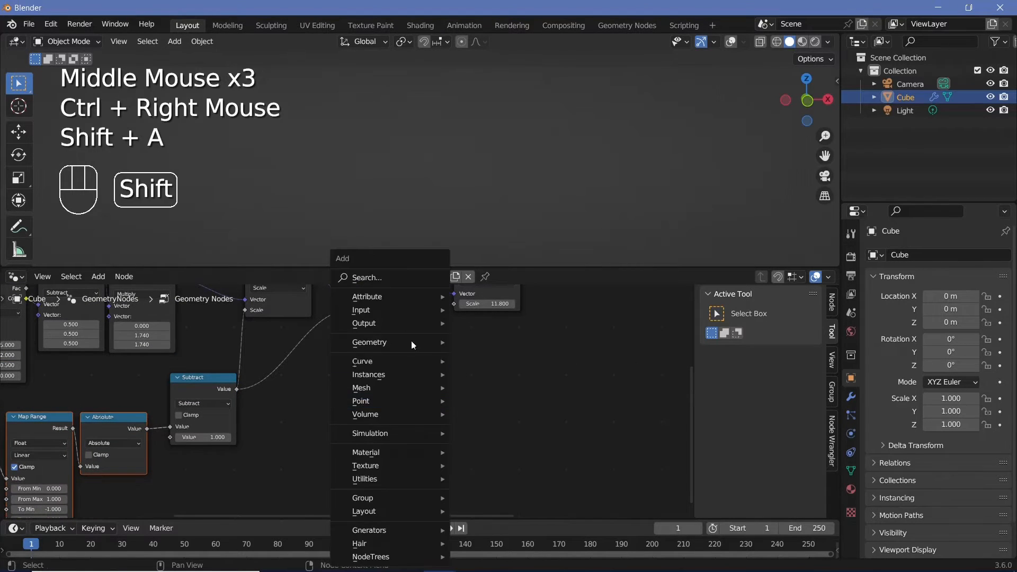
left_click(399, 279)
type("color r")
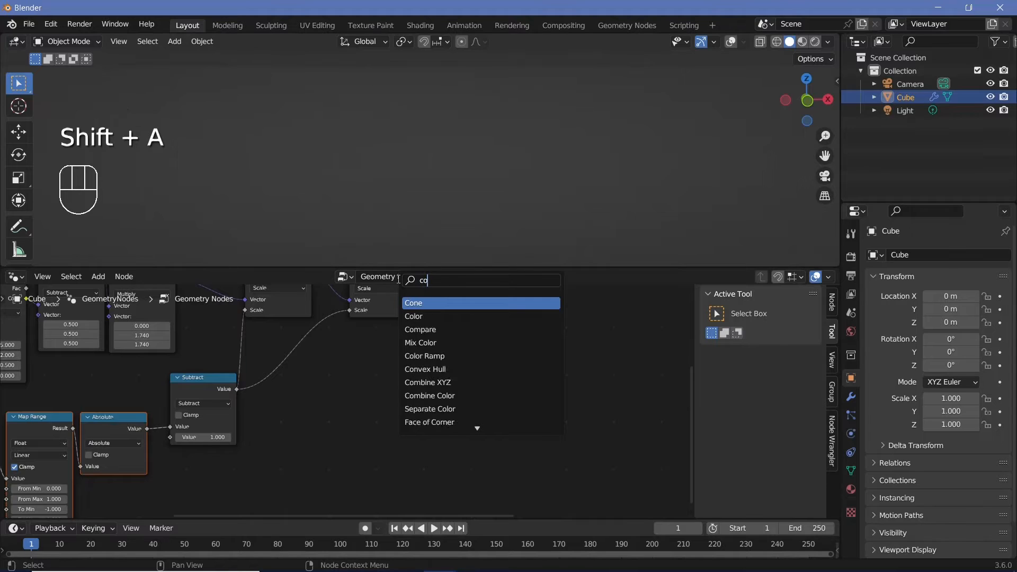
key("Return")
left_click(374, 362)
- Link the Spline Parameter's Factor to the Color Ramp's Fac and the ramp's Color to the Radius of Set Curve Radius
middle_click_drag(214, 436, 355, 412)
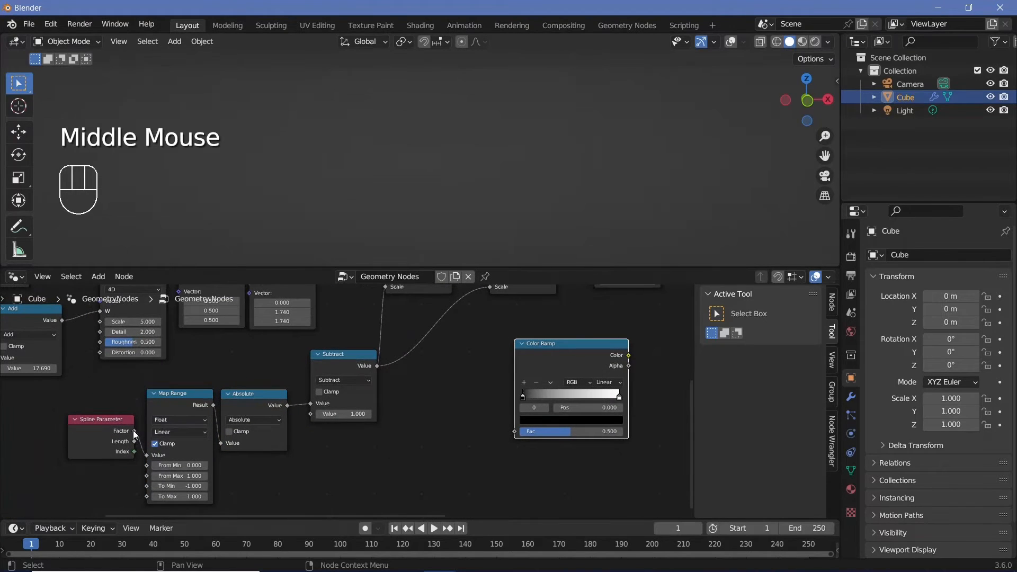
left_click_drag(134, 430, 514, 432)
middle_click_drag(630, 359, 287, 424)
left_click_drag(286, 420, 435, 357)
- Add two color stops to the Color Ramp between its black and white end stops
middle_click_drag(381, 464, 554, 336)
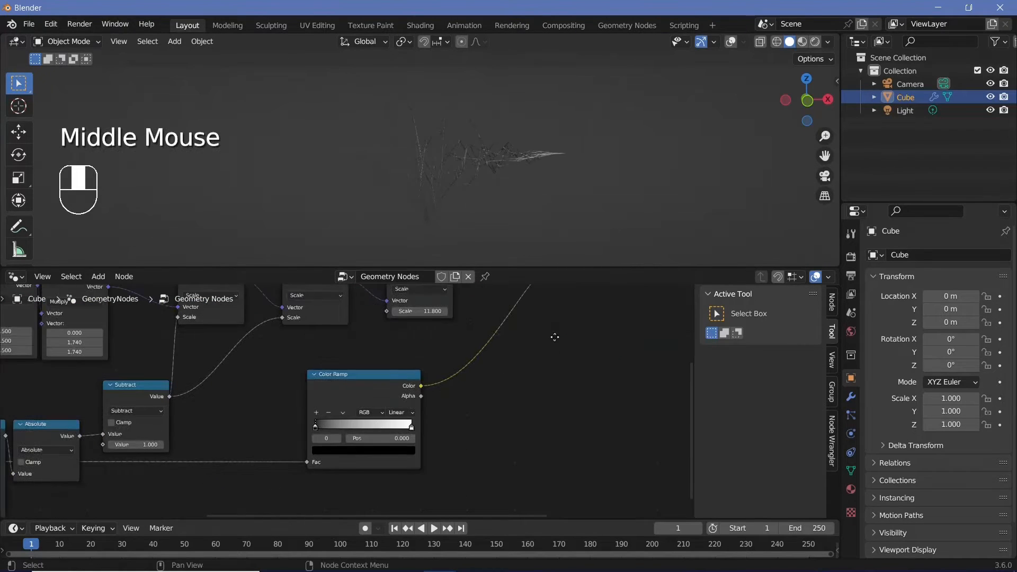
middle_click_drag(349, 409, 350, 345, "ctrl")
left_click(277, 379)
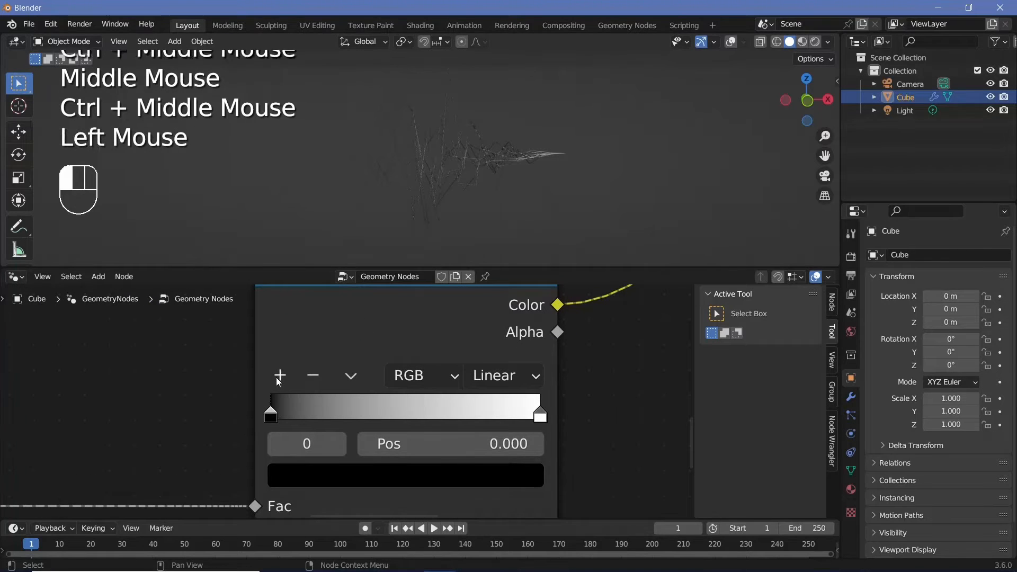
left_click(280, 378)
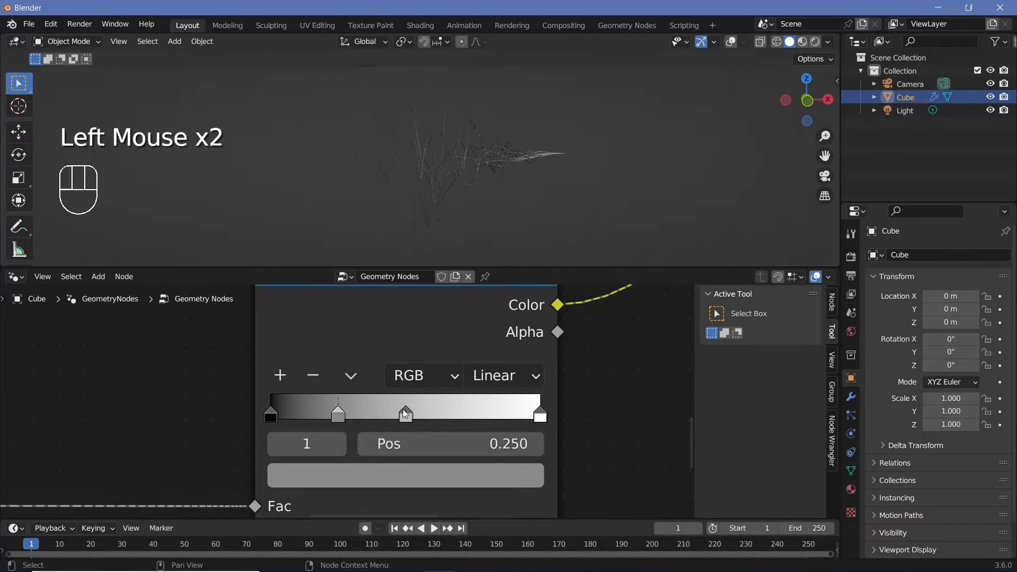
- Set the position of Color Ramp stop 2 to 0.7 and of stop 1 to 0.3
left_click(405, 412)
left_click(423, 451)
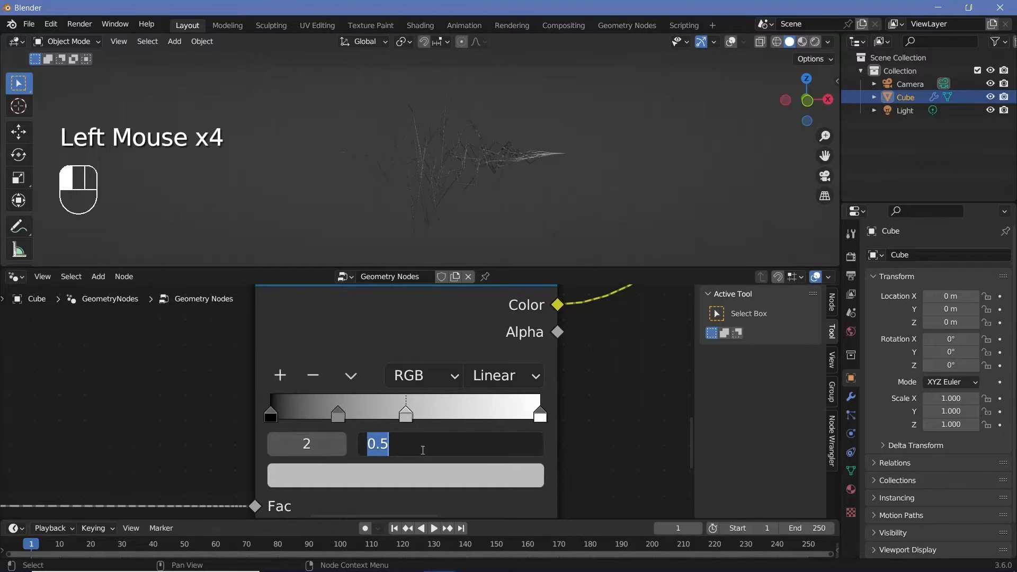
type("0.7")
key("Return")
left_click(333, 409)
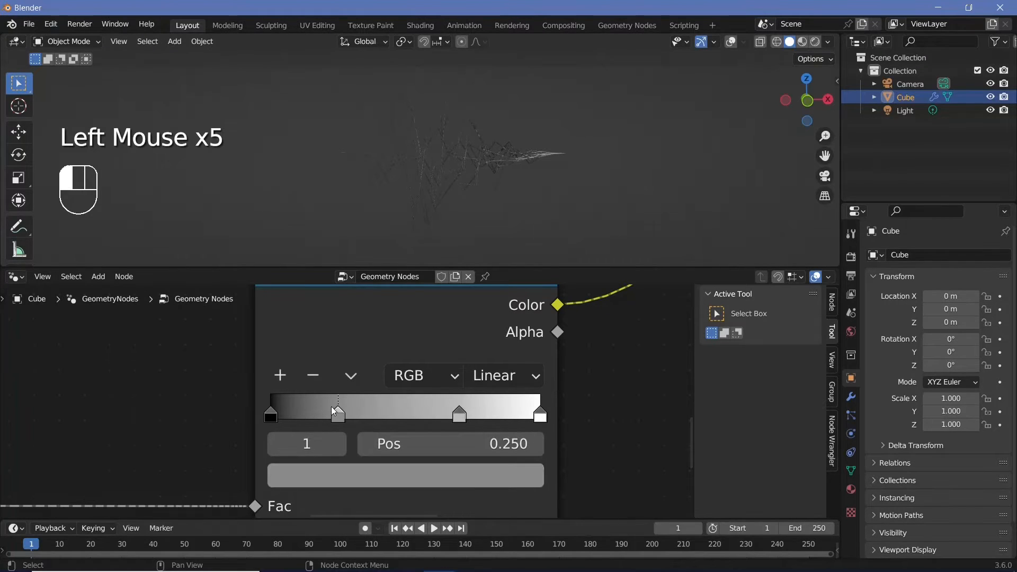
left_click(437, 448)
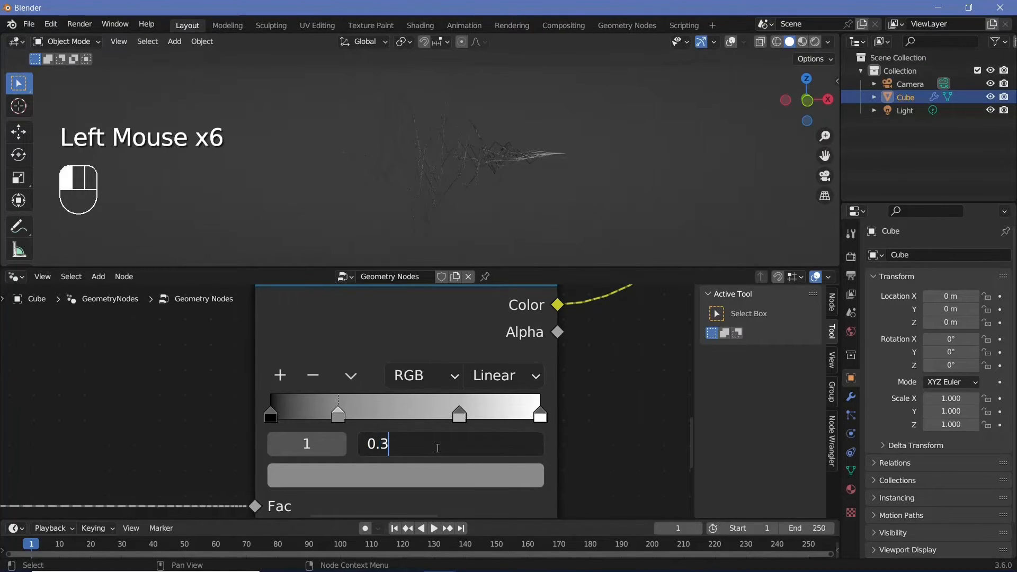
key("Return")
- Color the Color Ramp's first stop white and both middle stops black
left_click(272, 416)
left_click(318, 475)
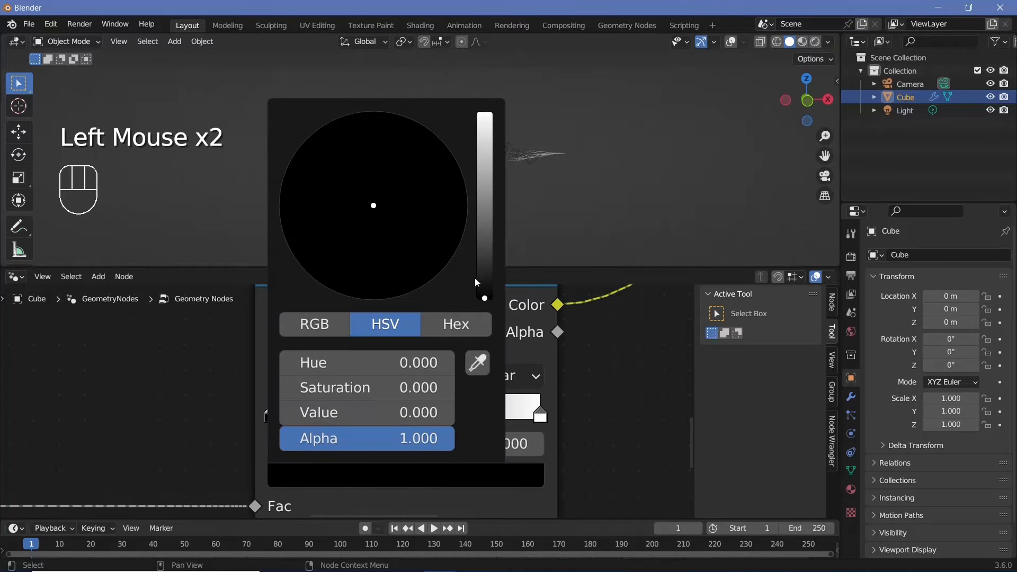
left_click(476, 282)
left_click(352, 409)
left_click(368, 483)
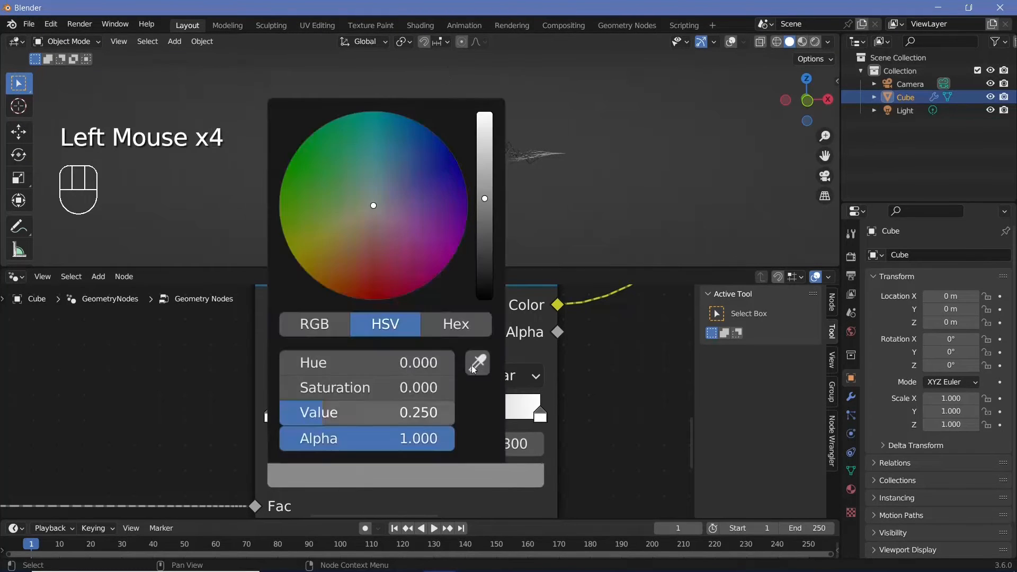
left_click_drag(485, 278, 489, 303)
left_click(460, 414)
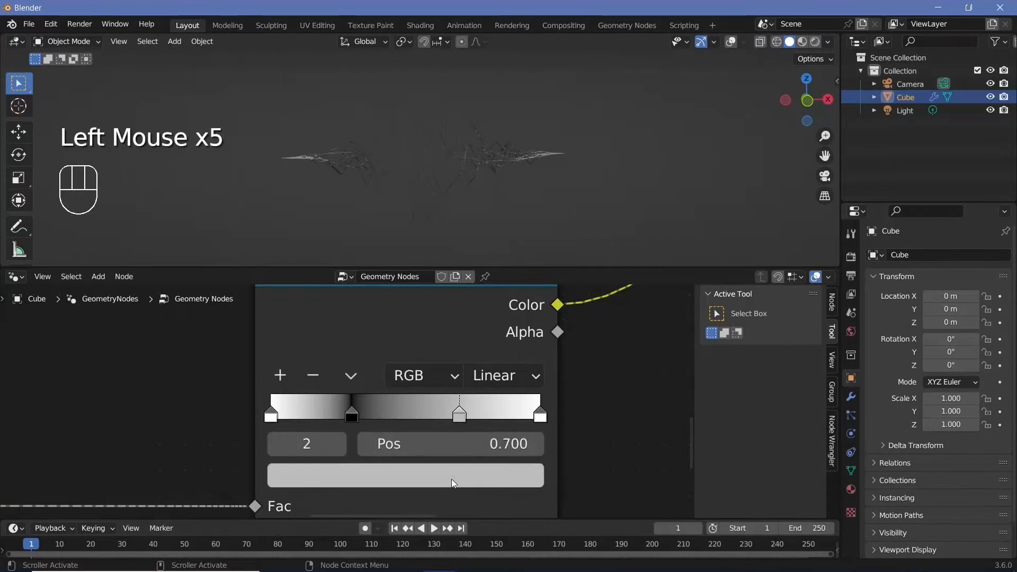
left_click(451, 479)
left_click_drag(485, 254, 494, 304)
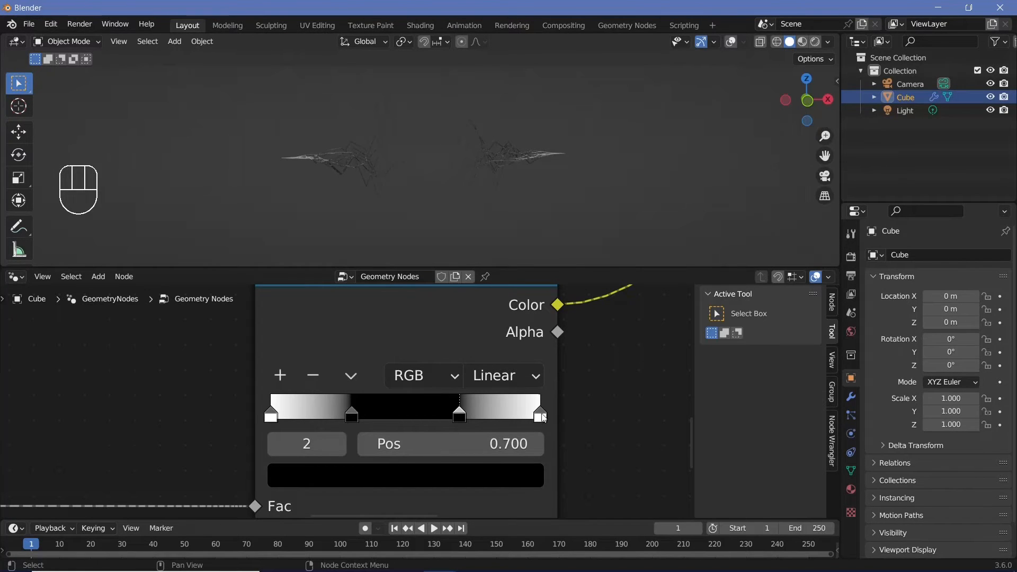
- Play the animation briefly to check the tubes for motion, and return to frame 0
middle_click_drag(462, 189, 460, 184)
middle_click_drag(446, 145, 459, 192)
key("space")
key("space")
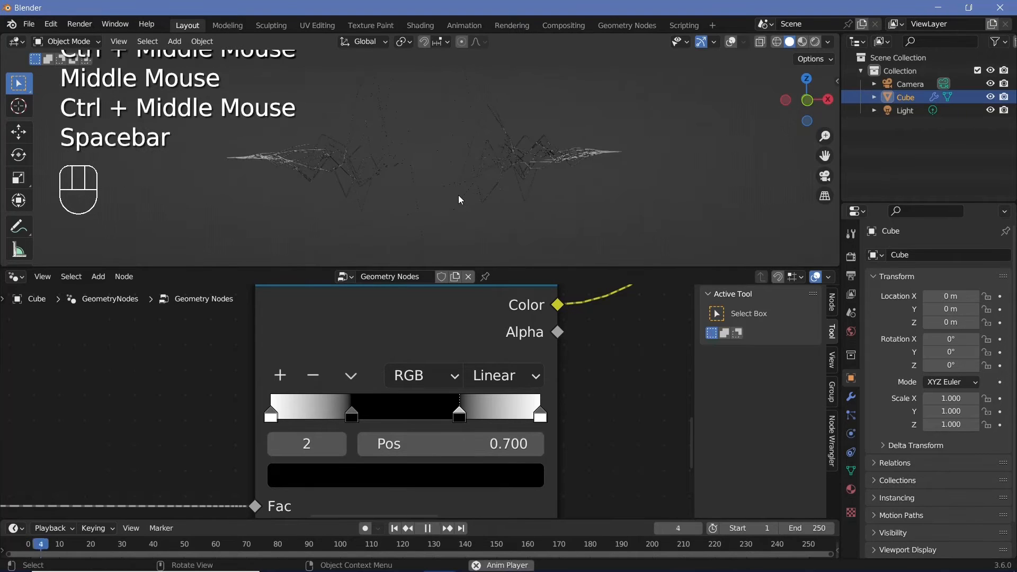
left_click_drag(69, 545, 28, 545)
- Add a Scene Time node and link its Frame output to the second value of the Add node driving the noise W
middle_click_drag(450, 418, 456, 510, "ctrl")
middle_click_drag(373, 428, 720, 500)
middle_click_drag(350, 401, 357, 312, "ctrl")
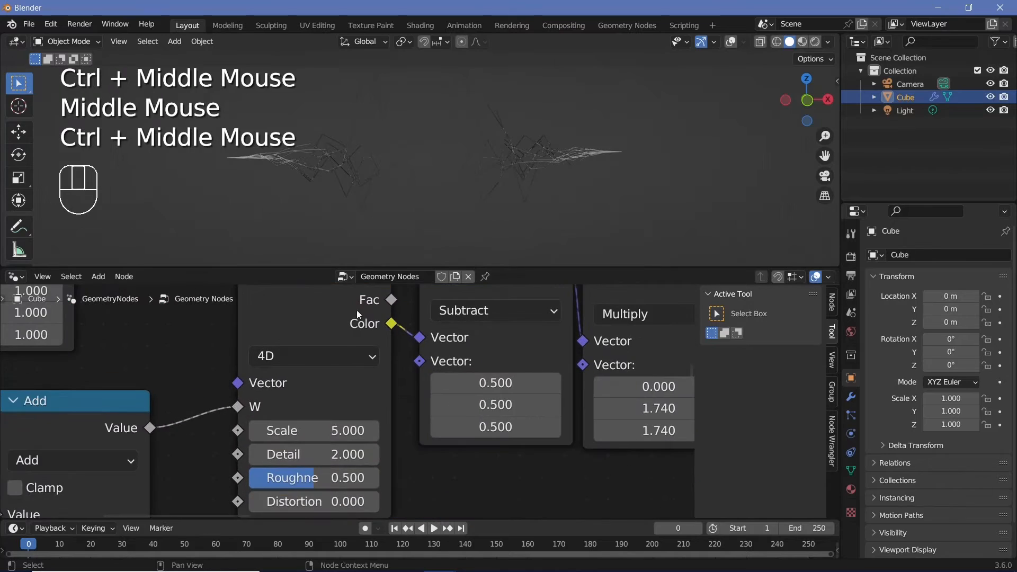
middle_click_drag(474, 385, 555, 284)
left_click(462, 310)
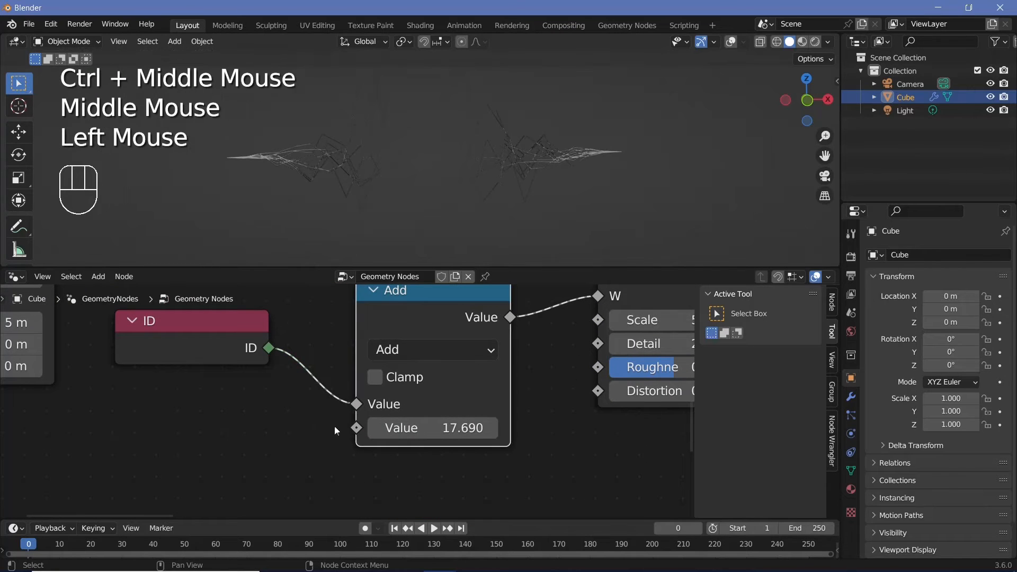
mouse_move(334, 426)
middle_mouse_down("ctrl")
mouse_move(311, 455)
mouse_move(342, 424)
middle_mouse_up("ctrl")
key("shift+a")
left_click(316, 277)
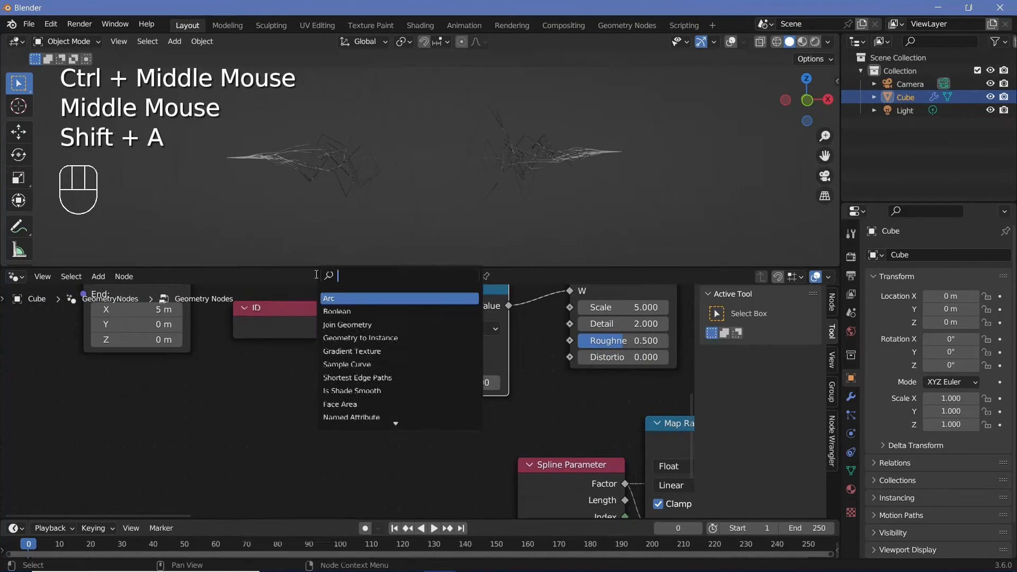
type("scene")
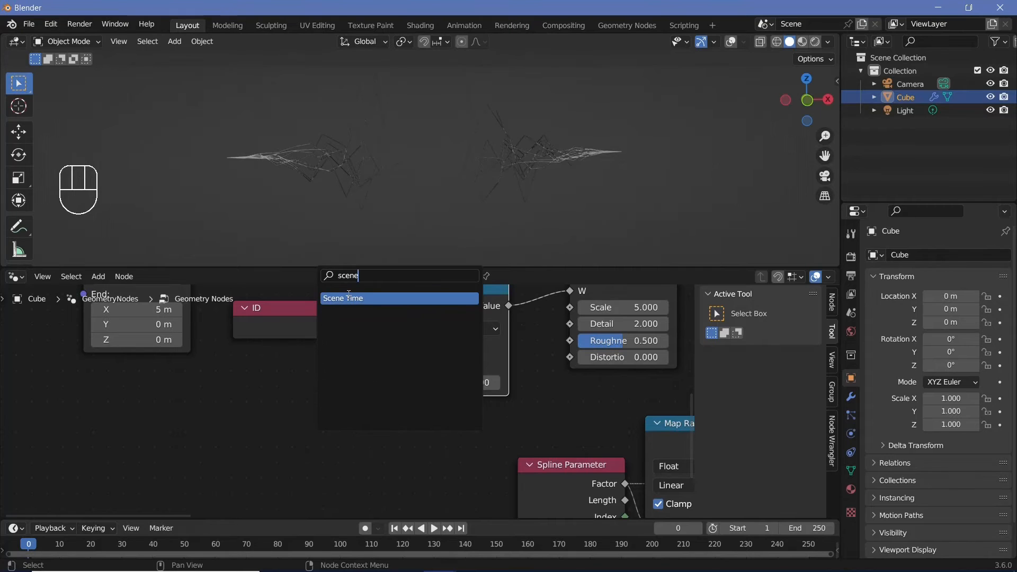
key("Return")
left_click(212, 448)
left_click_drag(304, 449, 402, 381)
- Play the animation to check the tubes' motion while repositioning the Scene Time and Noise Texture nodes, and stop playback
key("space")
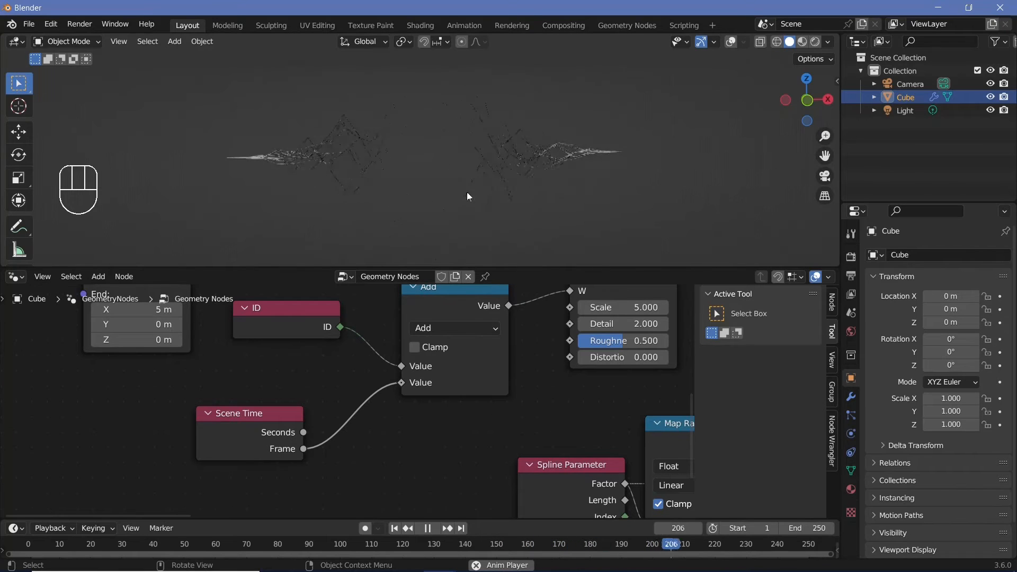
left_click_drag(249, 416, 282, 391)
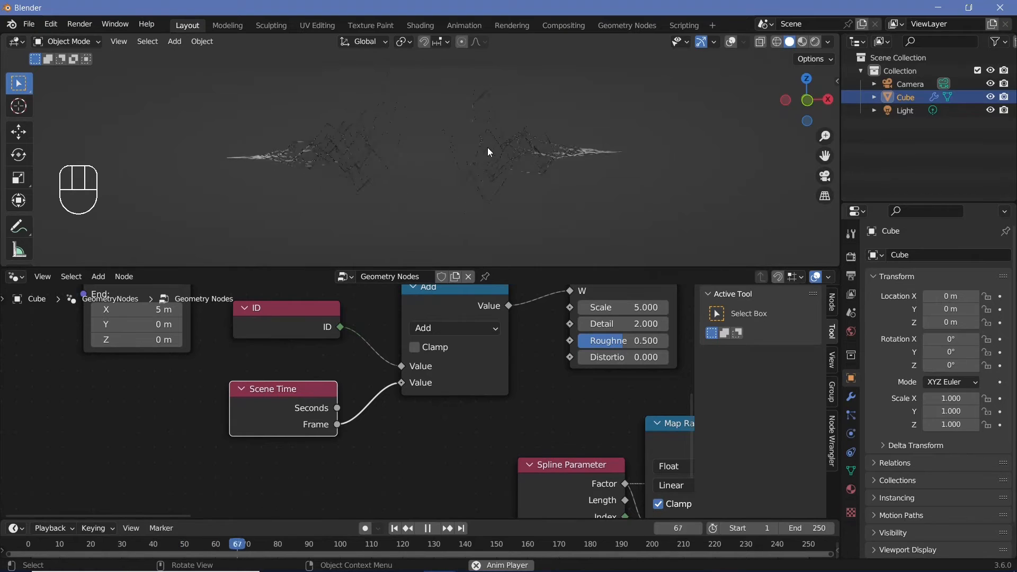
middle_click_drag(542, 400, 412, 546)
mouse_move(478, 339)
left_mouse_down()
mouse_move(435, 356)
mouse_move(464, 346)
mouse_move(467, 334)
left_mouse_up()
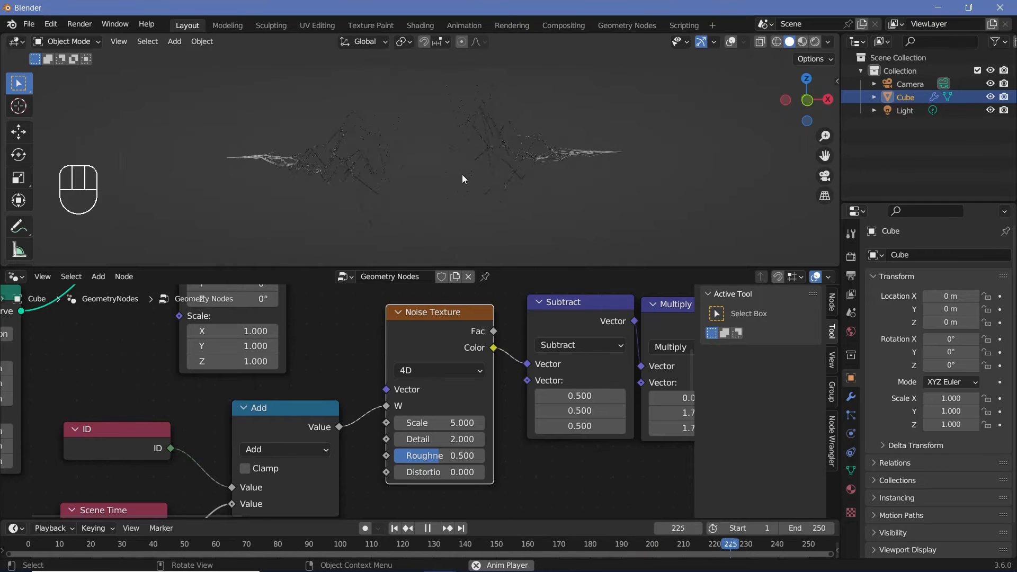
key("space")
- Make room before the Group Output and insert a Set Material node between it and Curve to Mesh
middle_click_drag(635, 339, 467, 377)
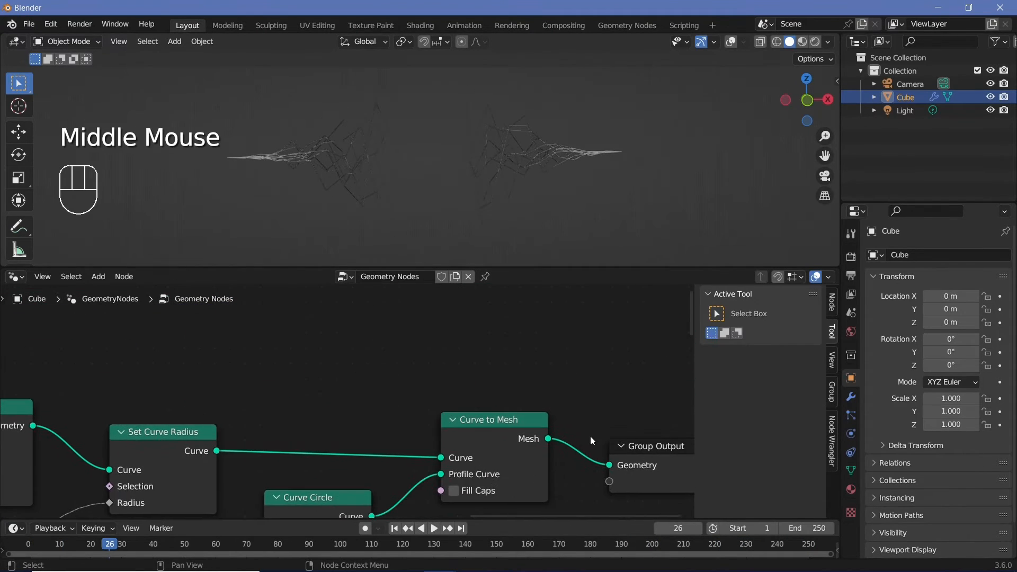
middle_click_drag(609, 451, 469, 417)
left_click_drag(471, 420, 571, 395)
middle_click_drag(546, 386, 499, 376)
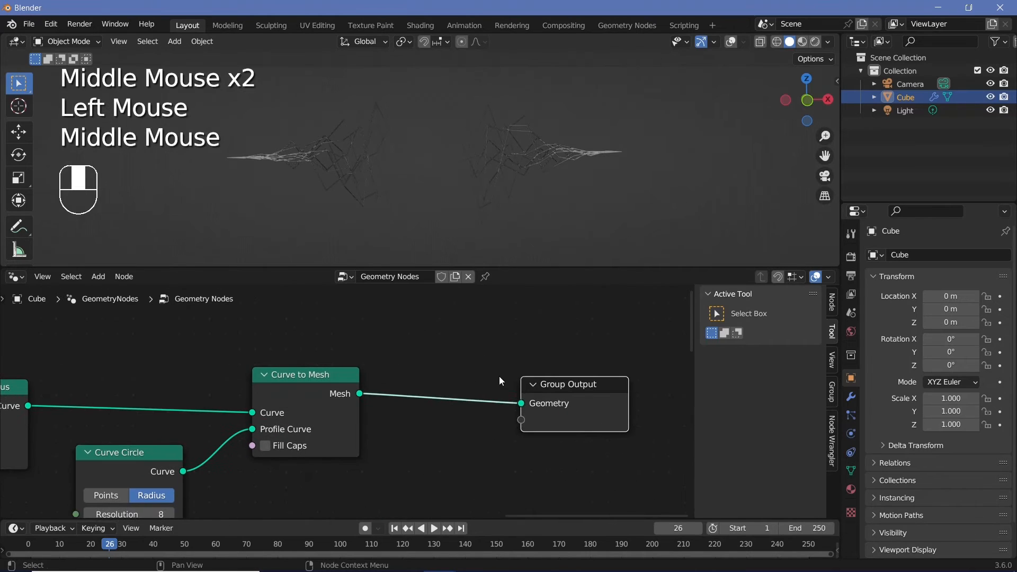
key("shift+a")
type("set")
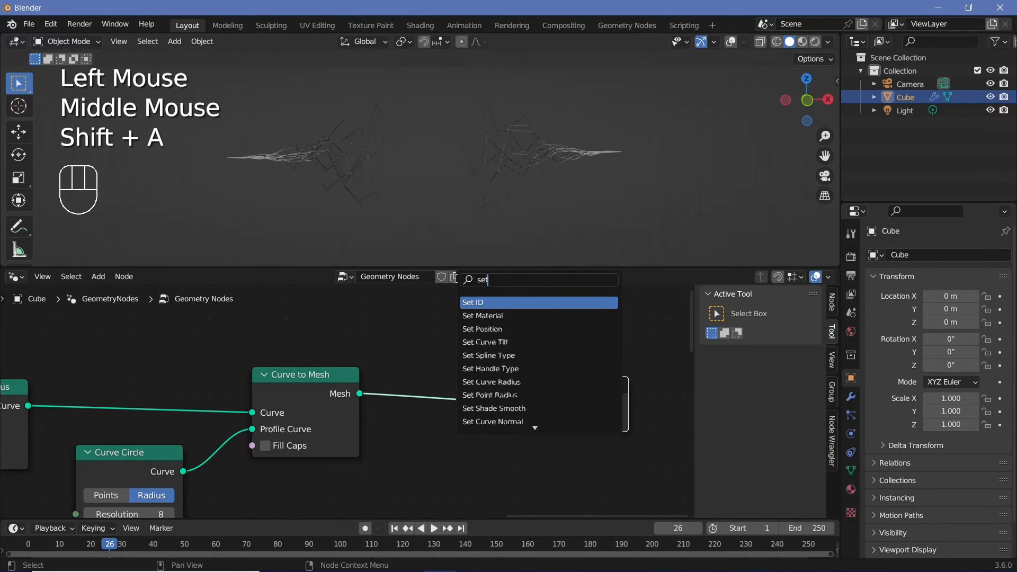
type(" mater")
left_click(490, 302)
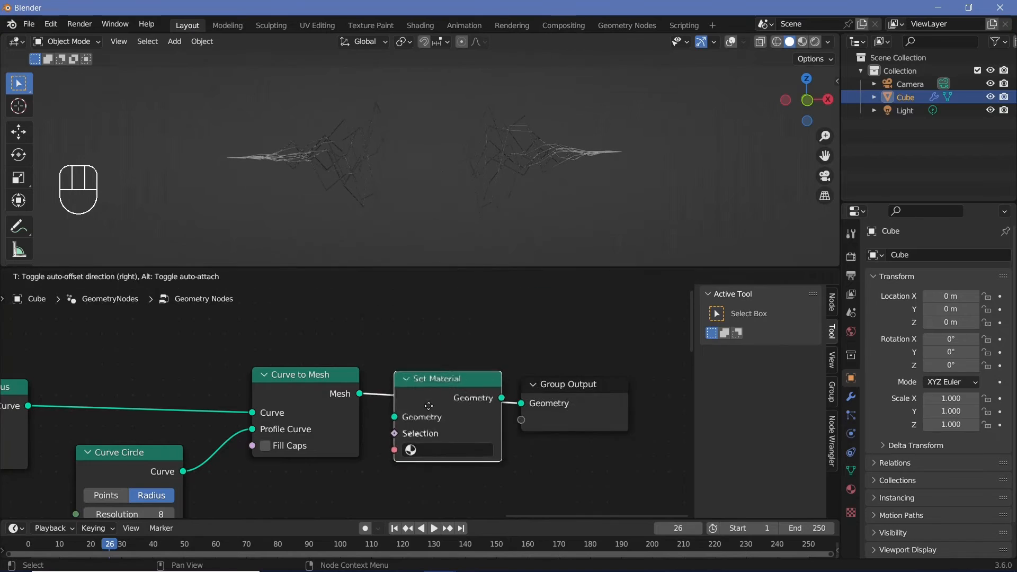
left_click(475, 384)
- Switch the viewport to rendered shading and delete the Light from the scene
left_click(816, 42)
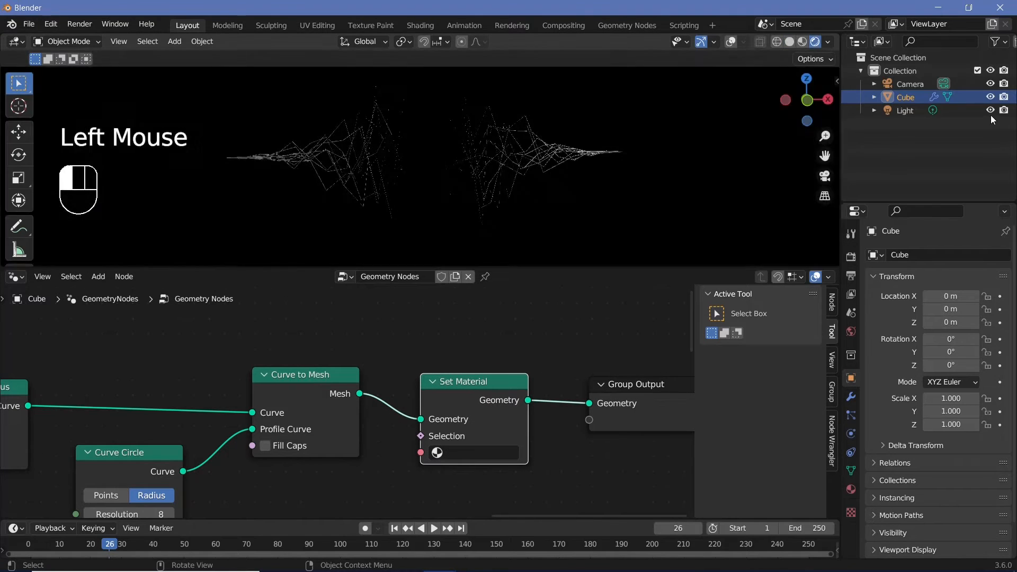
left_click(990, 111)
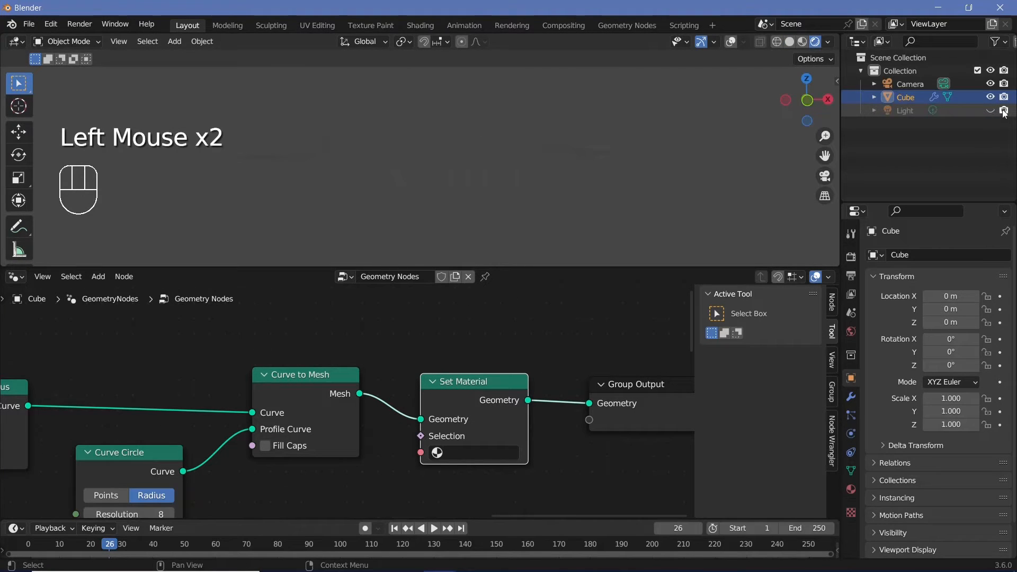
left_click(913, 111)
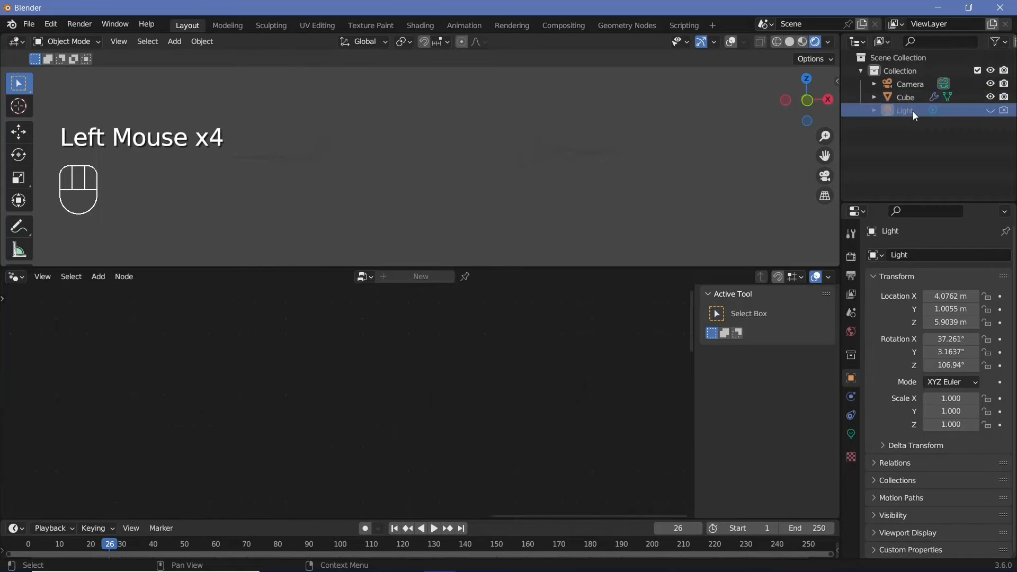
key("Delete")
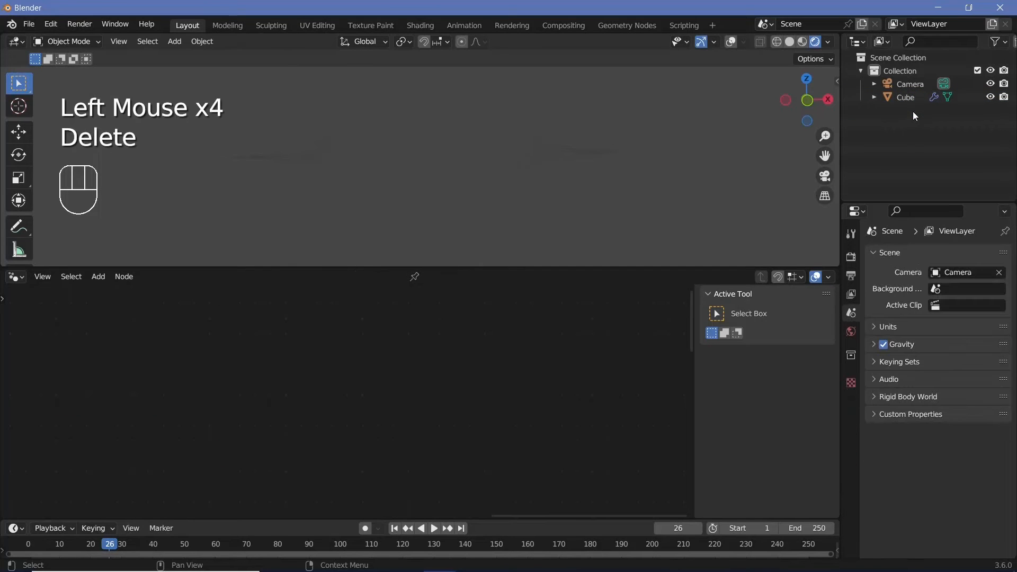
- Set the world background color to black
left_click(851, 333)
left_click(962, 341)
left_click_drag(981, 228, 982, 250)
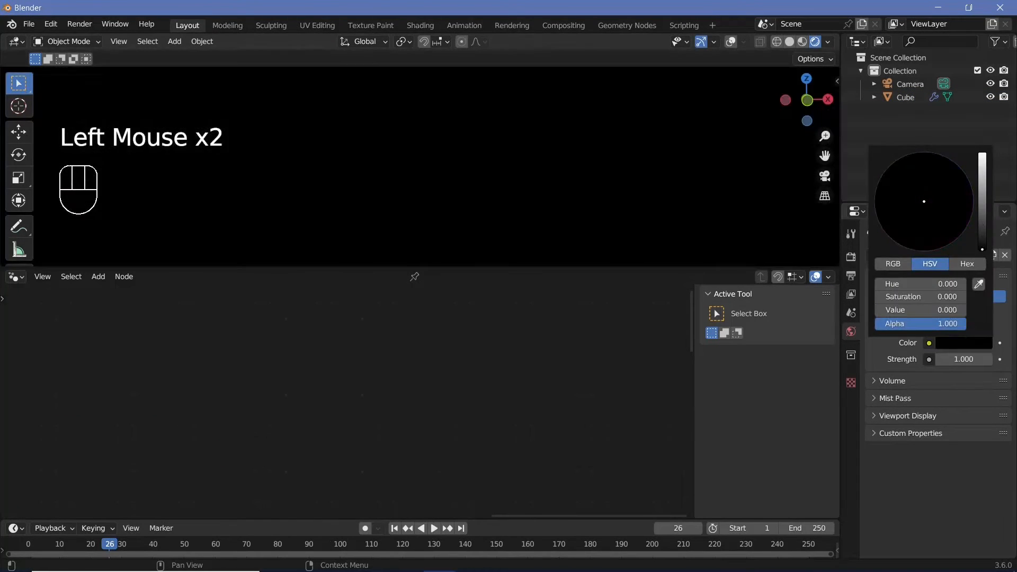
- Set the Cube material's emission color to cyan and its emission strength to 25
left_click(910, 100)
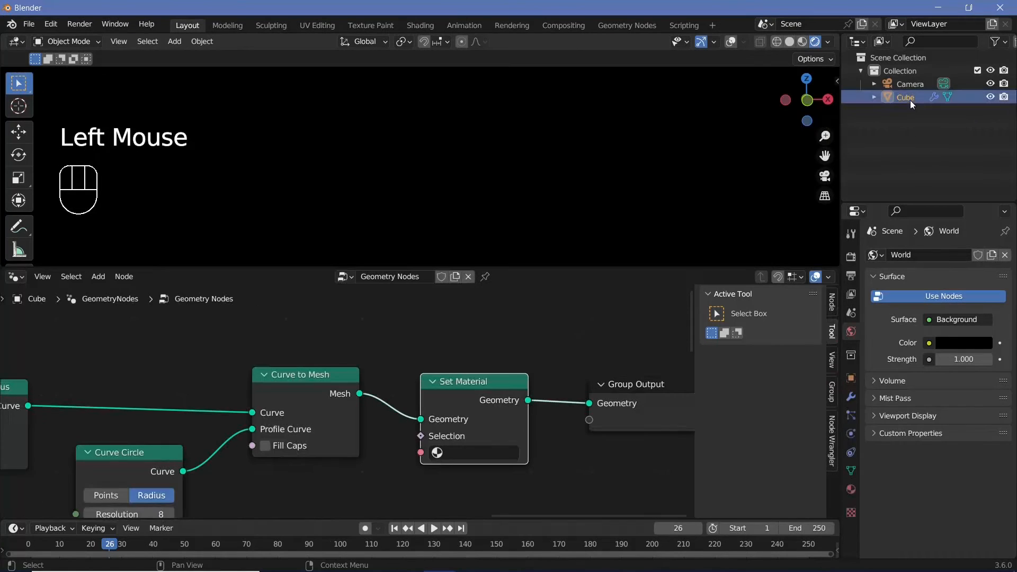
left_click(851, 490)
scroll(956, 382, "down", 15)
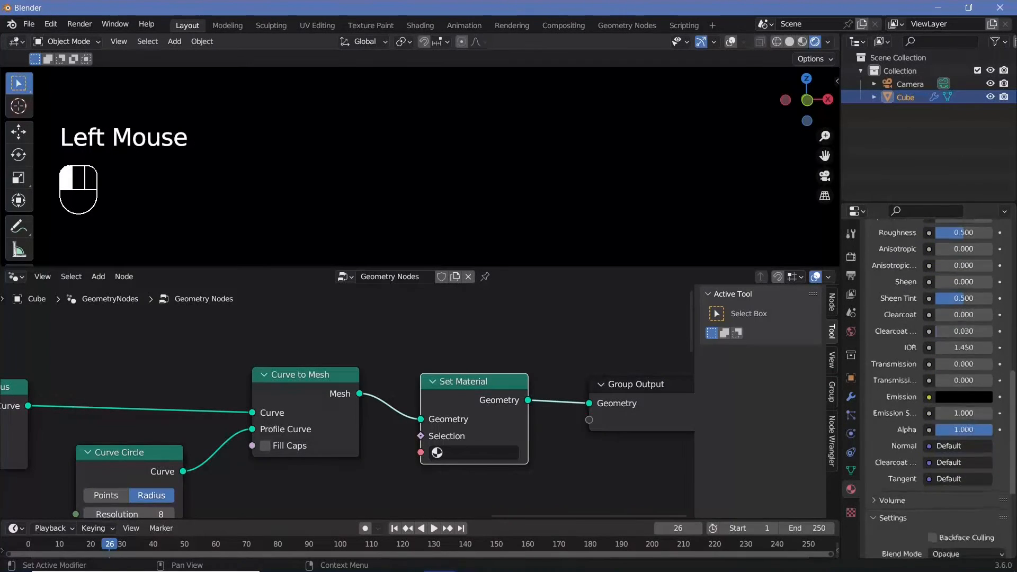
left_click(959, 396)
left_click_drag(982, 295, 925, 205)
left_click_drag(959, 416, 995, 416)
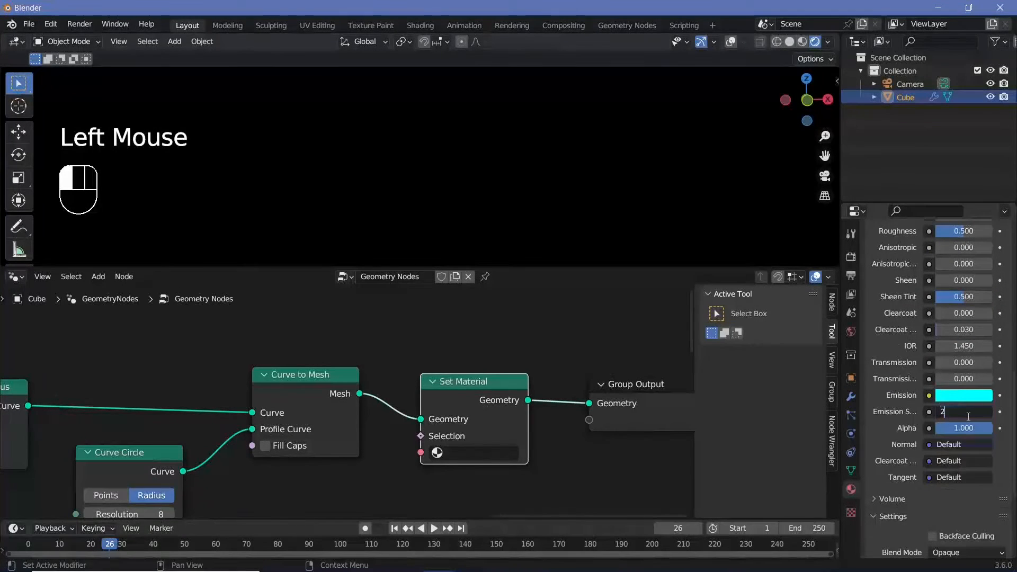
key("Return")
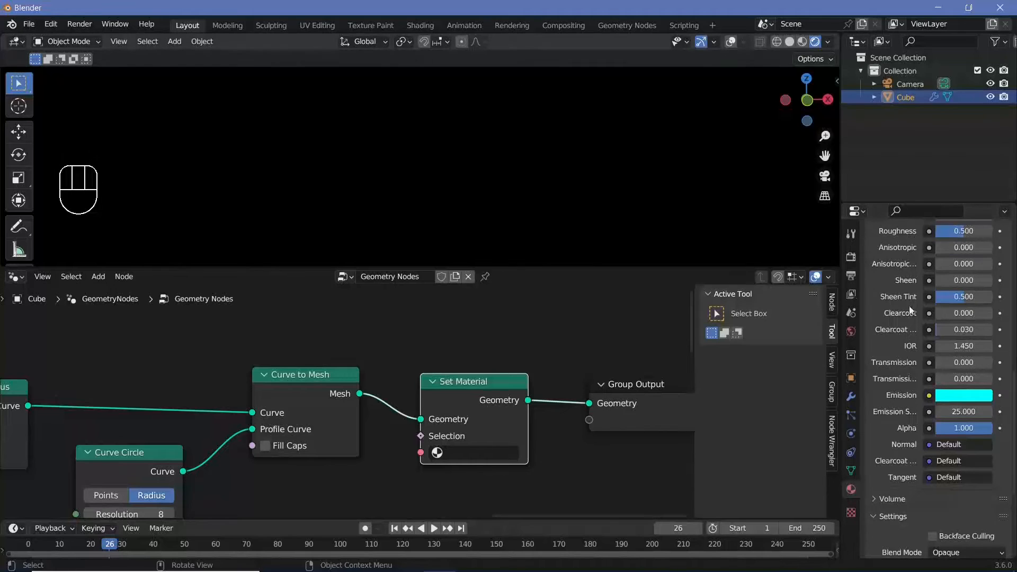
- Assign the material named Material in the Set Material node
left_click(462, 393)
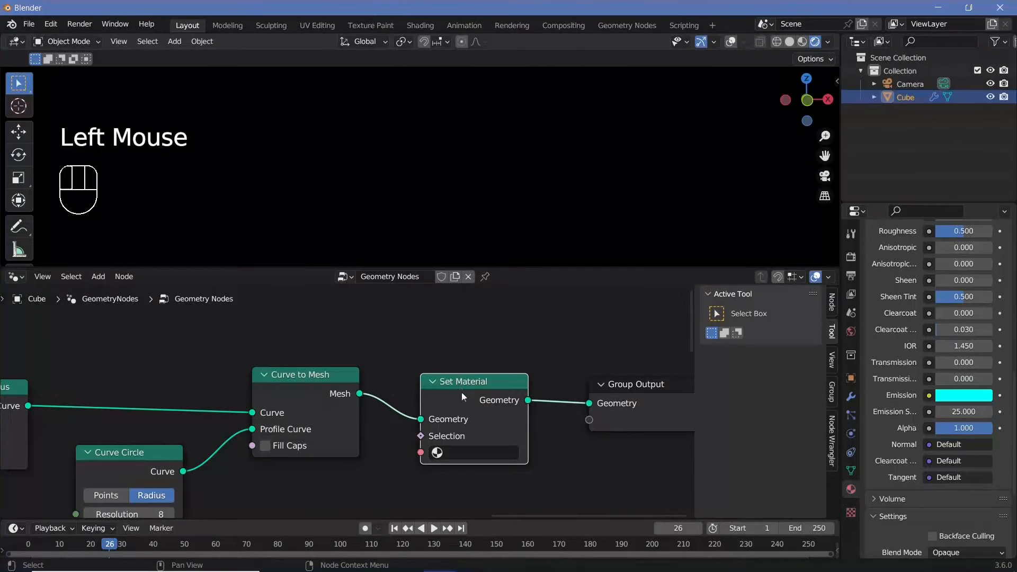
left_click(472, 455)
left_click(466, 291)
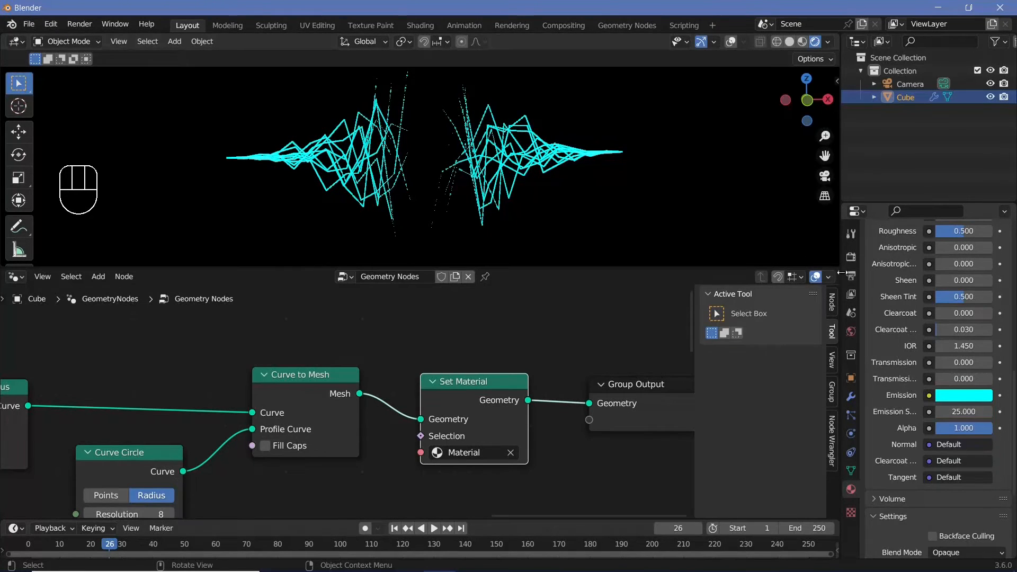
- Enable Bloom in the render settings and set its intensity to 0.01
left_click(850, 258)
left_click(883, 305)
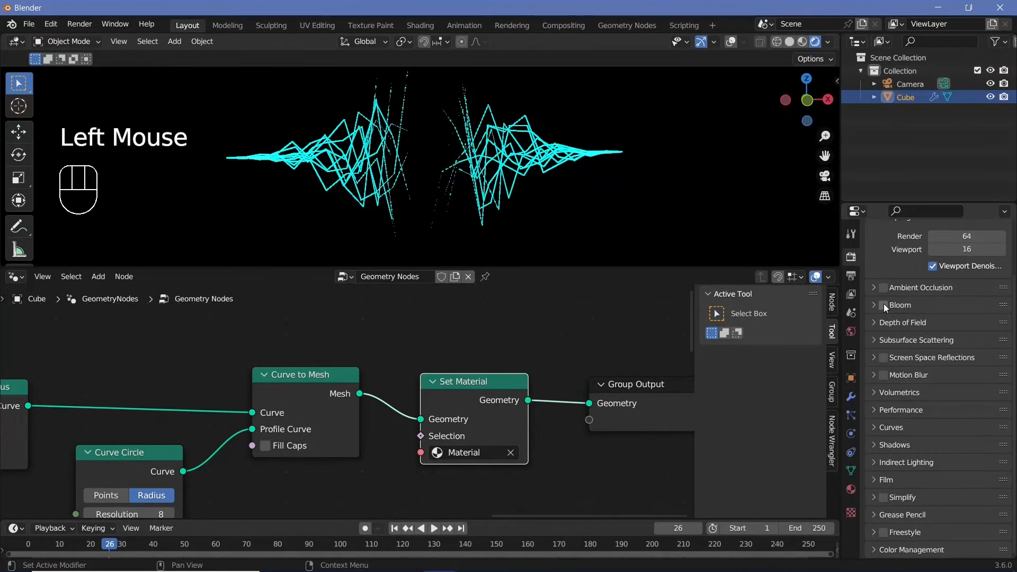
left_click(873, 305)
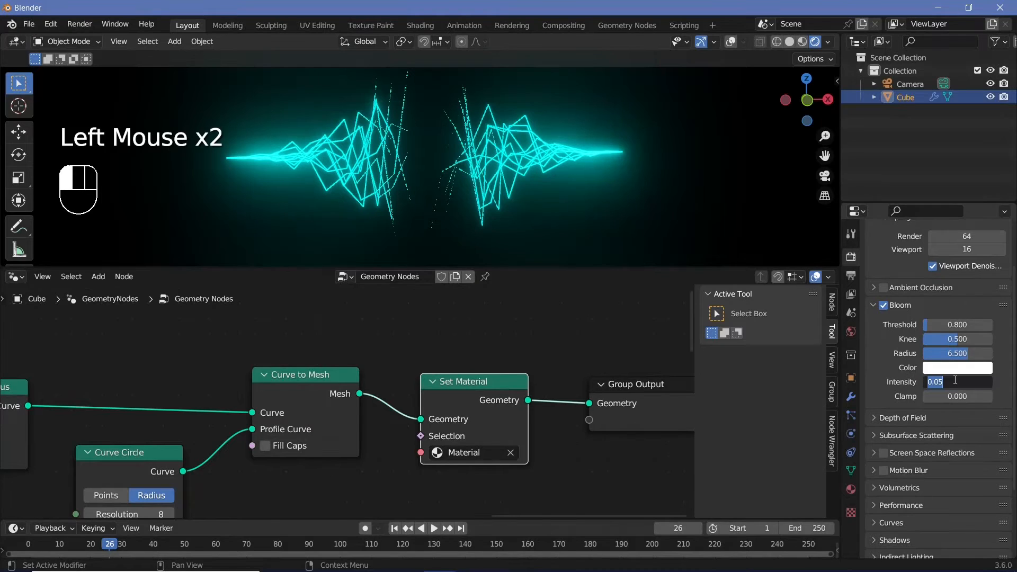
type("0.01")
key("Return")
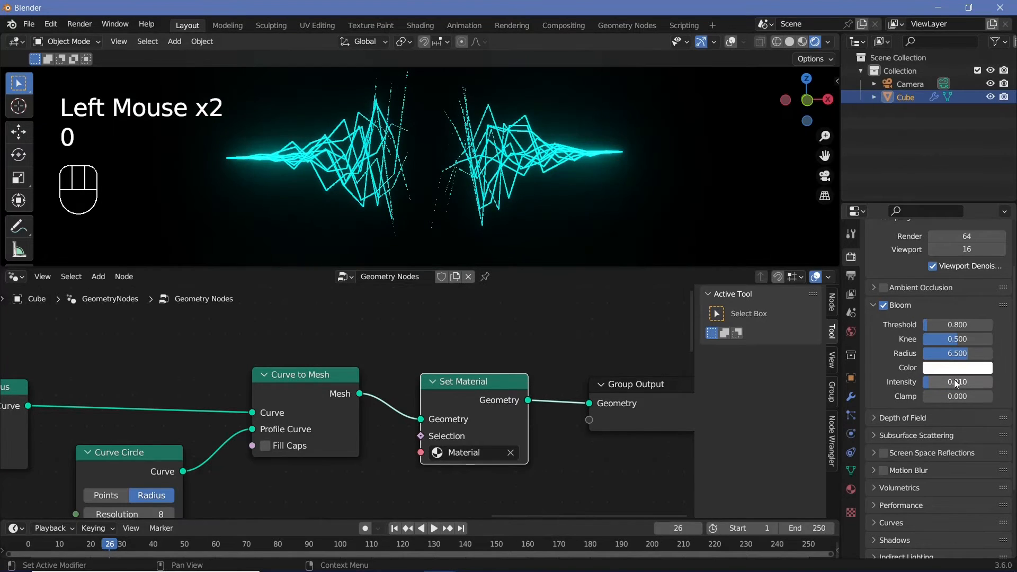
- Increase the emission strength of the Cube's material for a stronger glow
left_click(851, 489)
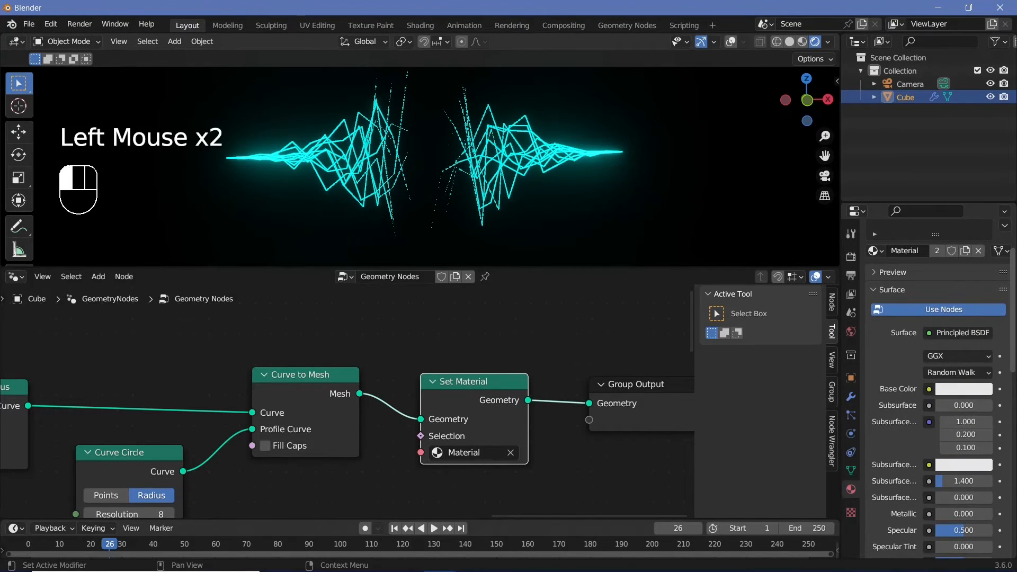
left_click_drag(1013, 302, 1013, 400)
left_click_drag(965, 481, 1004, 480)
- Clear the Camera's location and rotation, and rotate it 90 degrees about the X axis
middle_click_drag(451, 154, 452, 170, "ctrl")
left_click(910, 84)
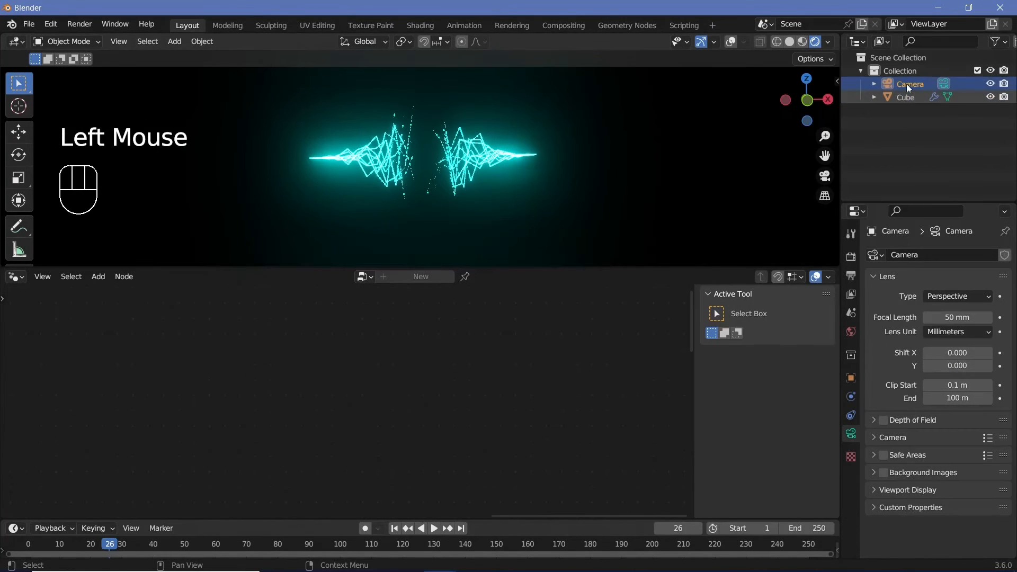
key("alt+g")
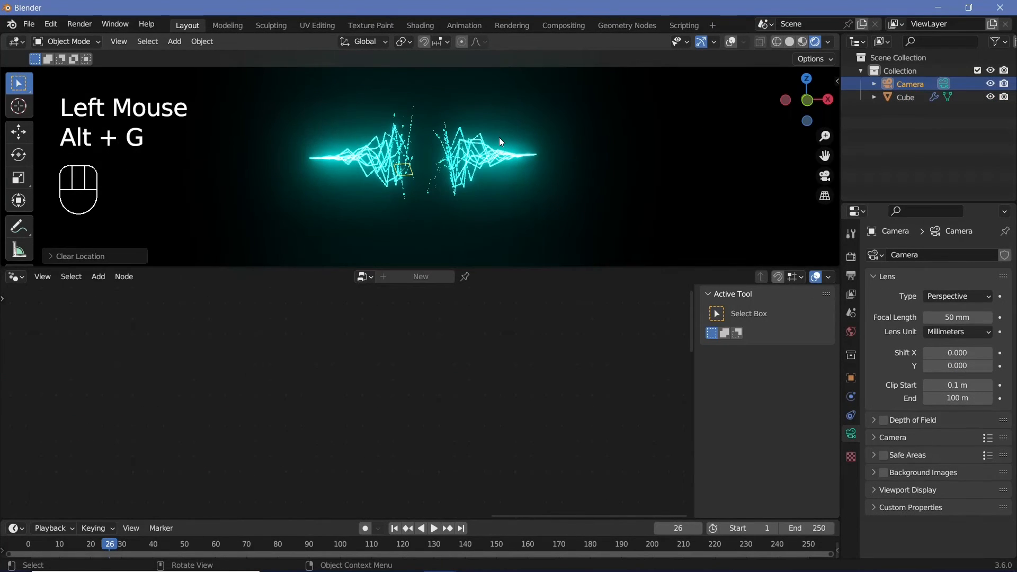
key("alt+r")
key("r")
key("x")
key("9")
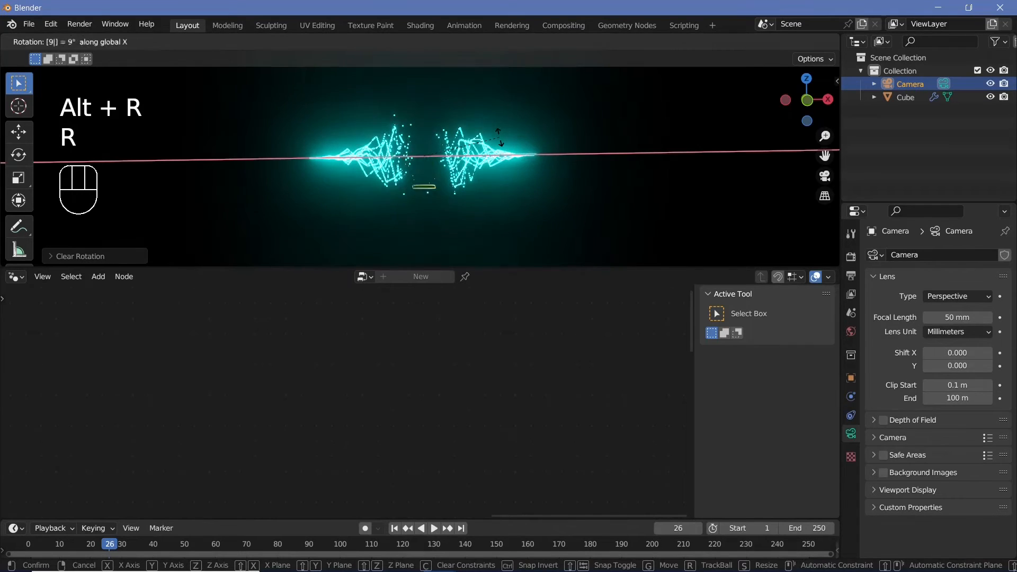
key("0")
key("Return")
- Move the camera back along the Y axis until it frames all the tubes, and view the scene through it
key("g")
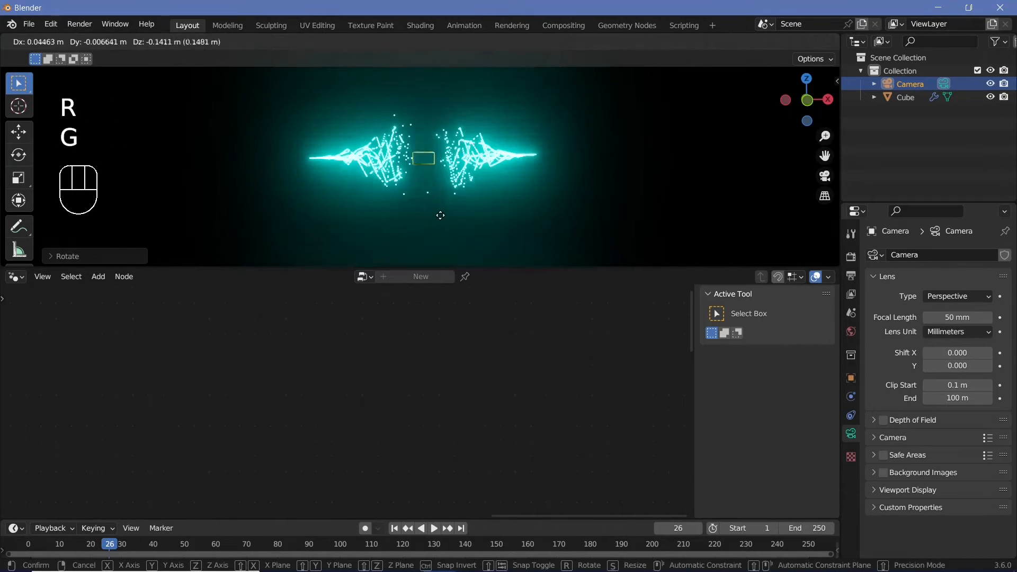
key("y")
left_click(456, 166)
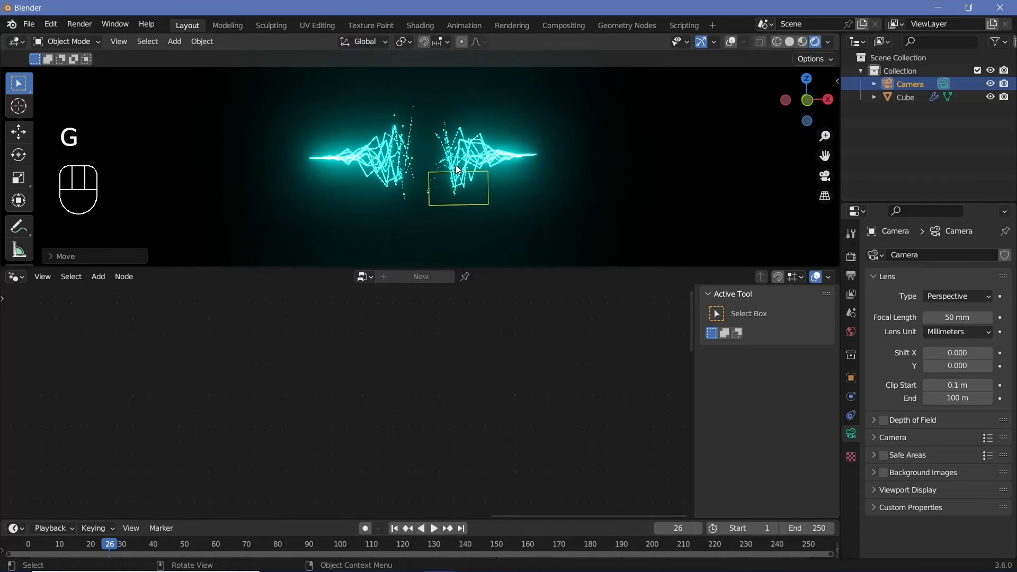
key("KP_0")
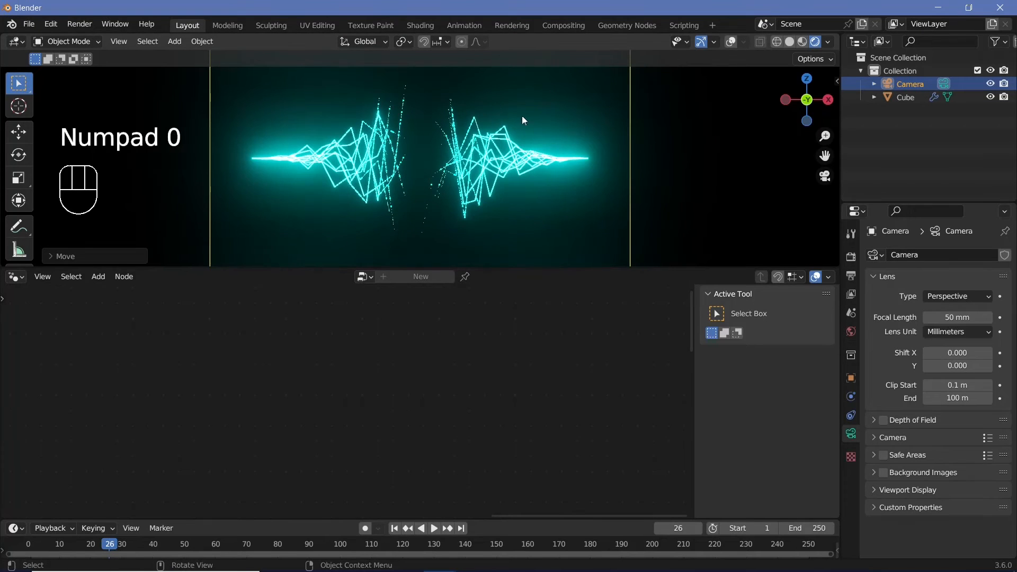
middle_click_drag(522, 115, 432, 157, "ctrl")
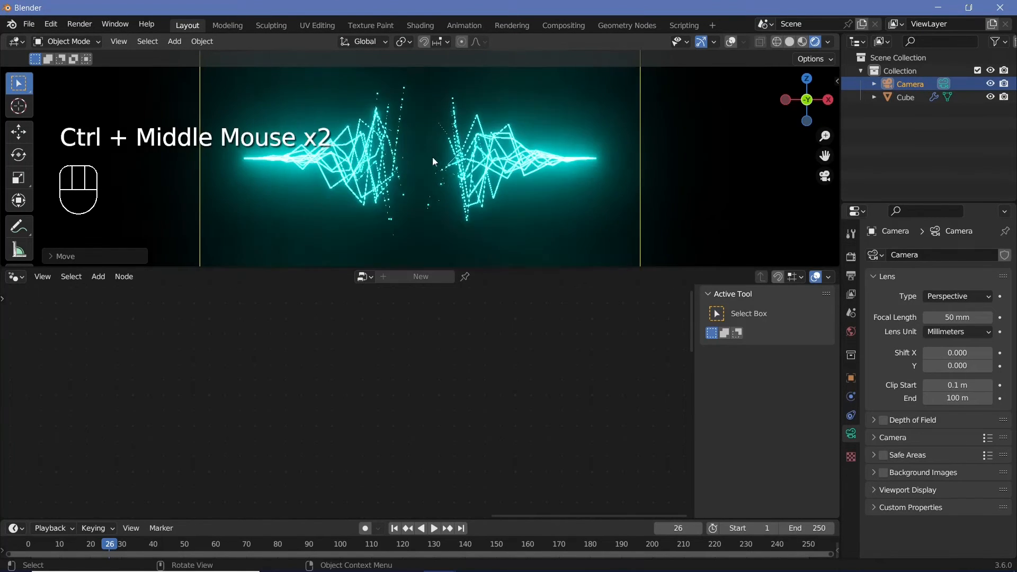
- Add a mesh plane and rotate it 90 degrees about the X axis
key("shift+a")
mouse_move(430, 174)
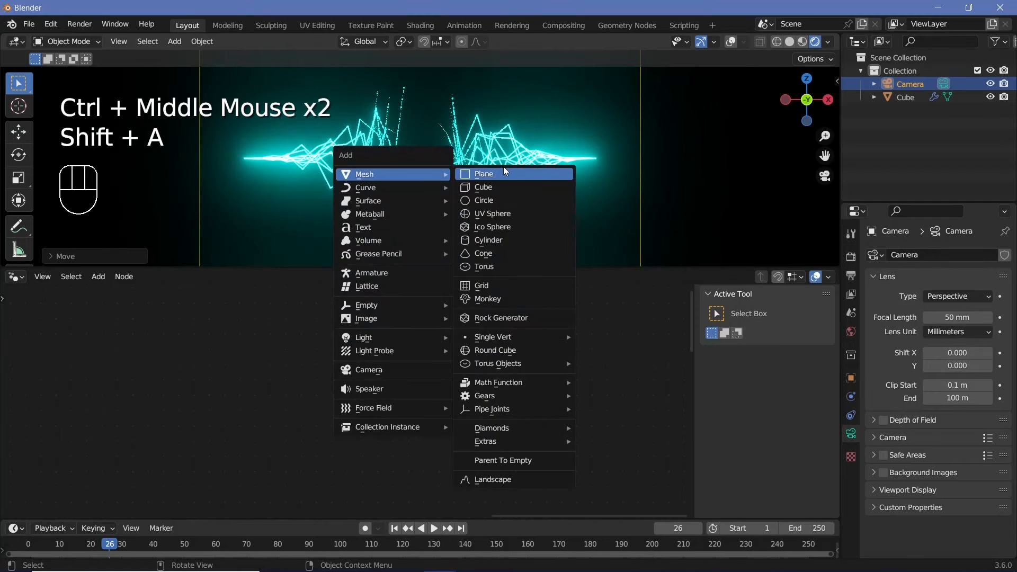
left_click(504, 168)
type("rx90")
key("Return")
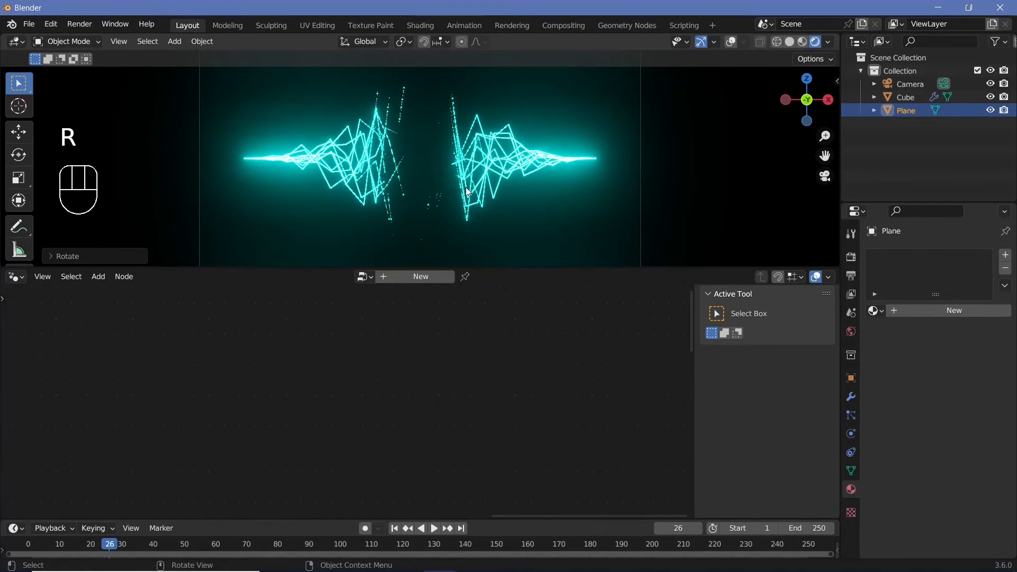
- Move the plane back about 2.9 m along the Y axis and scale it up until its sides extend past the camera frame
key("g")
key("y")
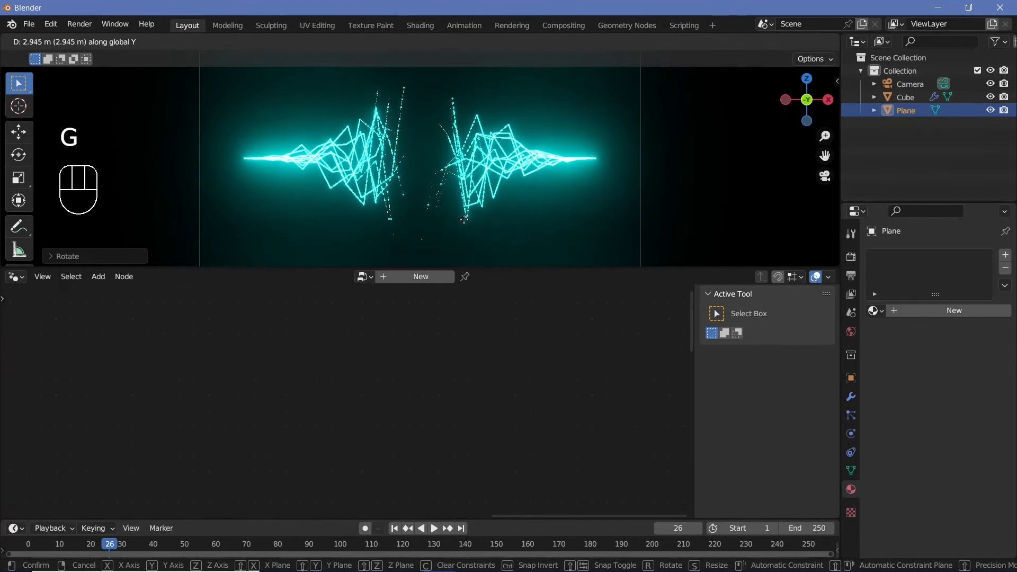
left_click(464, 219)
key("s")
left_click(592, 221)
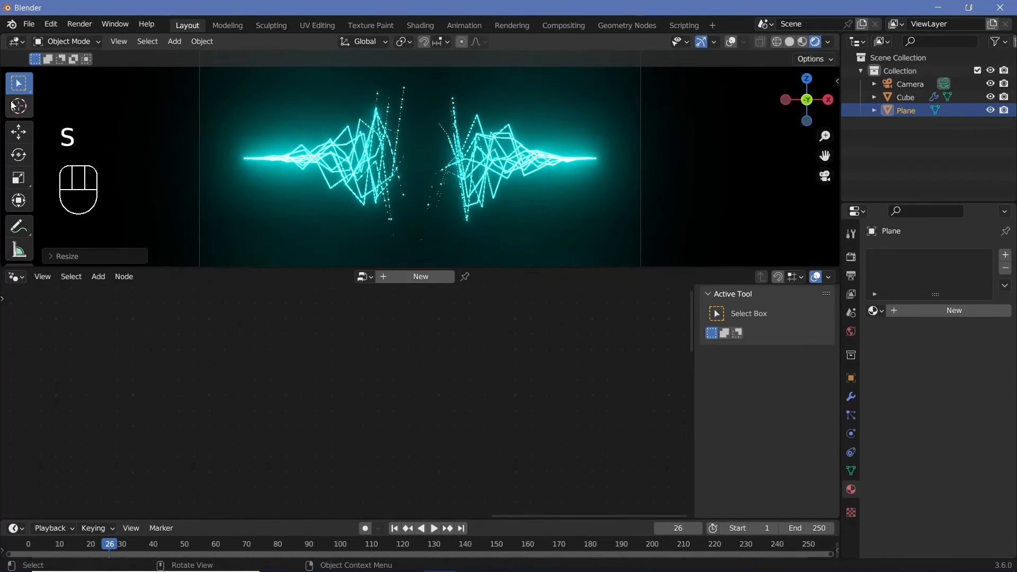
left_click(731, 42)
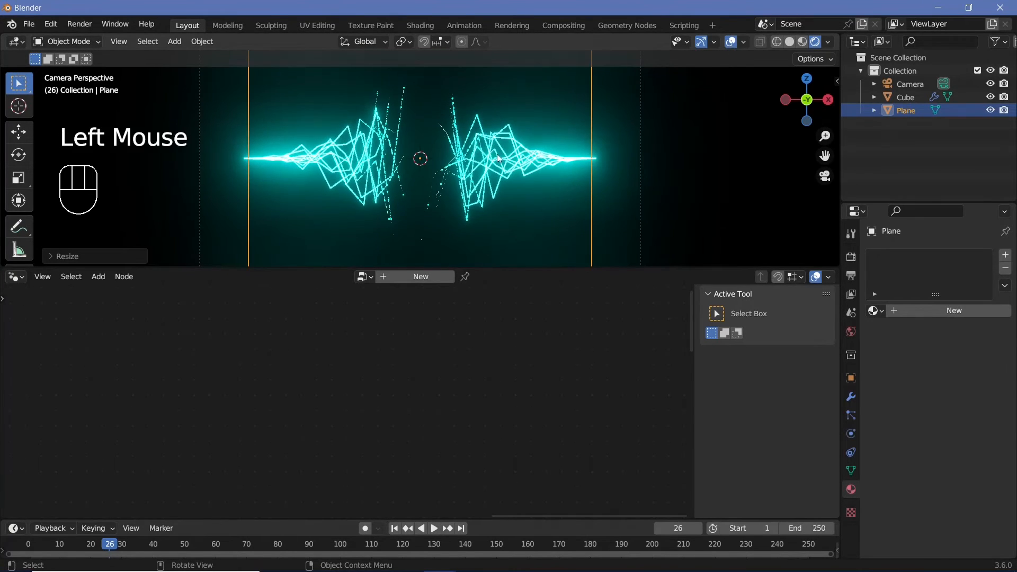
key("s")
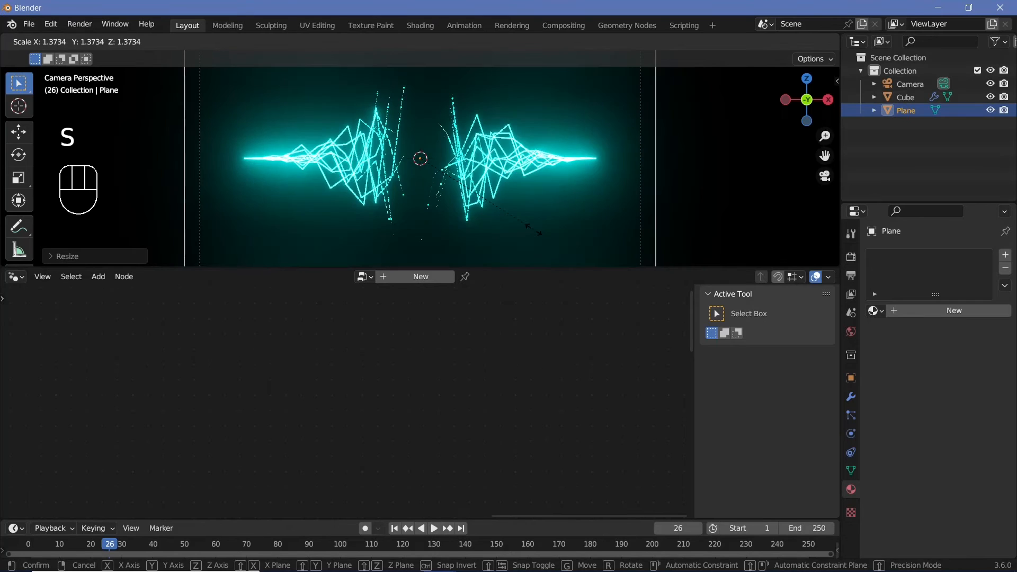
left_click(538, 234)
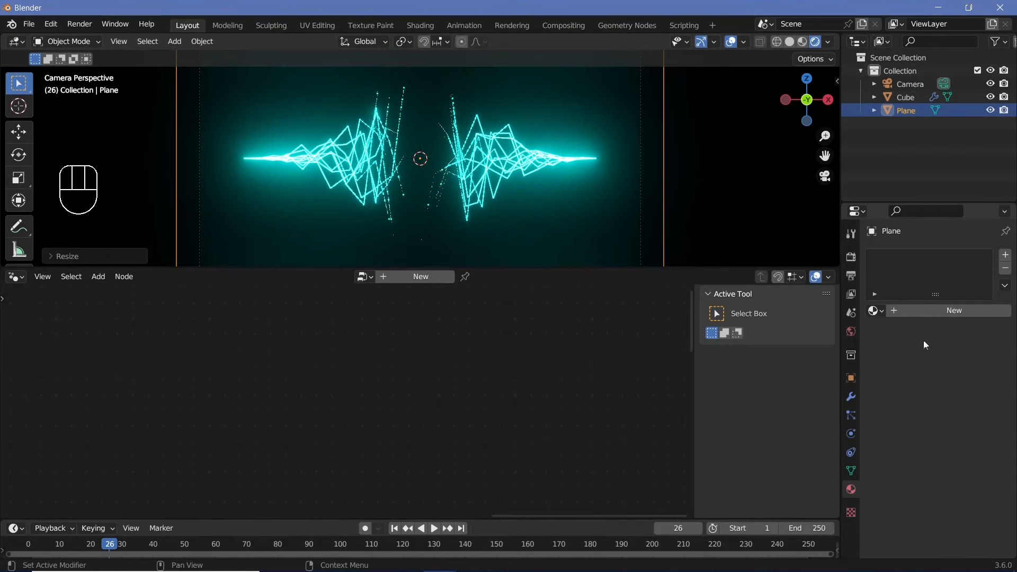
- Give the plane a new material with Metallic 1.0 and Roughness 0.005, and enable Screen Space Reflections for the render
left_click(936, 312)
scroll(932, 402, "down", 8)
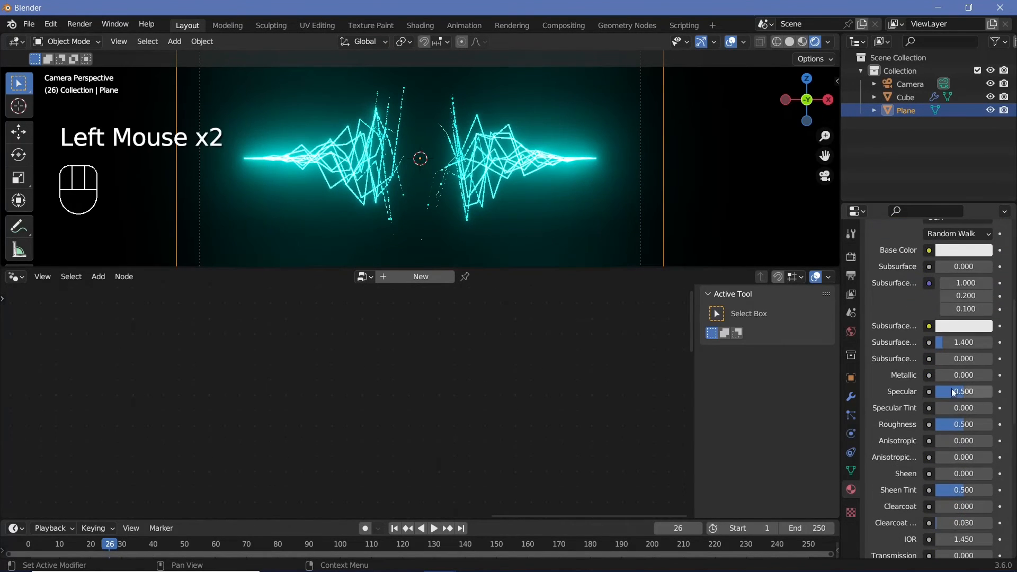
left_click_drag(986, 375, 995, 379)
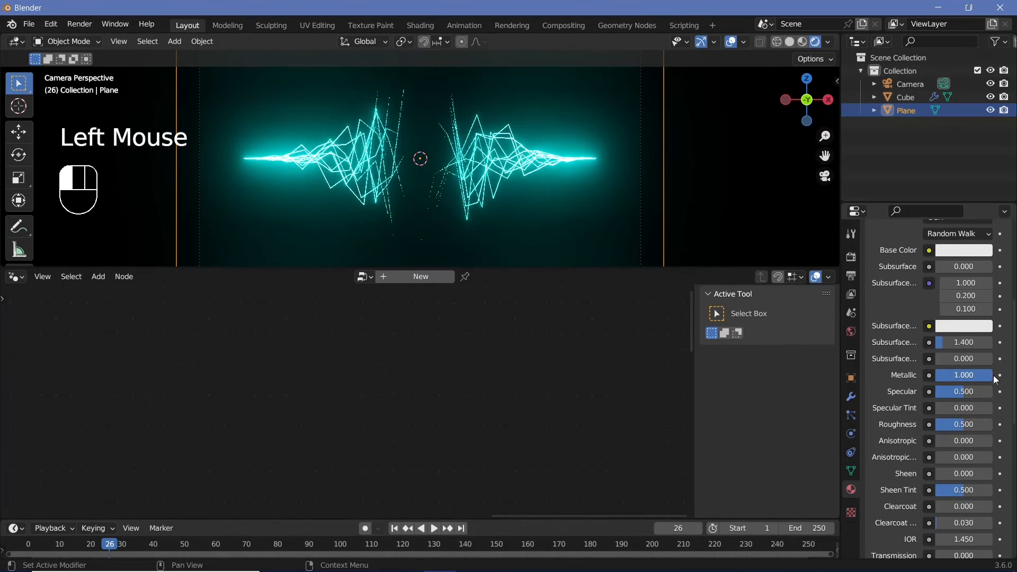
left_click_drag(965, 424, 911, 413)
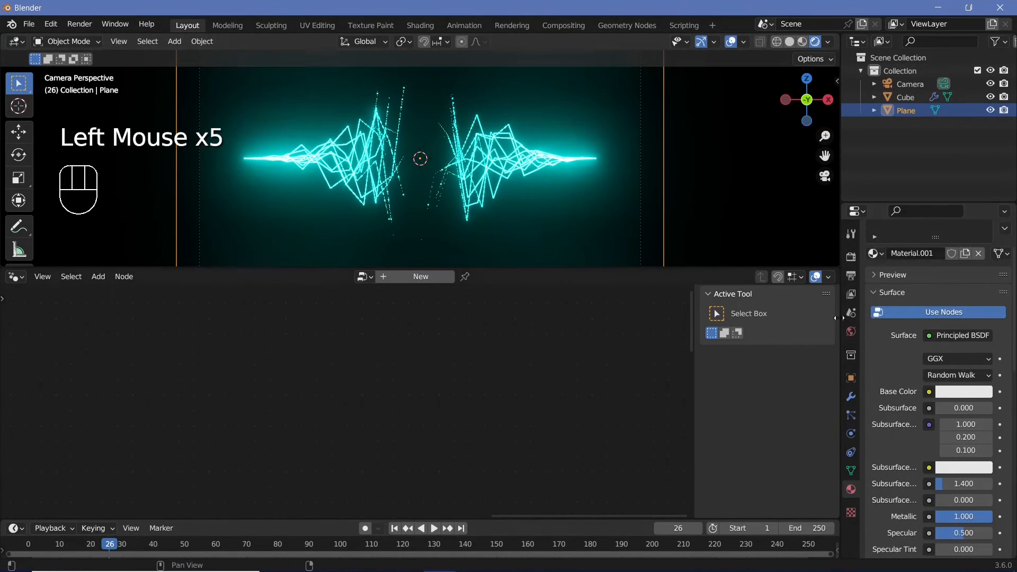
left_click(851, 259)
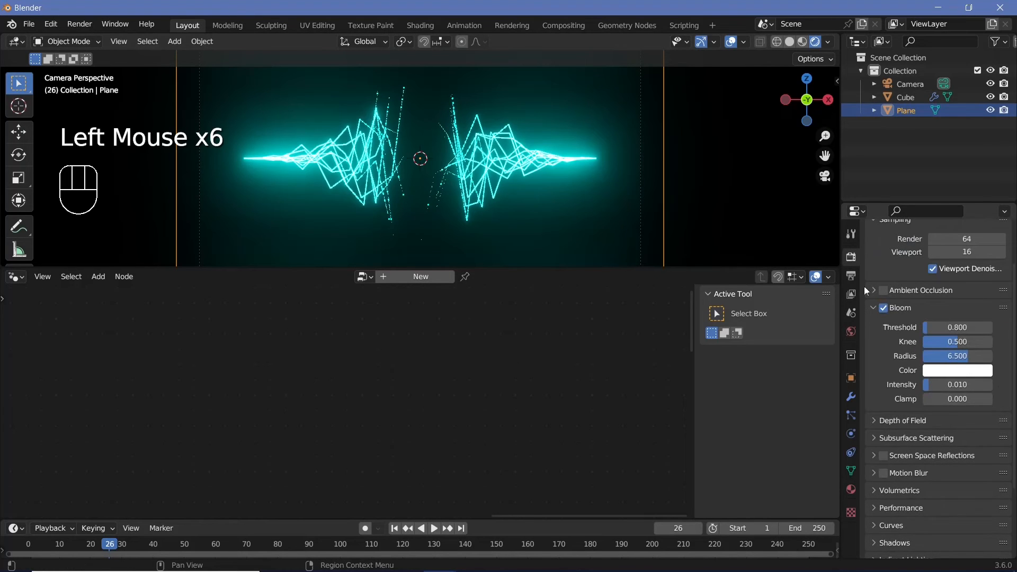
left_click(883, 455)
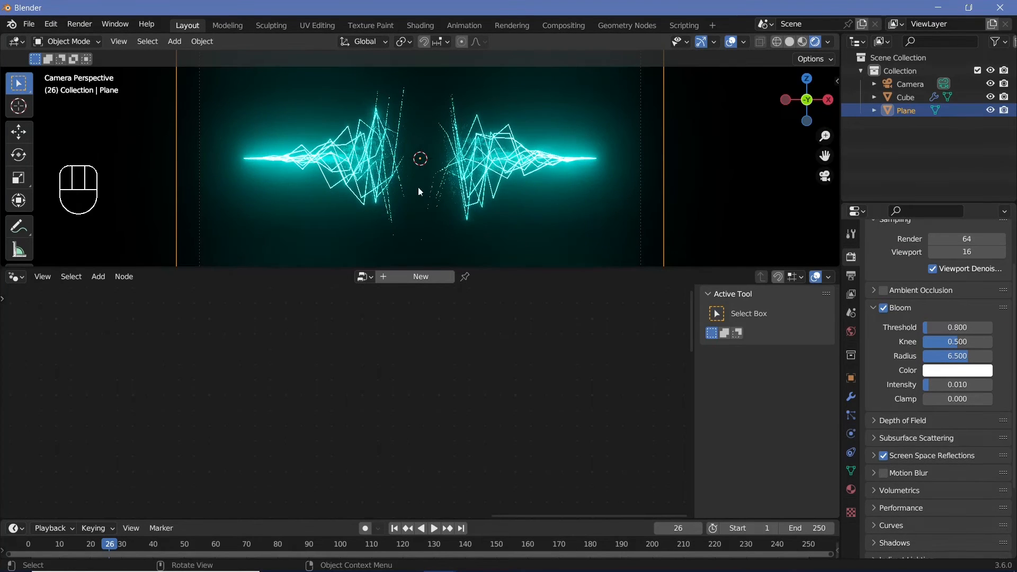
- Switch the viewport to solid shading and add a plain axes empty at the scene's origin
left_click(788, 42)
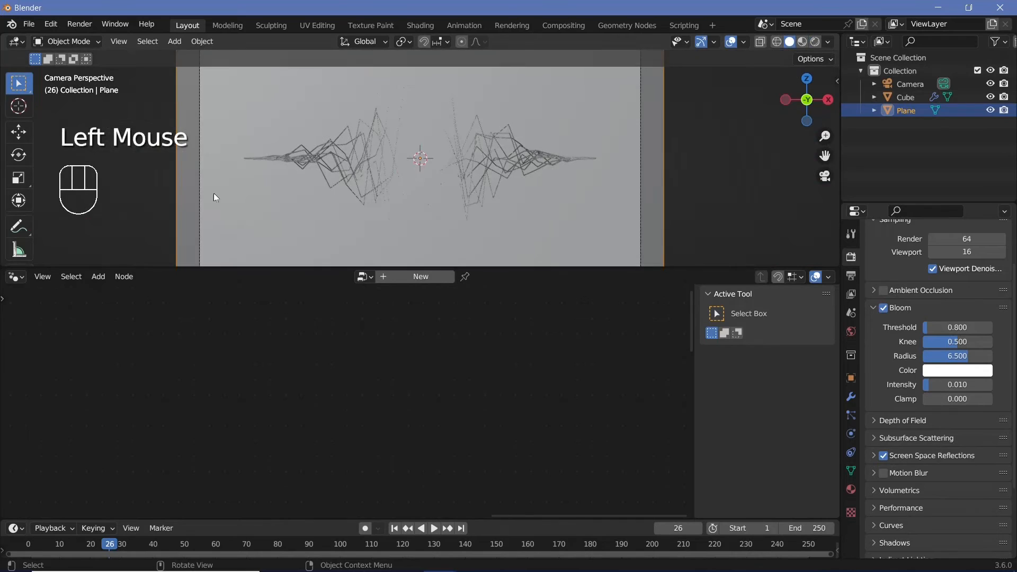
middle_click_drag(214, 193, 284, 198)
key("shift")
key("shift+a")
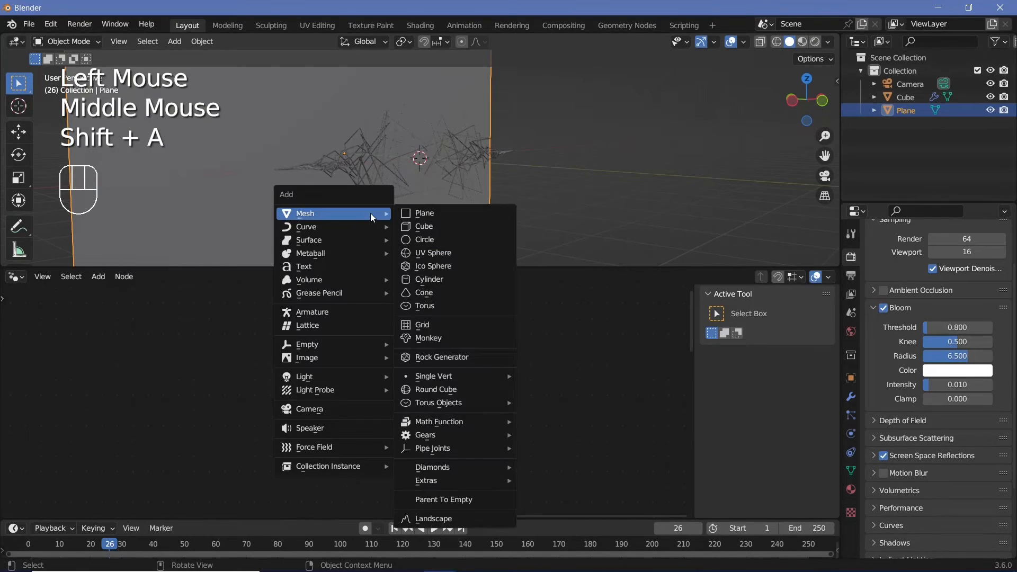
mouse_move(313, 343)
left_click(456, 343)
- Subdivide the plane's mesh with 100 evenly spaced loop cuts
middle_click_drag(411, 208, 276, 126)
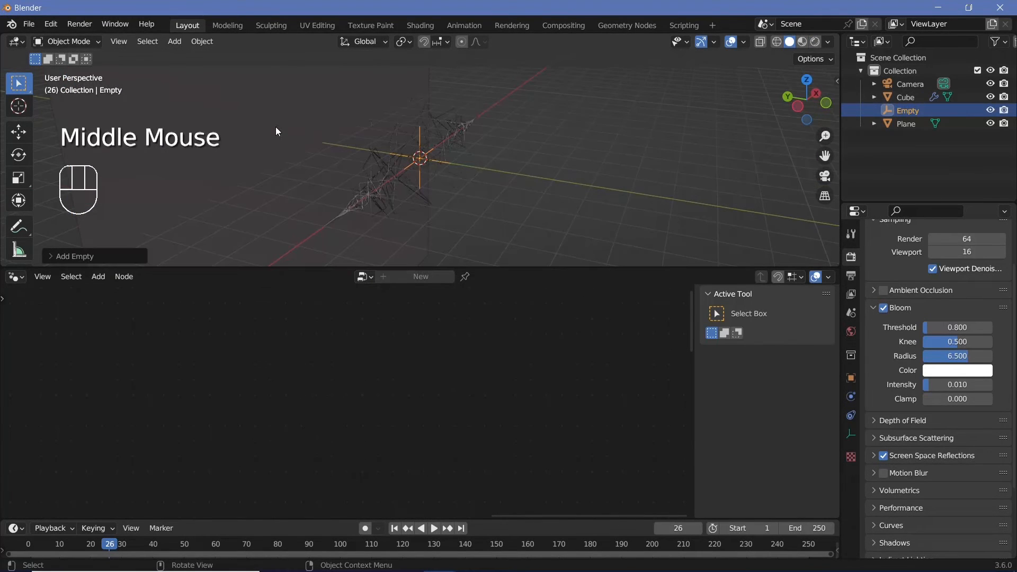
left_click(294, 144)
key("Tab")
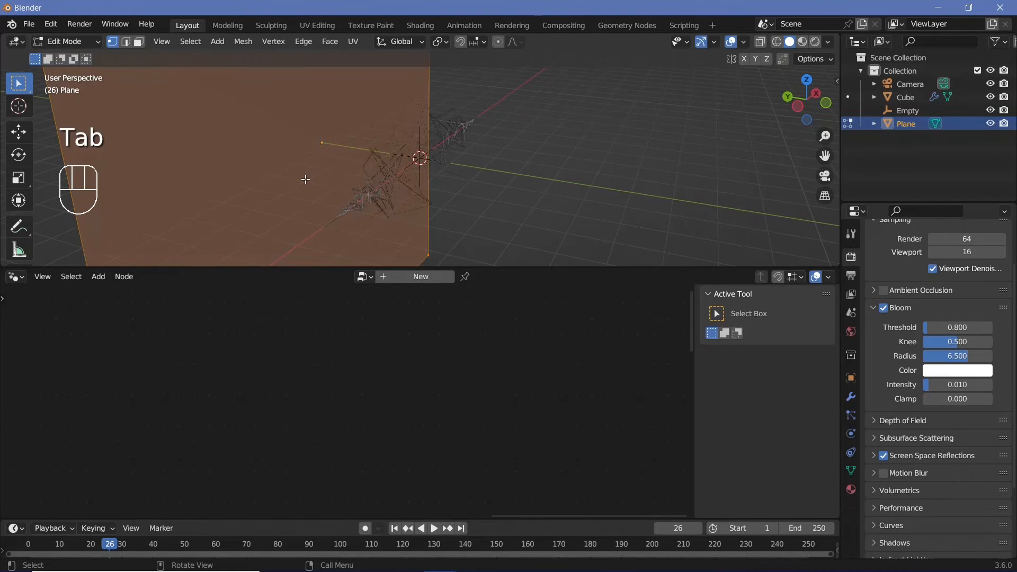
key("ctrl")
key("ctrl+r")
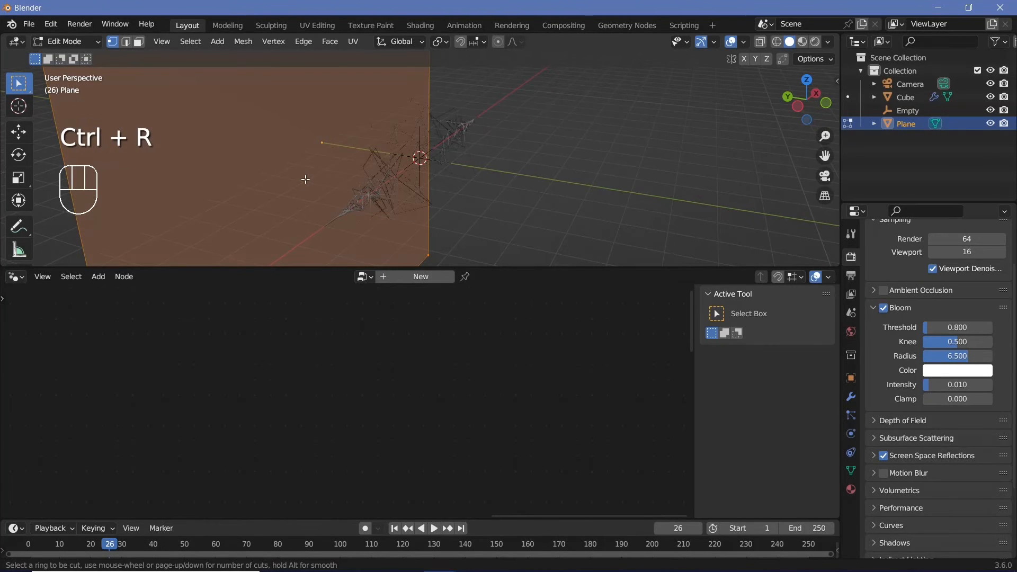
type("100")
left_click(82, 241)
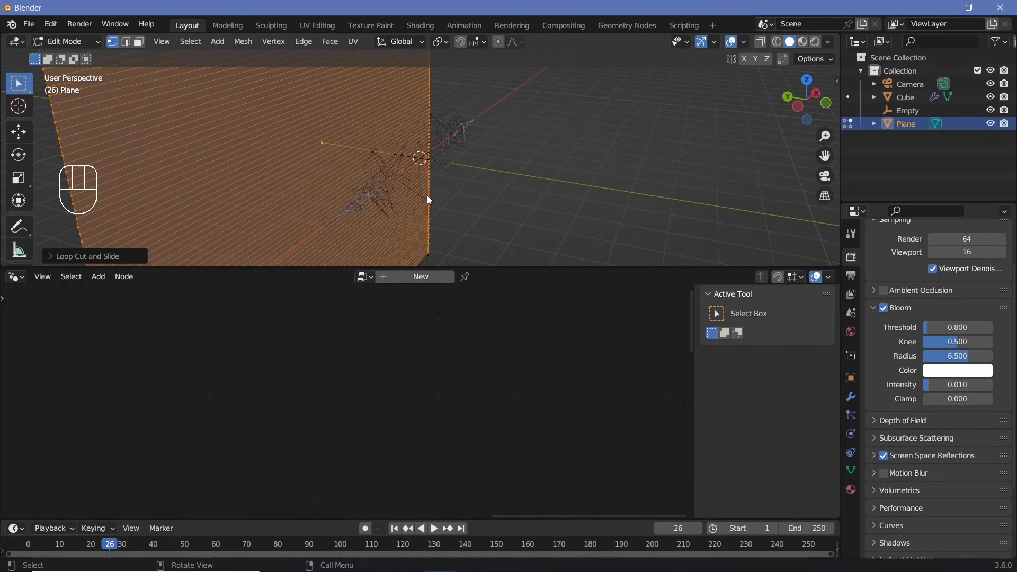
key("Tab")
- Add a Simple Deform modifier to the plane, using the empty as origin, and bend it about -93.6° around the X axis
left_click(854, 396)
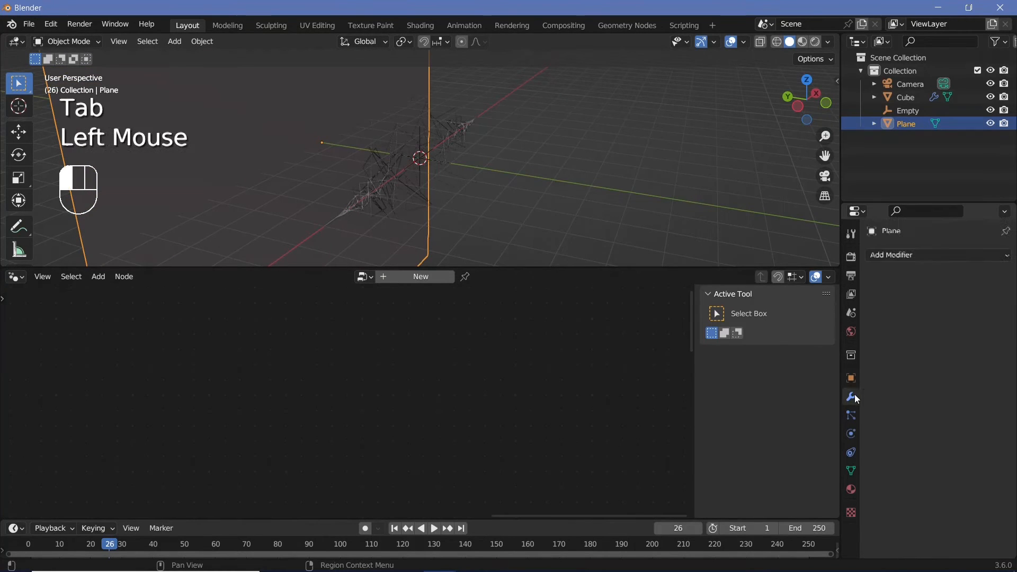
left_click(933, 257)
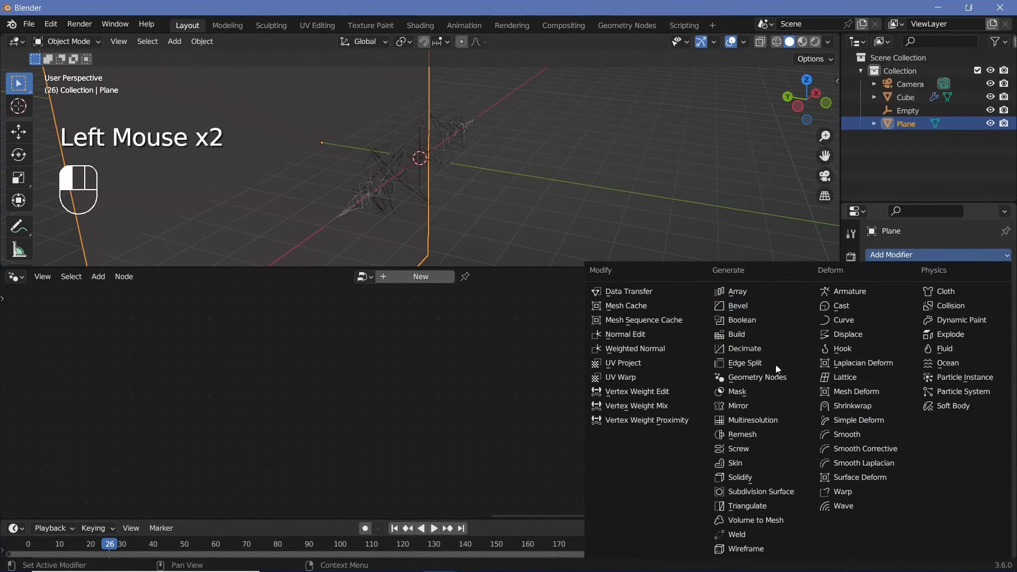
left_click(858, 420)
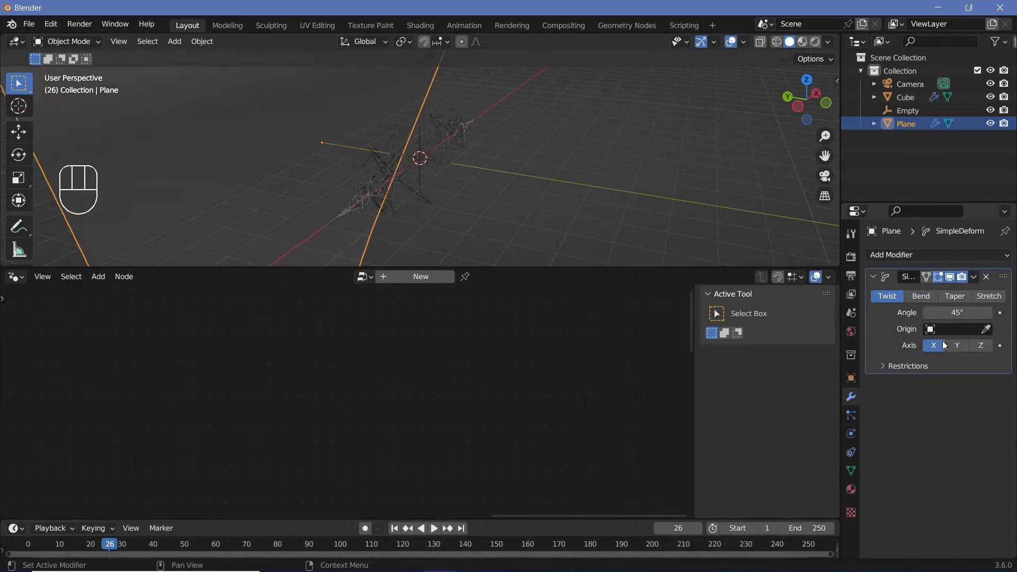
left_click(989, 330)
left_click(424, 122)
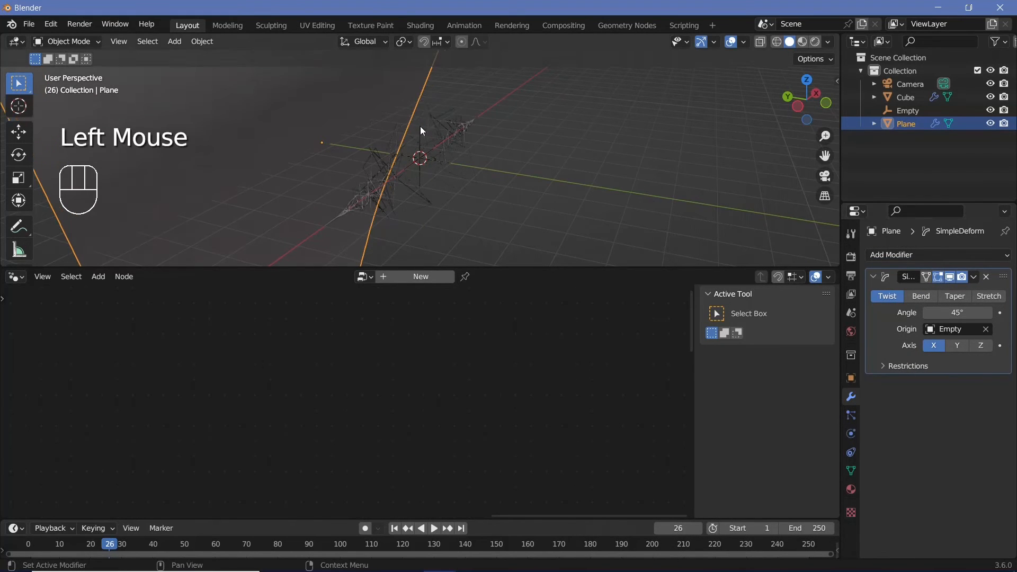
left_click(920, 296)
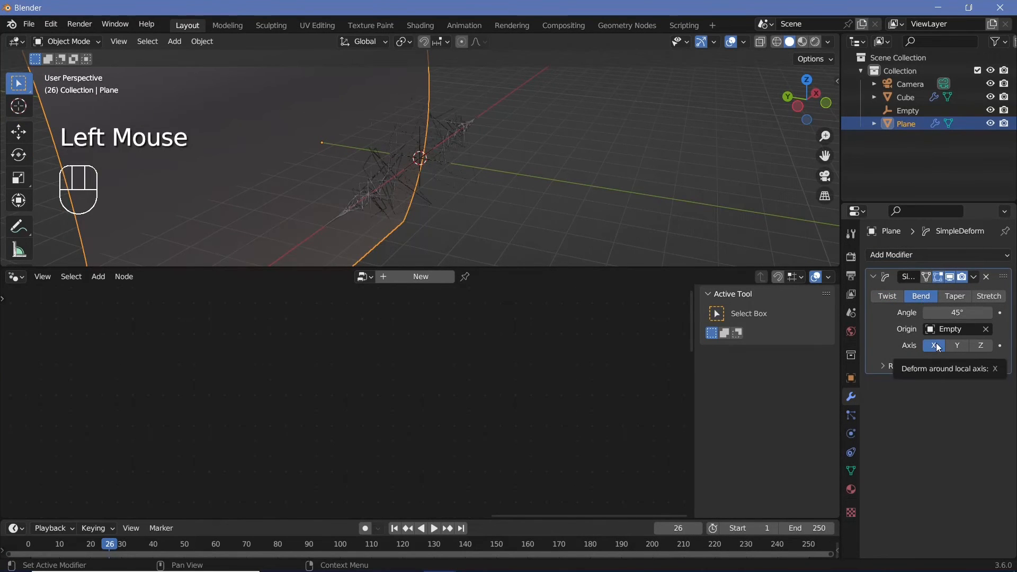
left_click_drag(958, 312, 885, 313)
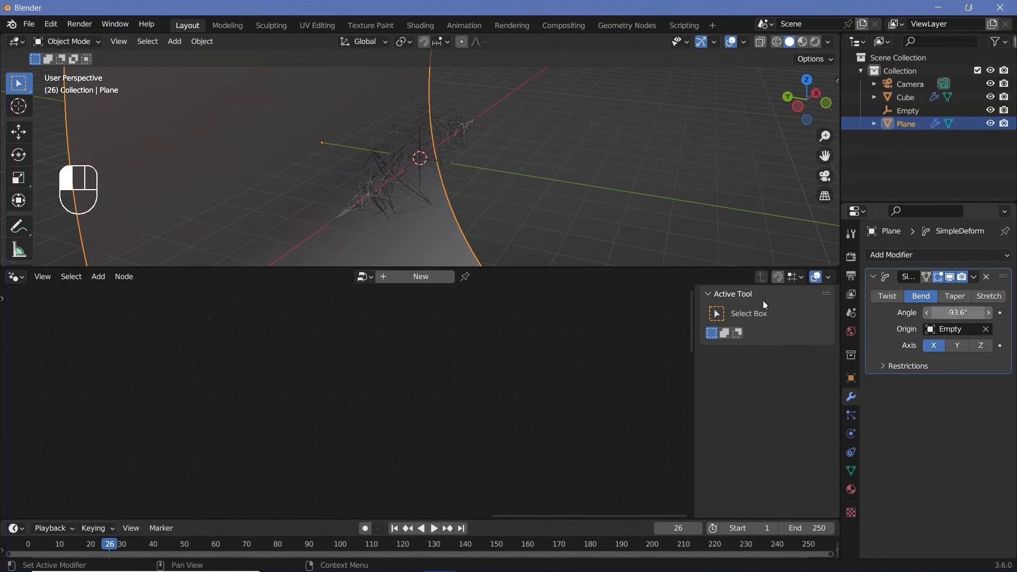
- Return to the rendered camera view and move the bent plane farther back along the Y axis
key("KP_0")
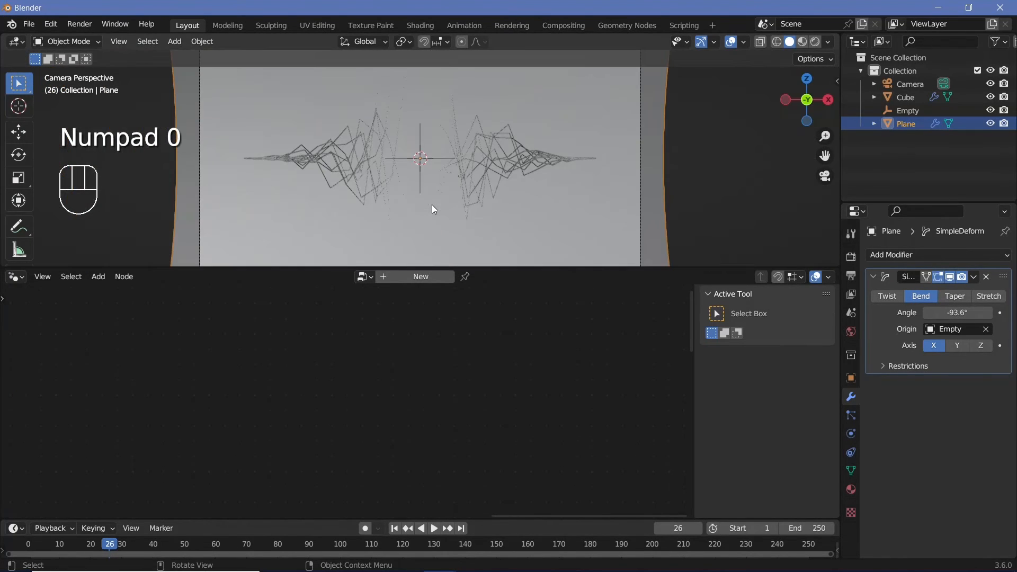
left_click(815, 42)
mouse_move(493, 139)
middle_mouse_down("shift")
mouse_move(495, 163)
mouse_move(477, 186)
middle_mouse_up("shift")
key("g")
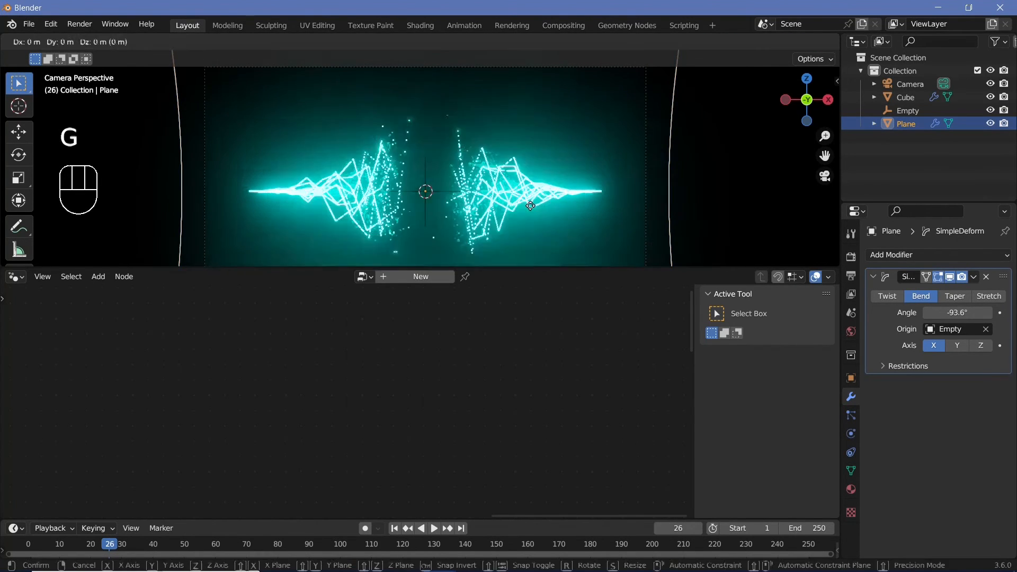
key("y")
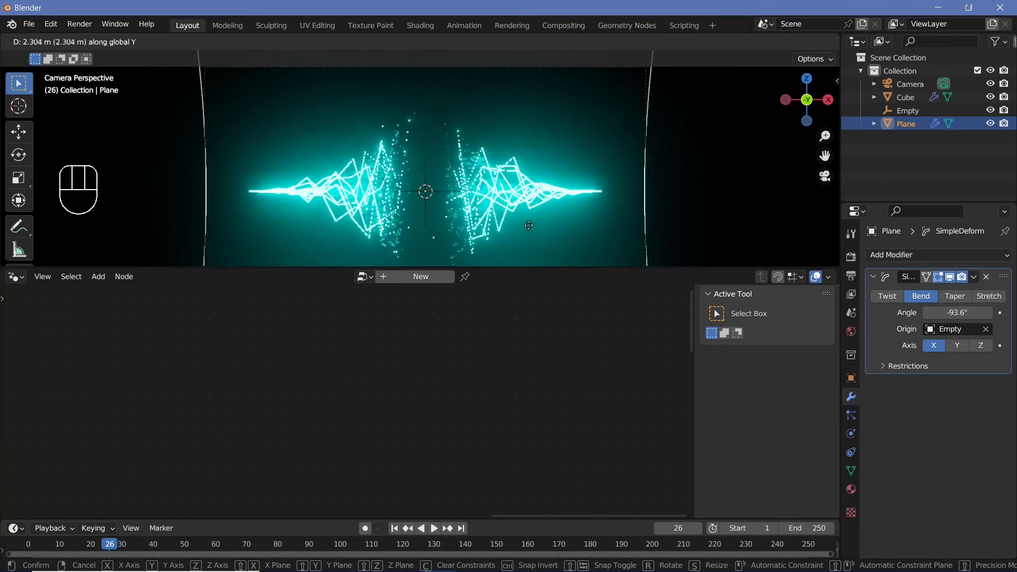
left_click(529, 221)
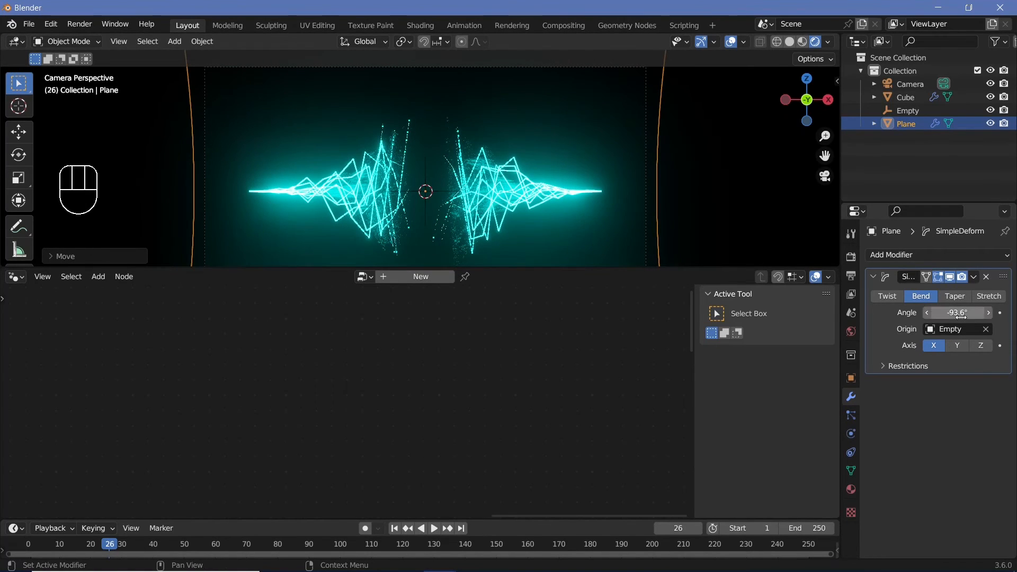
- Set the plane's bend angle to about -157° and shade the plane smooth
left_click_drag(958, 313, 926, 312)
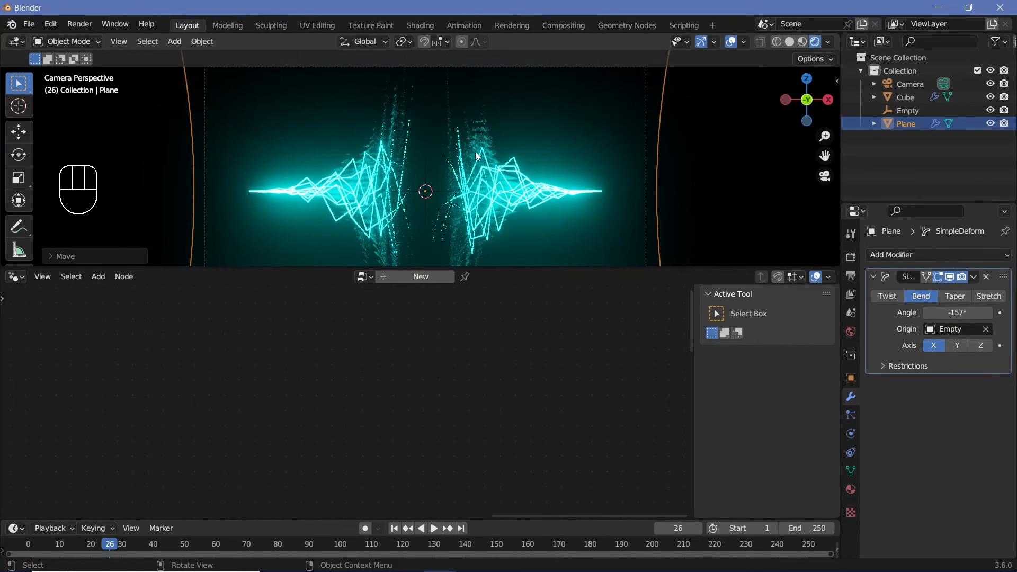
middle_click_drag(475, 151, 566, 196, "ctrl")
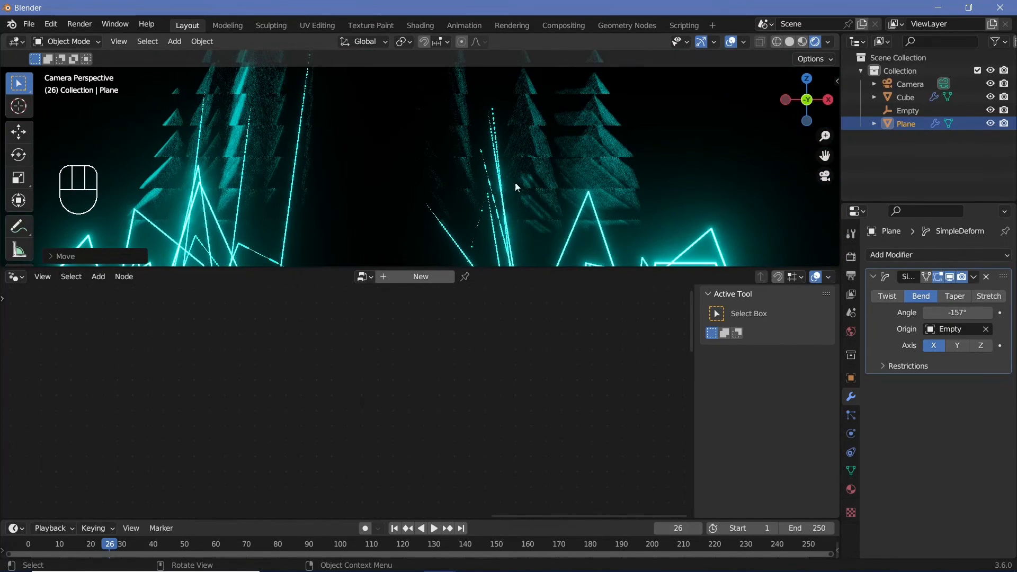
left_click(202, 45)
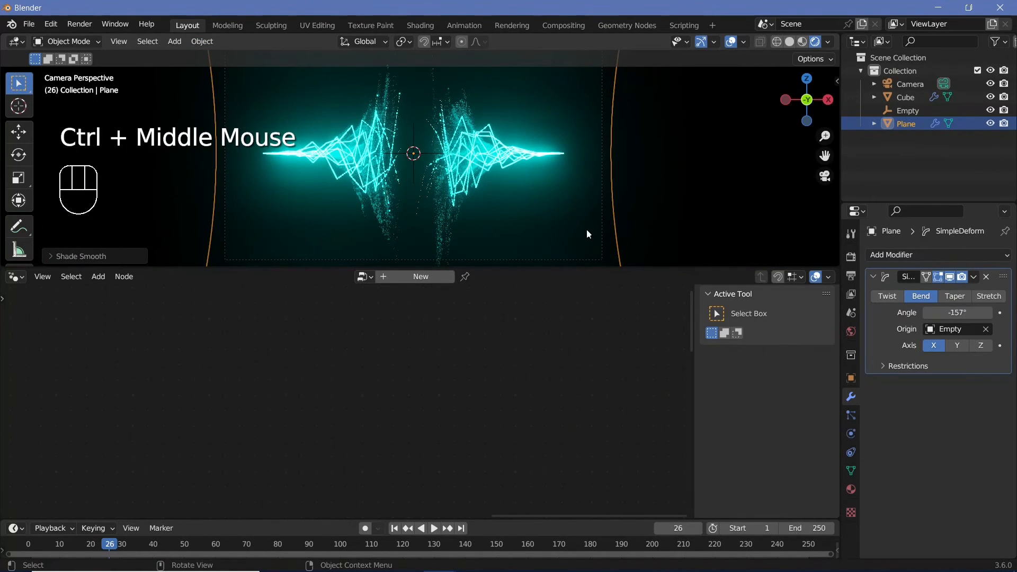
- Change the node editor to the Shader Editor and frame the plane's material nodes
left_click(17, 277)
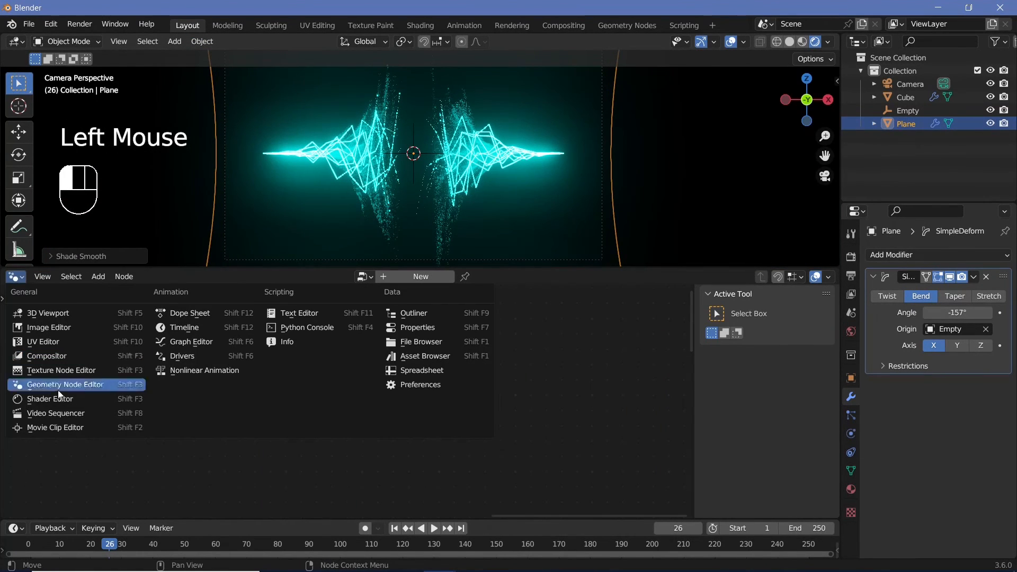
left_click(58, 399)
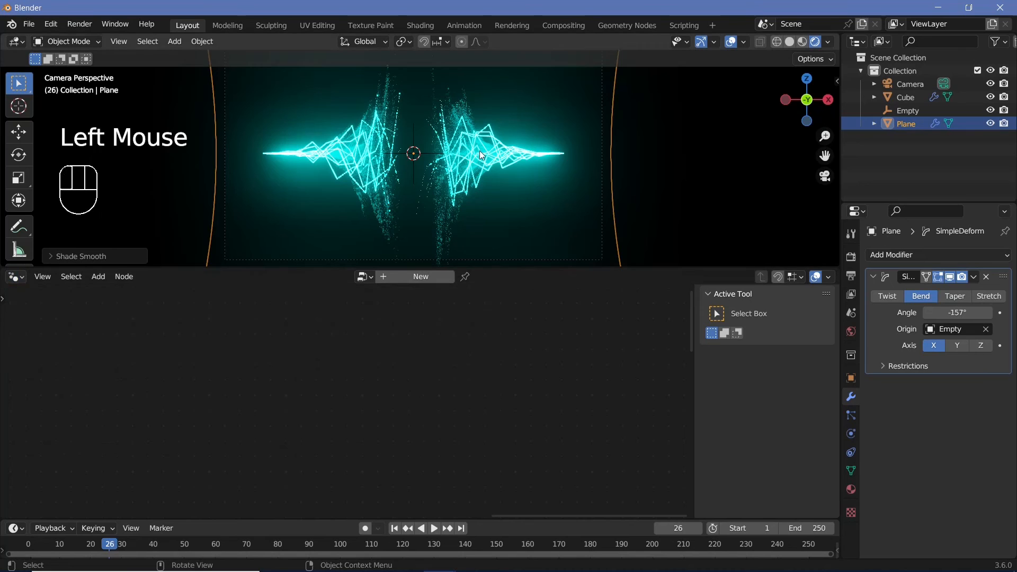
left_click(16, 280)
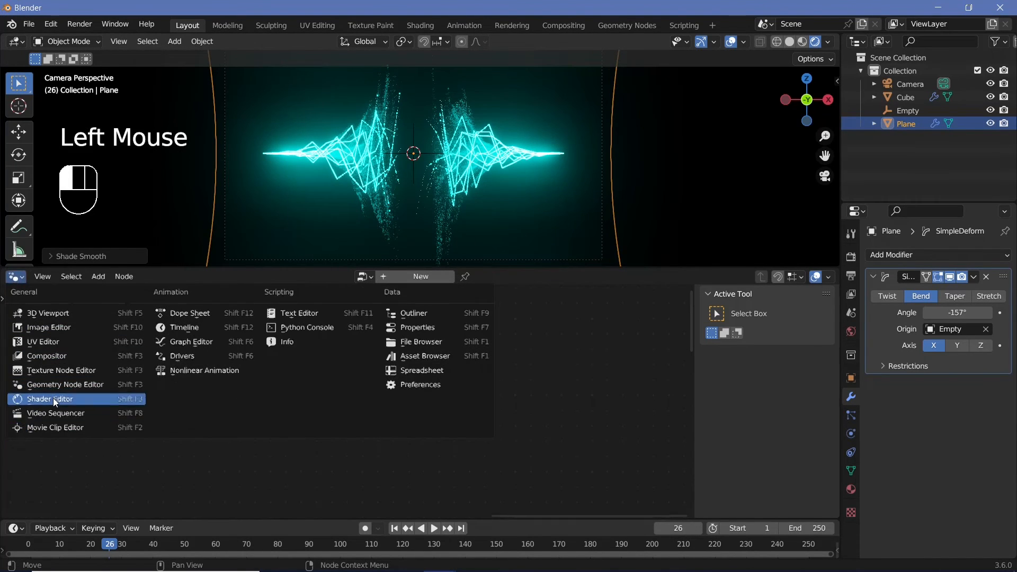
left_click(53, 398)
key("KP_Decimal")
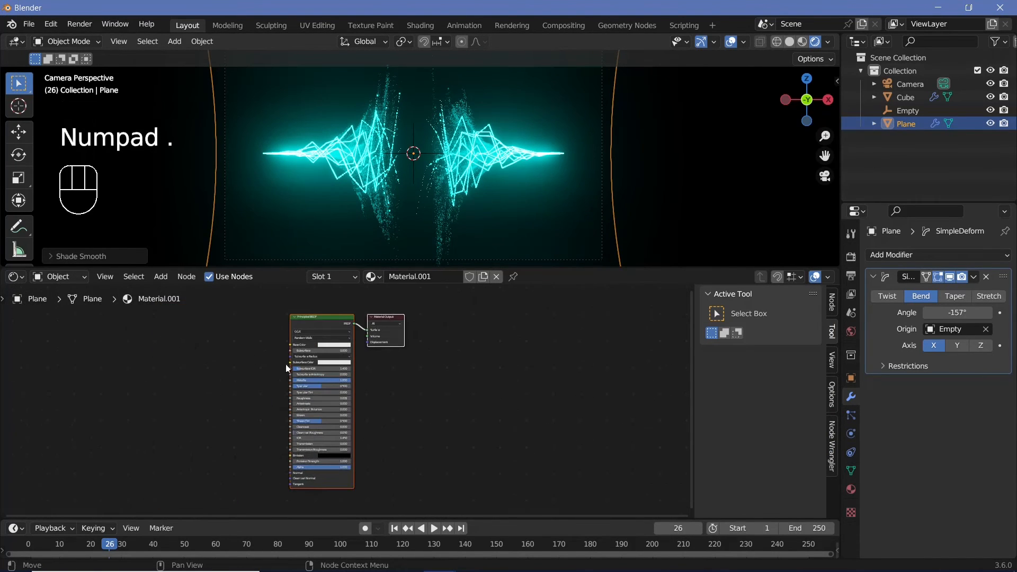
- Add a Voronoi Texture node beside the Principled BSDF in the plane's material
middle_click_drag(286, 368, 381, 403, "shift")
middle_click_drag(381, 402, 389, 369)
key("shift+a")
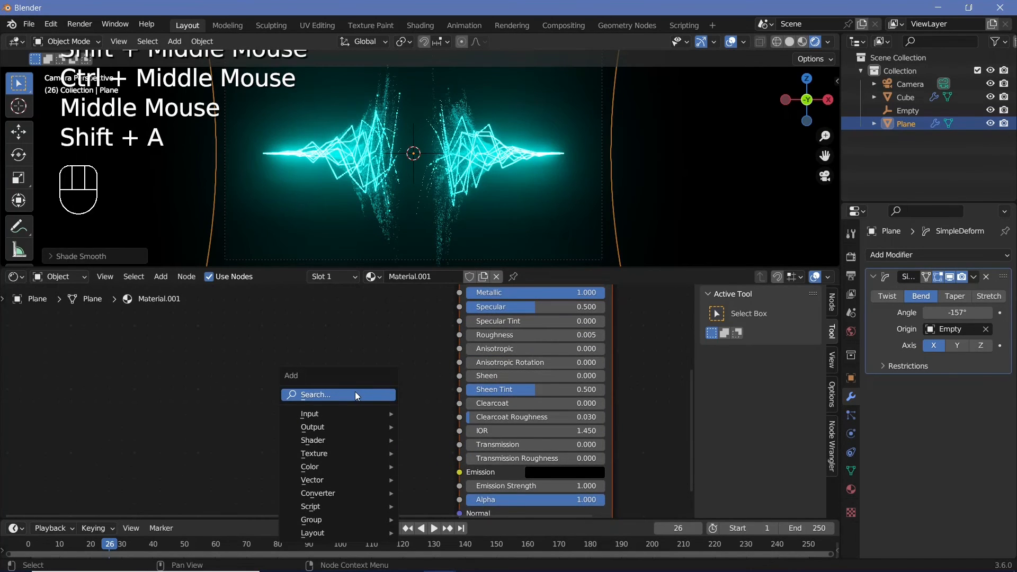
left_click(355, 392)
type("voro")
key("Return")
middle_click_drag(355, 336, 320, 358)
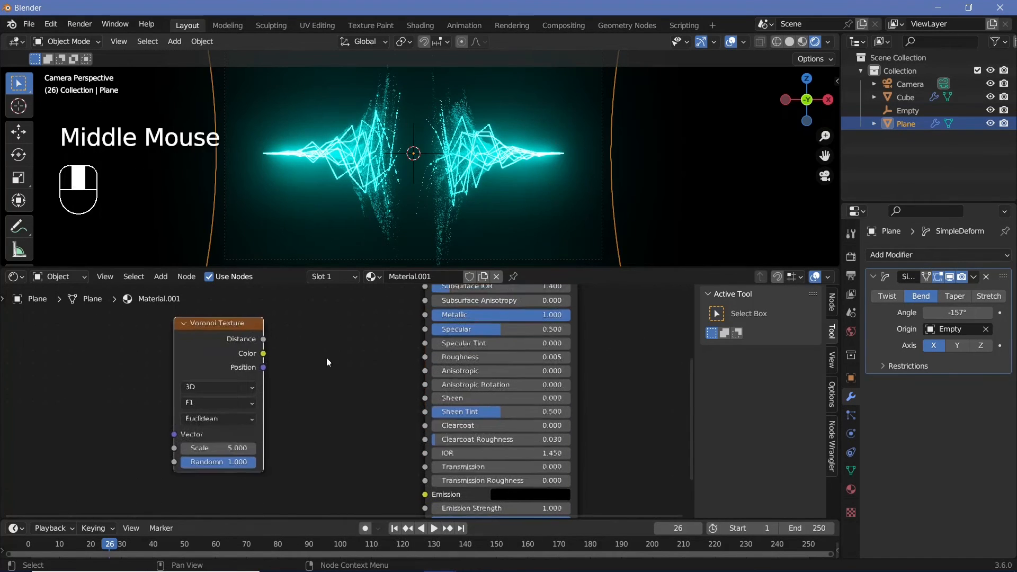
- Add a Color Ramp node beside the Voronoi Texture and feed the texture's Distance output into the ramp's Fac
left_click_drag(233, 342, 165, 335)
key("shift+a")
left_click(240, 341)
type("colo")
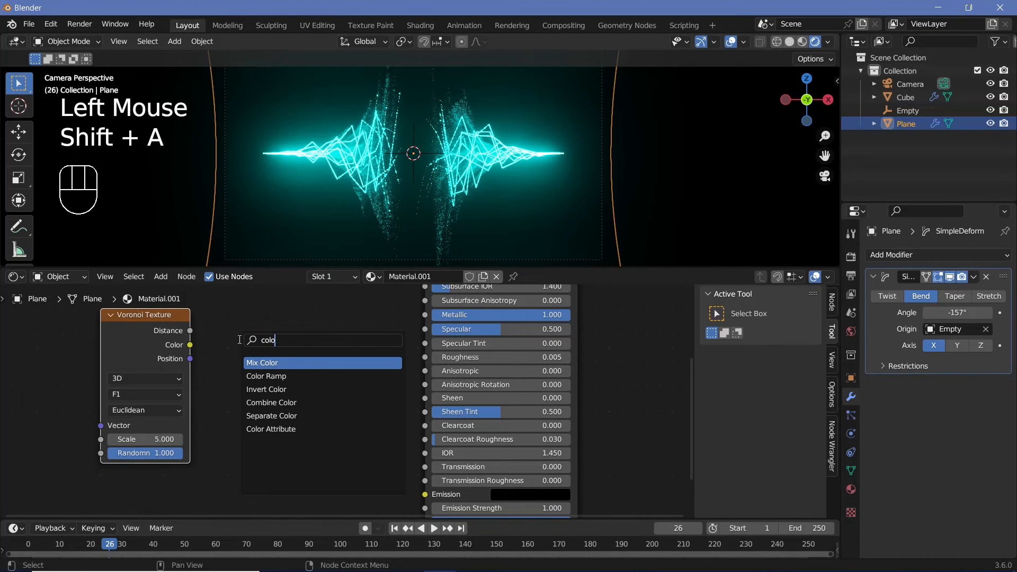
left_click(266, 376)
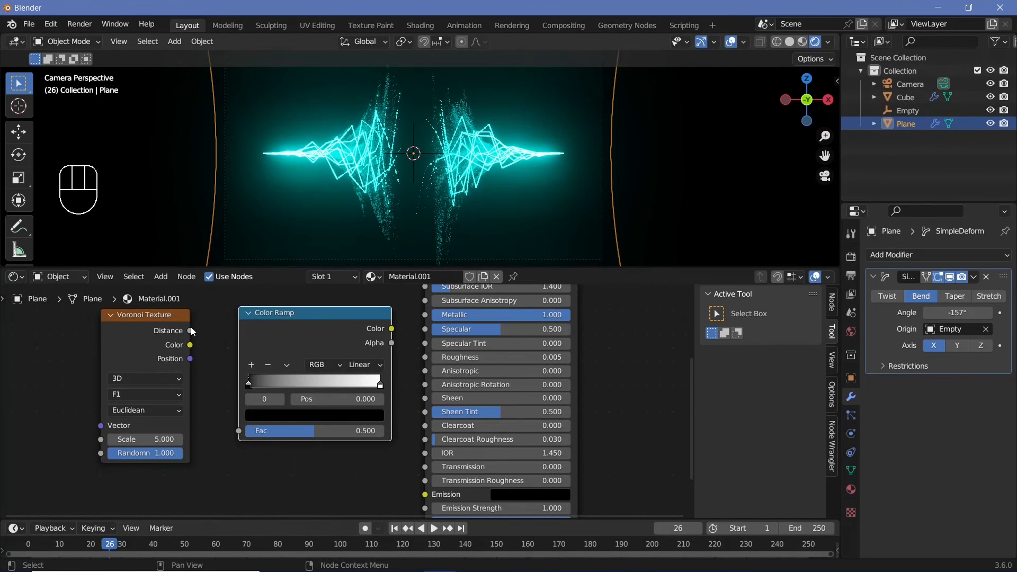
left_click_drag(190, 330, 200, 427)
- Set the Voronoi distance metric to Chebychev and connect the Color Ramp's Color output to the Principled BSDF's Roughness
left_click(148, 411)
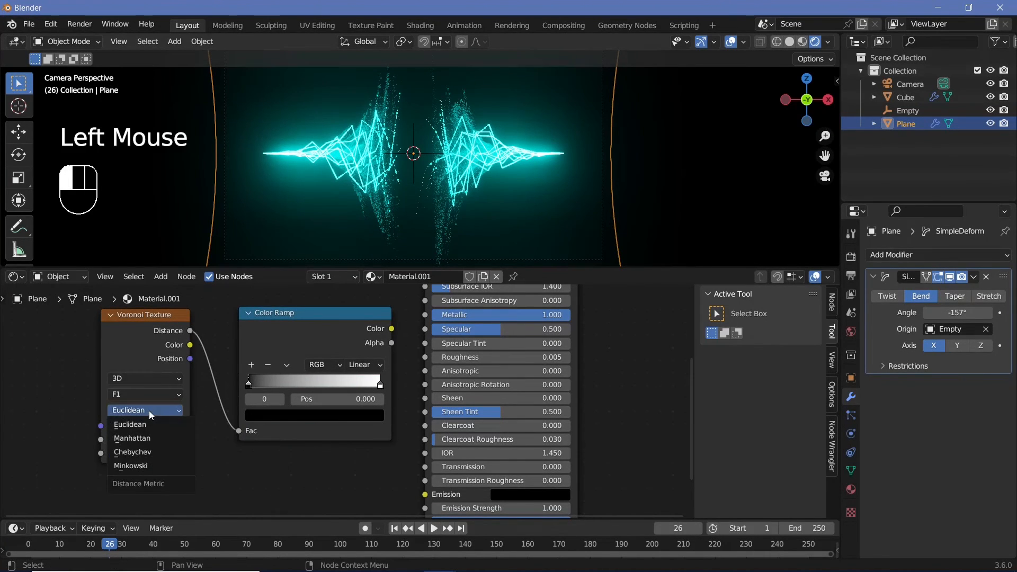
left_click(151, 447)
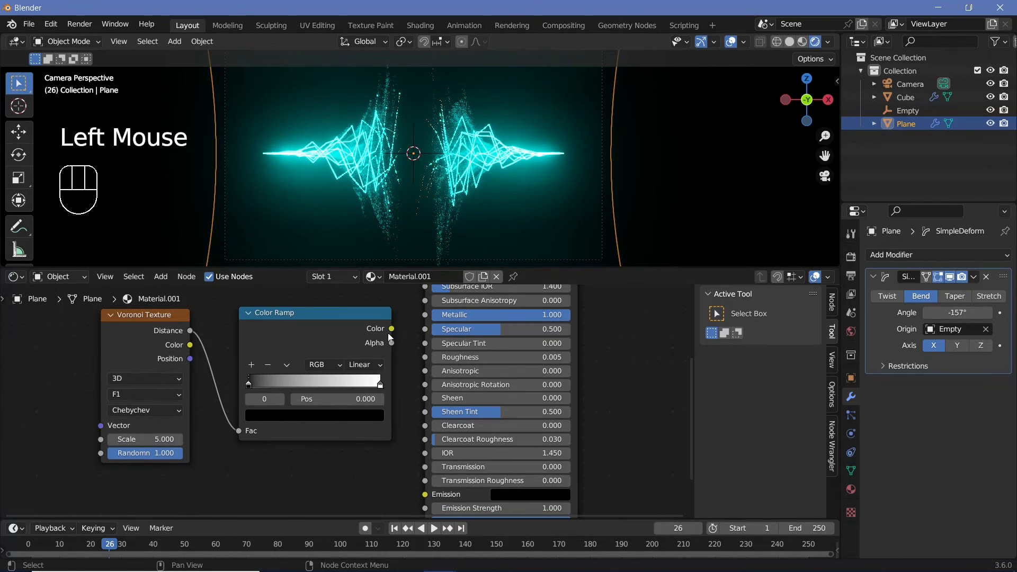
left_click_drag(395, 329, 430, 358)
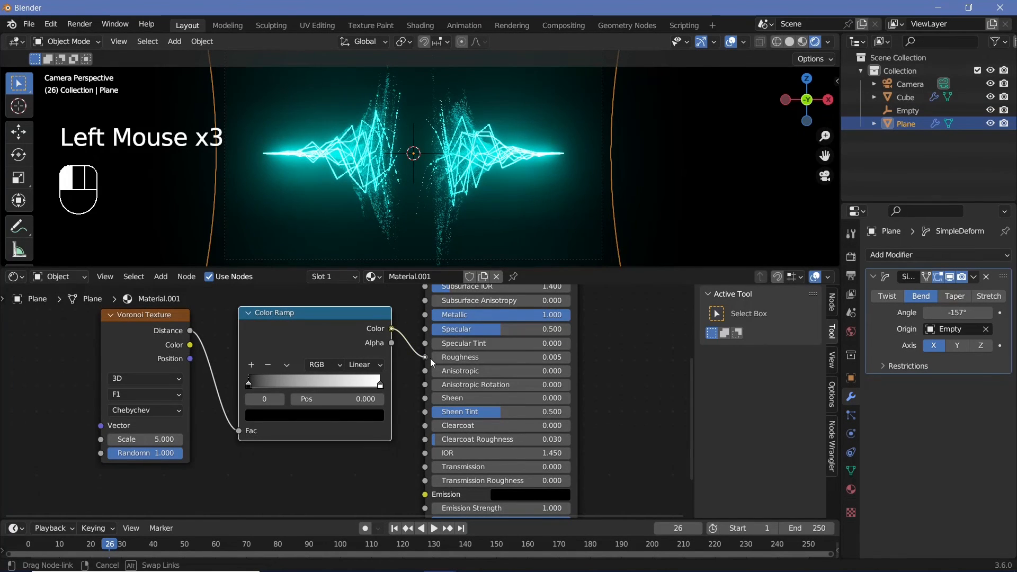
- Set the Voronoi scale to 25.8 and randomness to 0, narrow the ramp with its black stop at 0.211, and preview the animation
left_click_drag(163, 439, 89, 454)
left_click_drag(268, 384, 276, 383)
left_click_drag(151, 439, 161, 439)
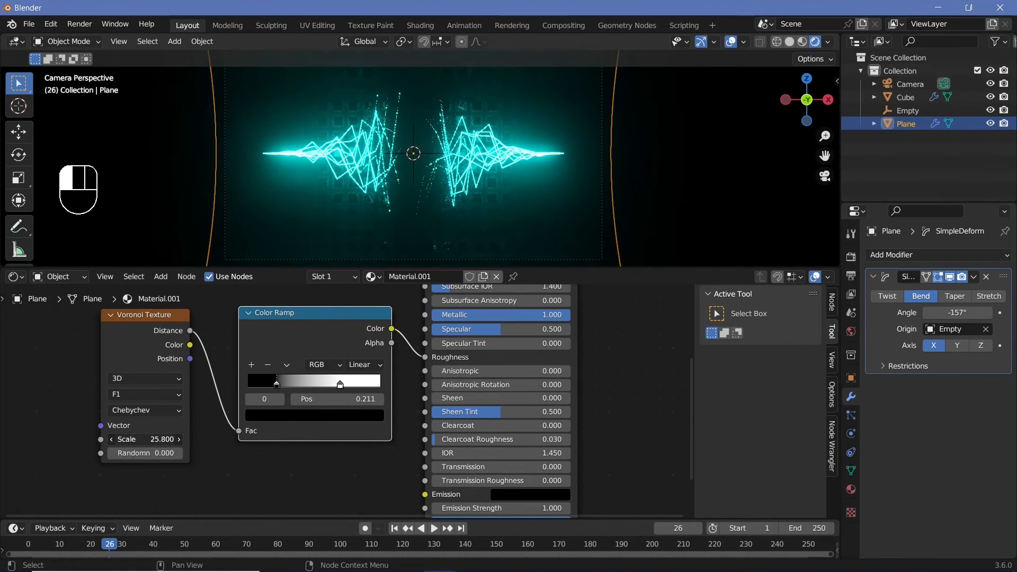
middle_click_drag(497, 172, 464, 219, "ctrl")
key("space")
key("space")
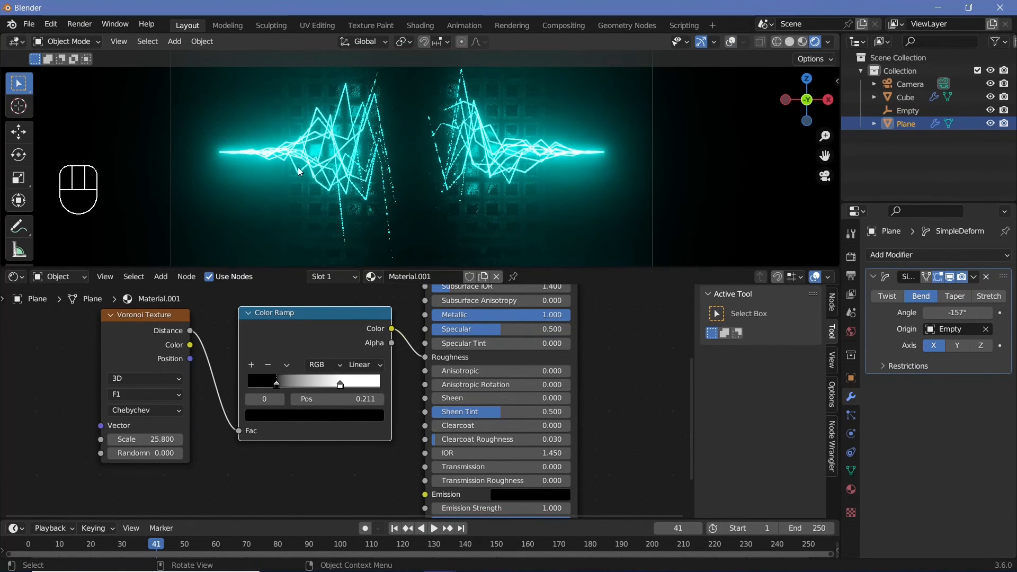
- Add a UV sphere at the scene centre with viewport overlays shown, and scale it to 0.1
key("shift+a")
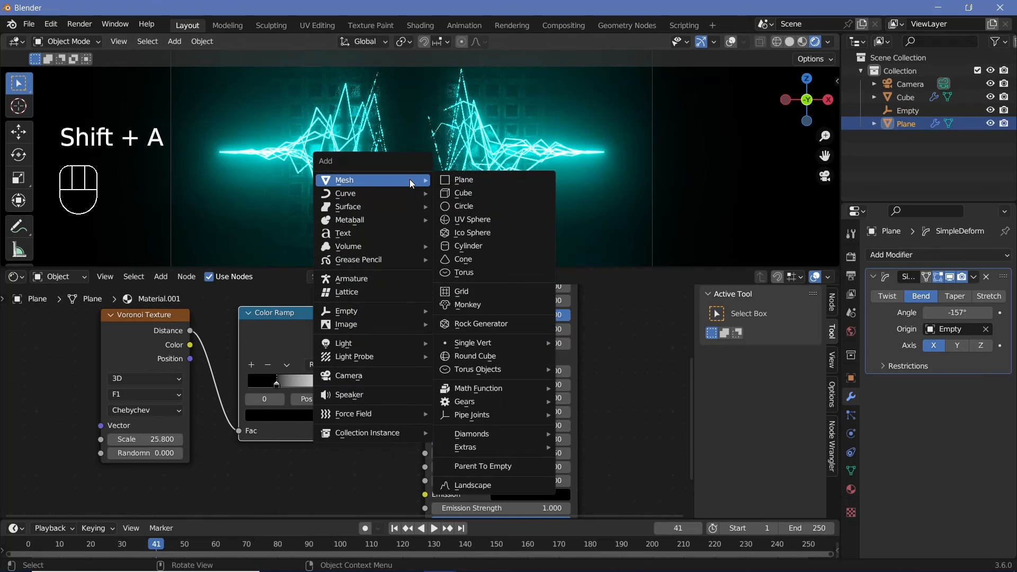
left_click(477, 220)
left_click(731, 42)
key("s")
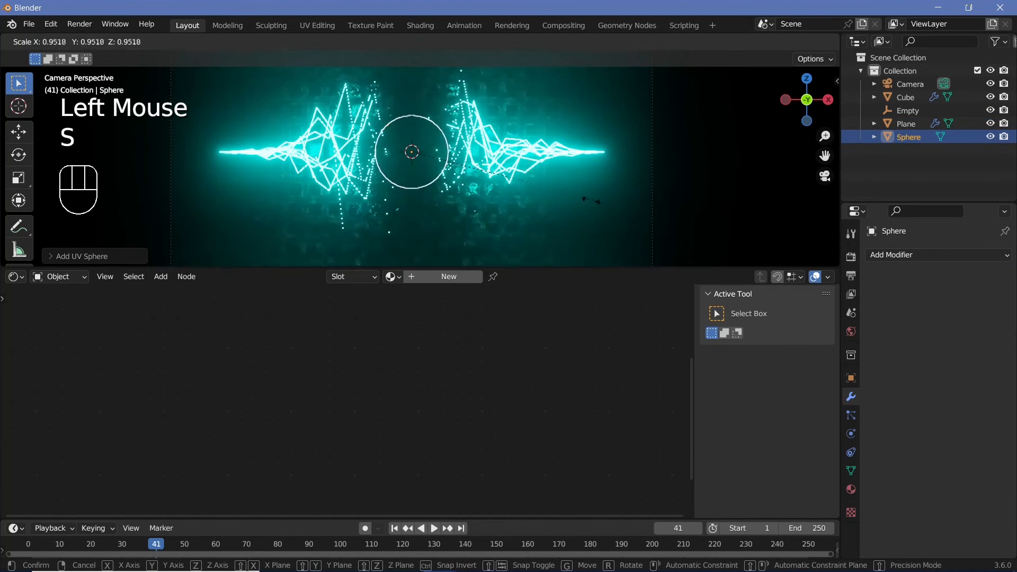
type("0.1")
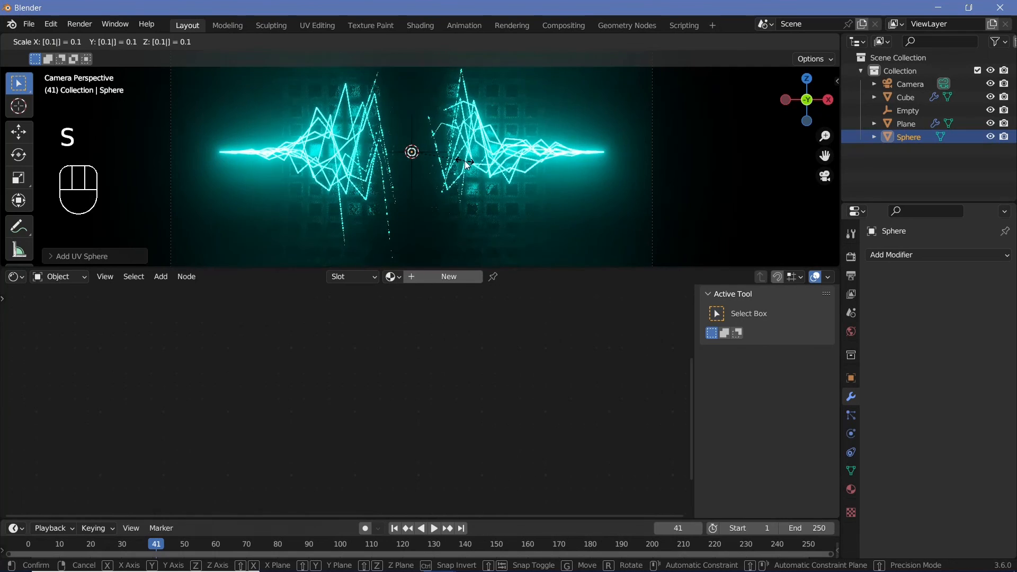
key("Return")
- Move the small sphere 5 m along the X axis to the end of the glowing tubes
key("g")
key("x")
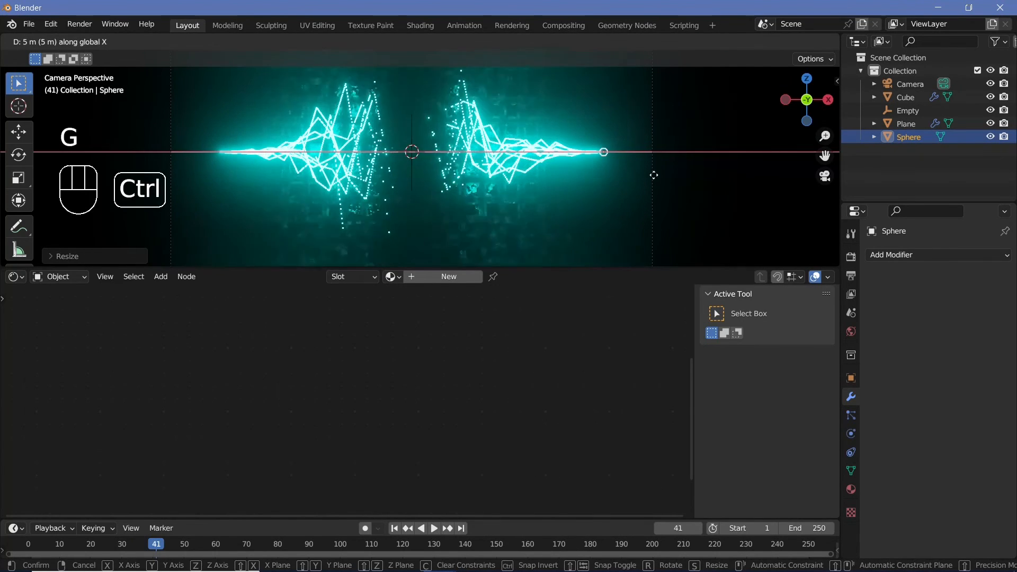
left_click(599, 150)
- Make a linked duplicate of the sphere and place it -10 m along X at the opposite end of the tubes
key("alt+d")
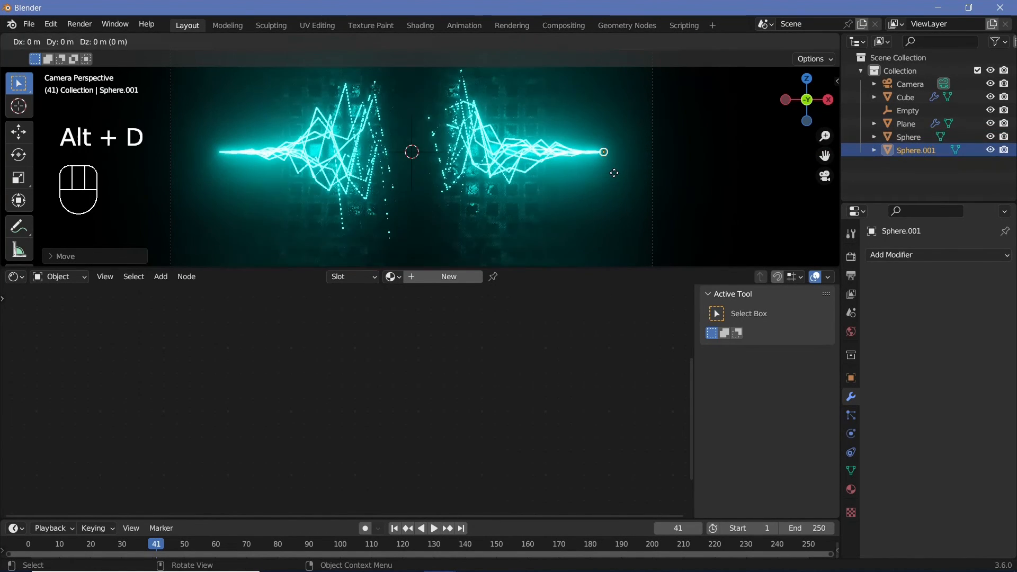
key("x")
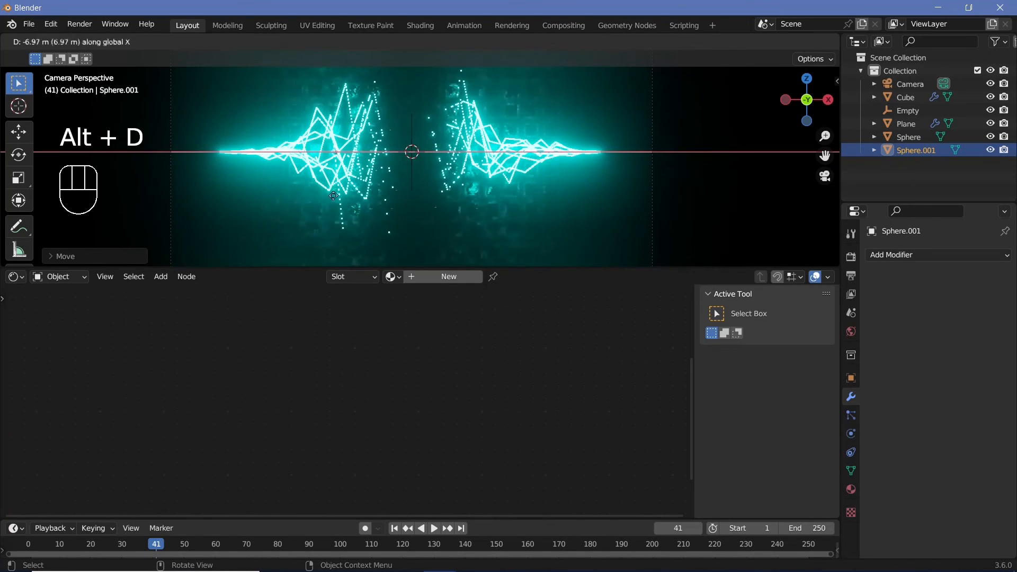
key("ctrl")
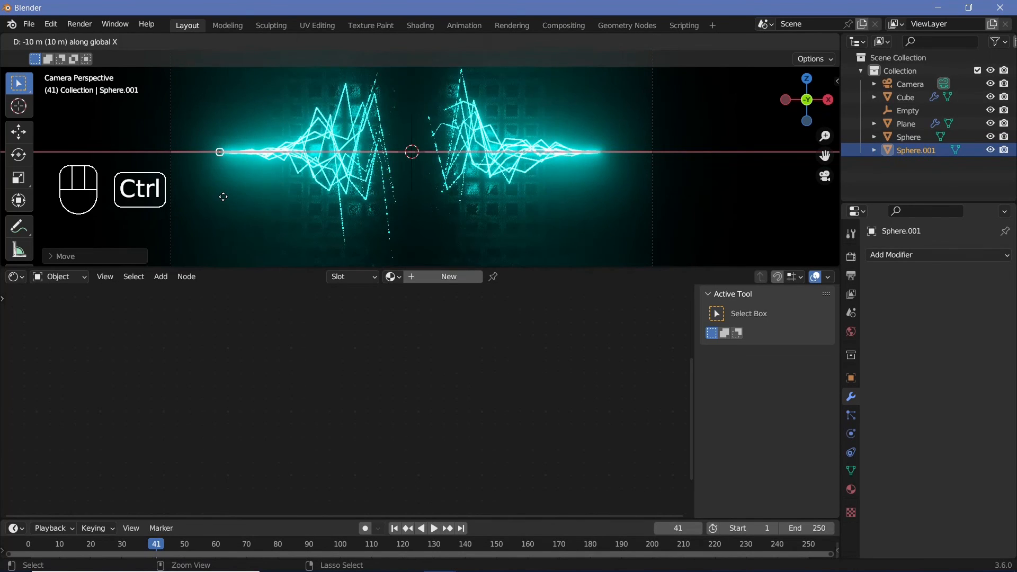
left_click(223, 196)
- Assign the existing glowing cyan material named Material to the linked spheres
left_click(851, 489)
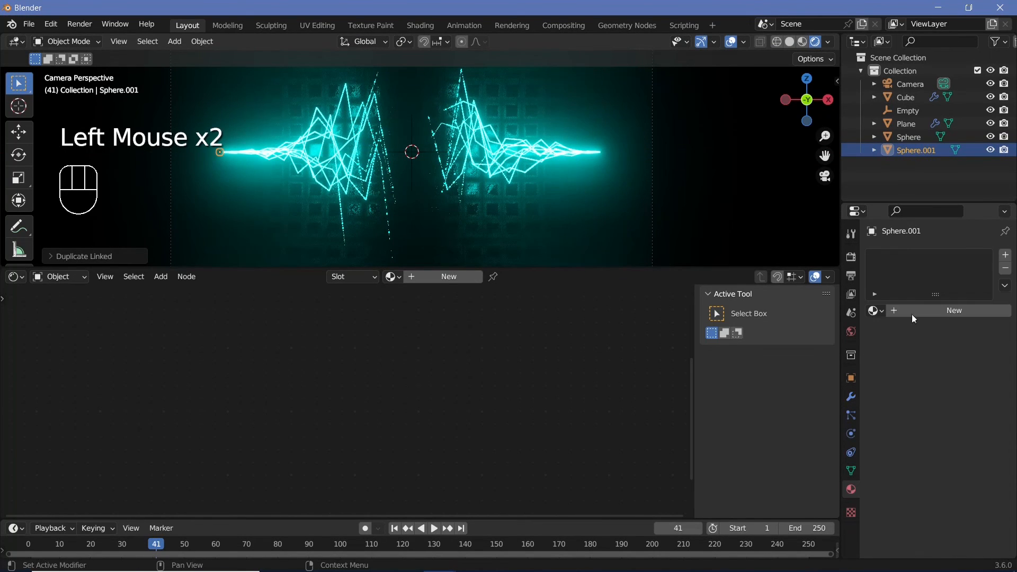
left_click(914, 309)
key("ctrl+z")
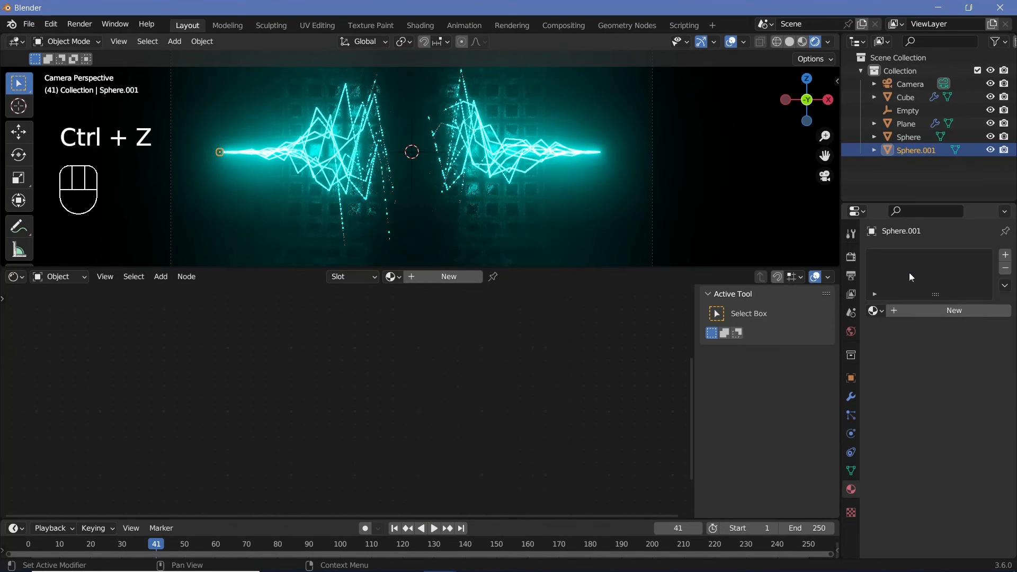
left_click(876, 311)
left_click(757, 330)
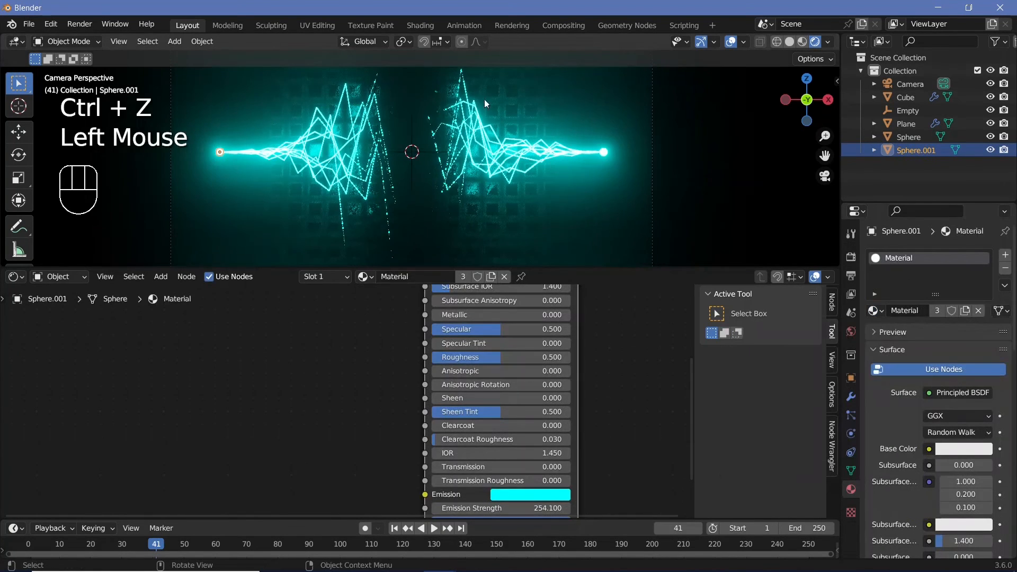
- Hide the viewport overlays and bring up the render commands
left_click(731, 42)
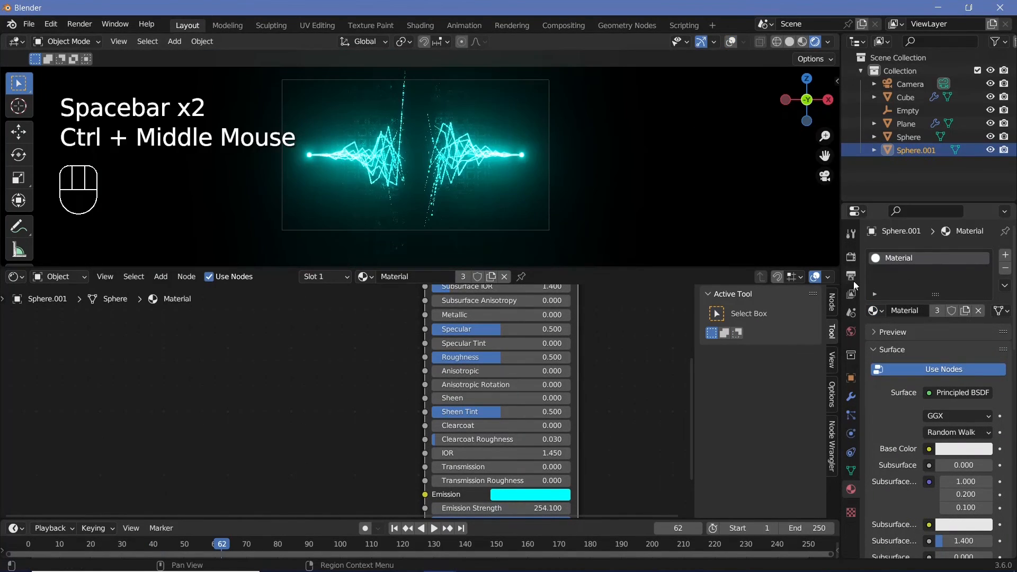
left_click(85, 25)
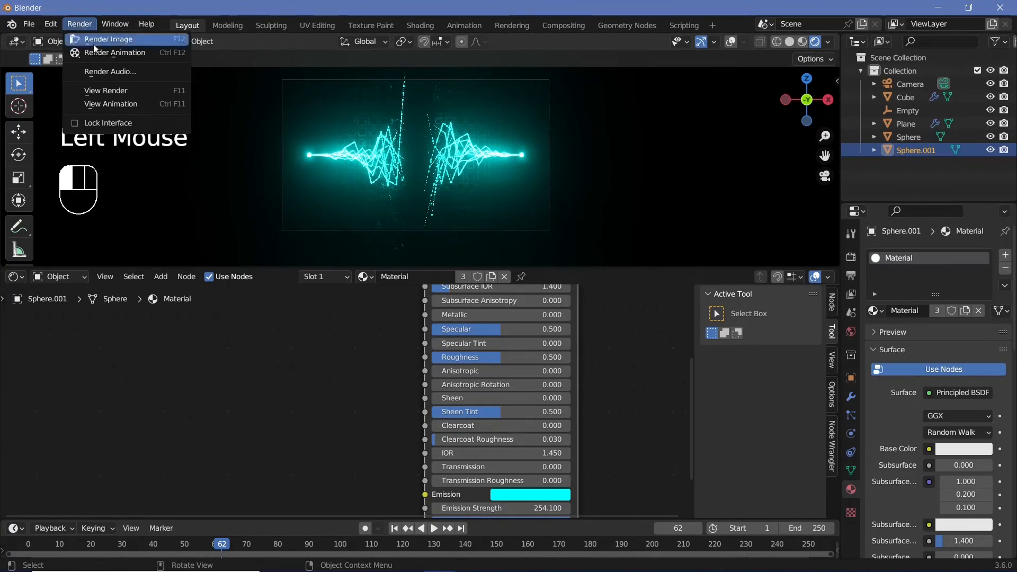